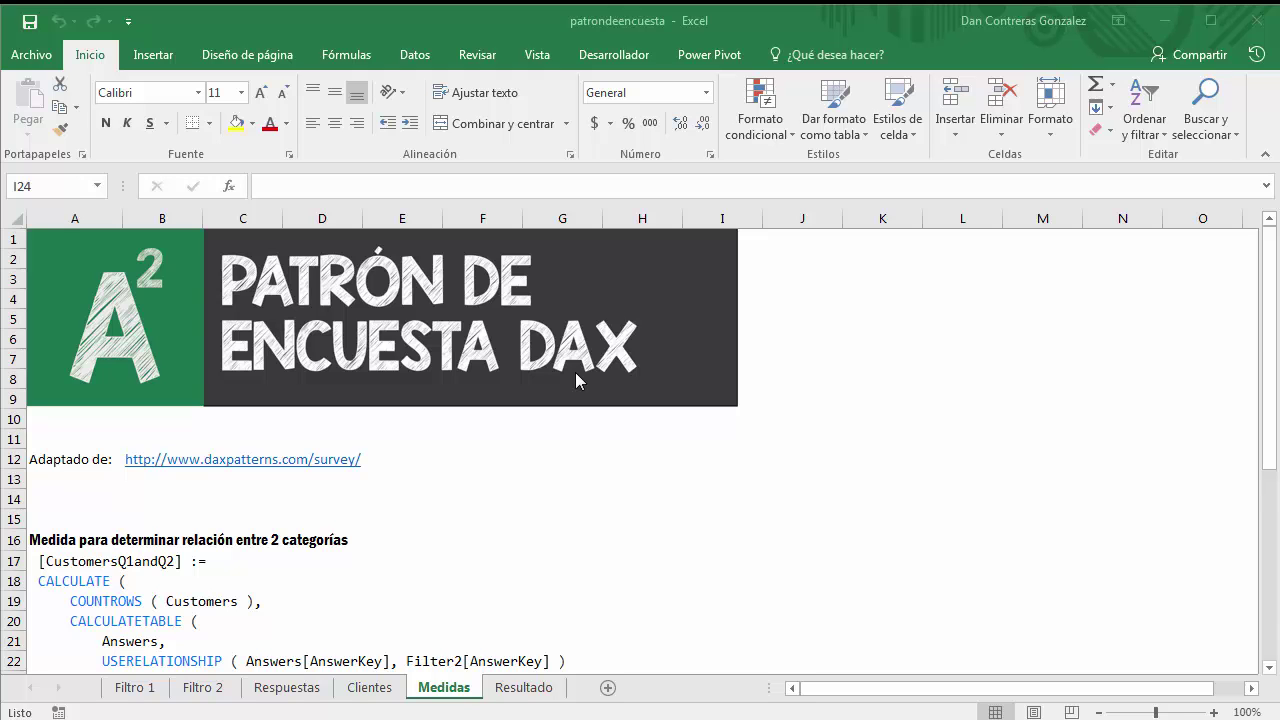
- Bring up the Filtro 1 sheet listing the 17 survey questions and their answers
{"action": "left_click", "coordinate": [135, 688]}
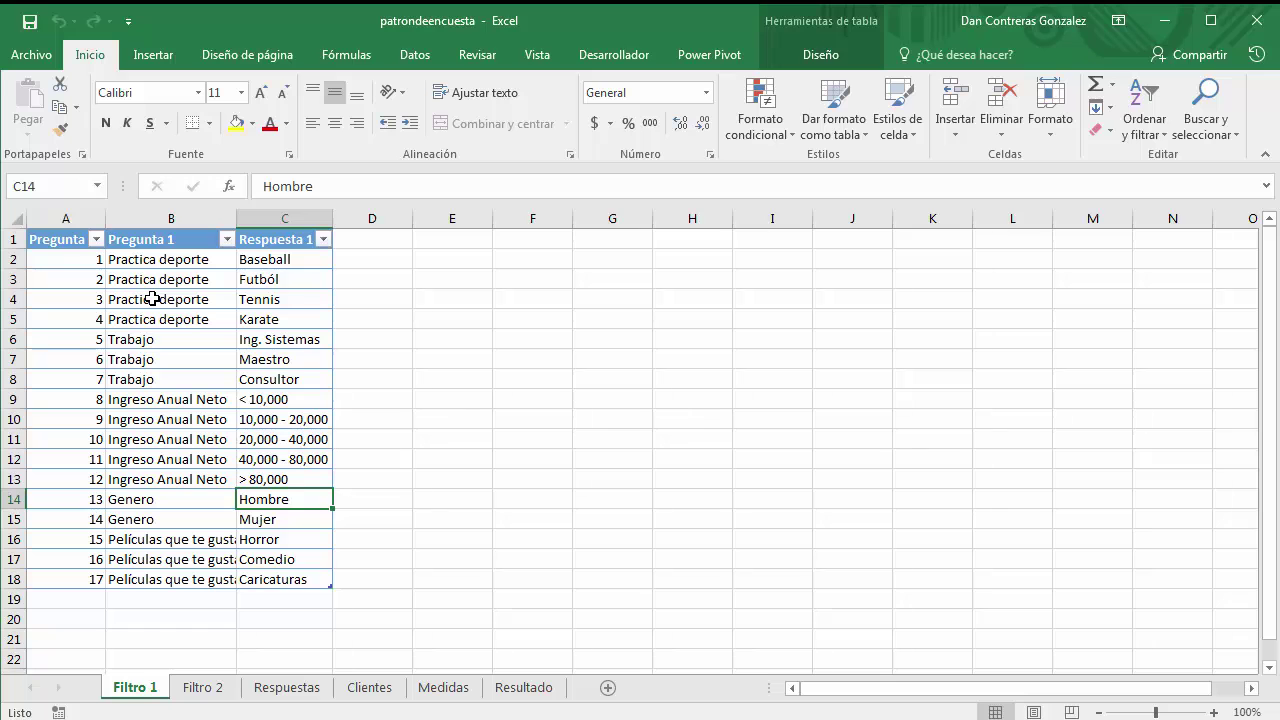
- Browse the Clientes list, then Filtro 1 answers such as Consultor, Mujer and Caricaturas
{"action": "left_click", "coordinate": [369, 688]}
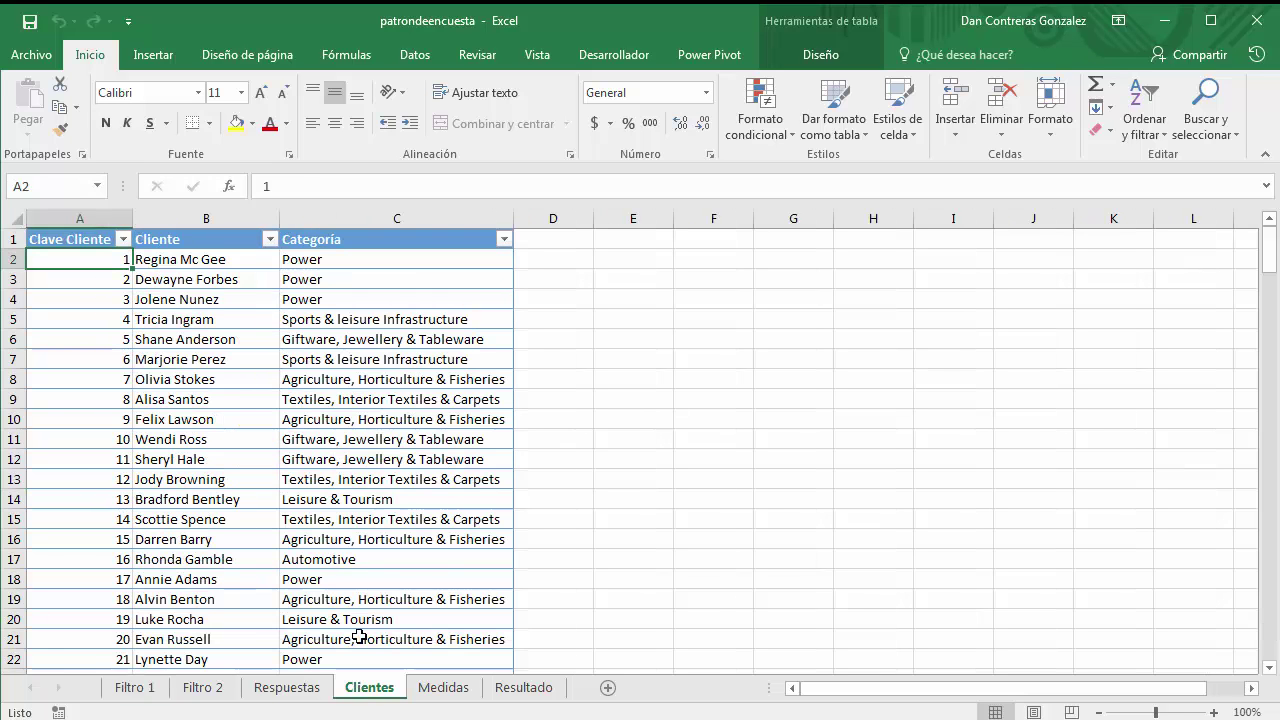
{"action": "scroll", "coordinate": [187, 485], "scroll_direction": "down", "scroll_amount": 7}
{"action": "scroll", "coordinate": [187, 485], "scroll_direction": "down", "scroll_amount": 7}
{"action": "scroll", "coordinate": [187, 485], "scroll_direction": "down", "scroll_amount": 9}
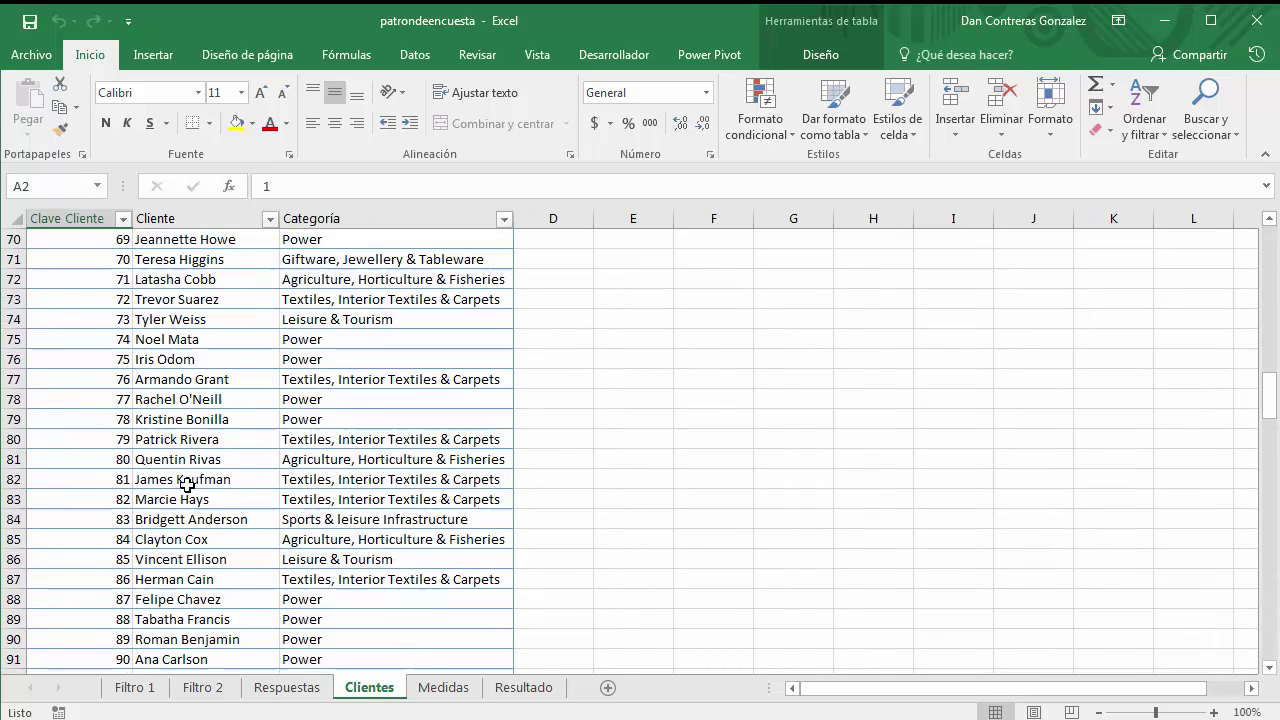
{"action": "scroll", "coordinate": [195, 485], "scroll_direction": "up", "scroll_amount": 14}
{"action": "scroll", "coordinate": [201, 485], "scroll_direction": "up", "scroll_amount": 9}
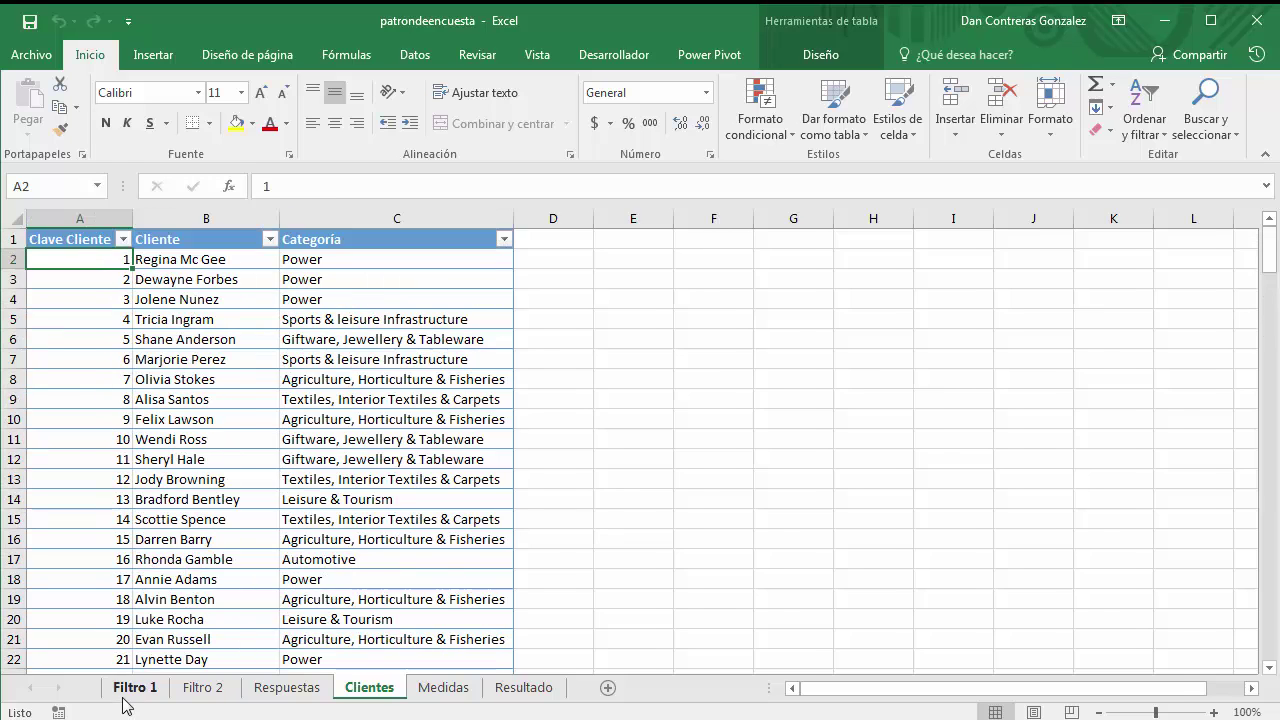
{"action": "left_click", "coordinate": [129, 695]}
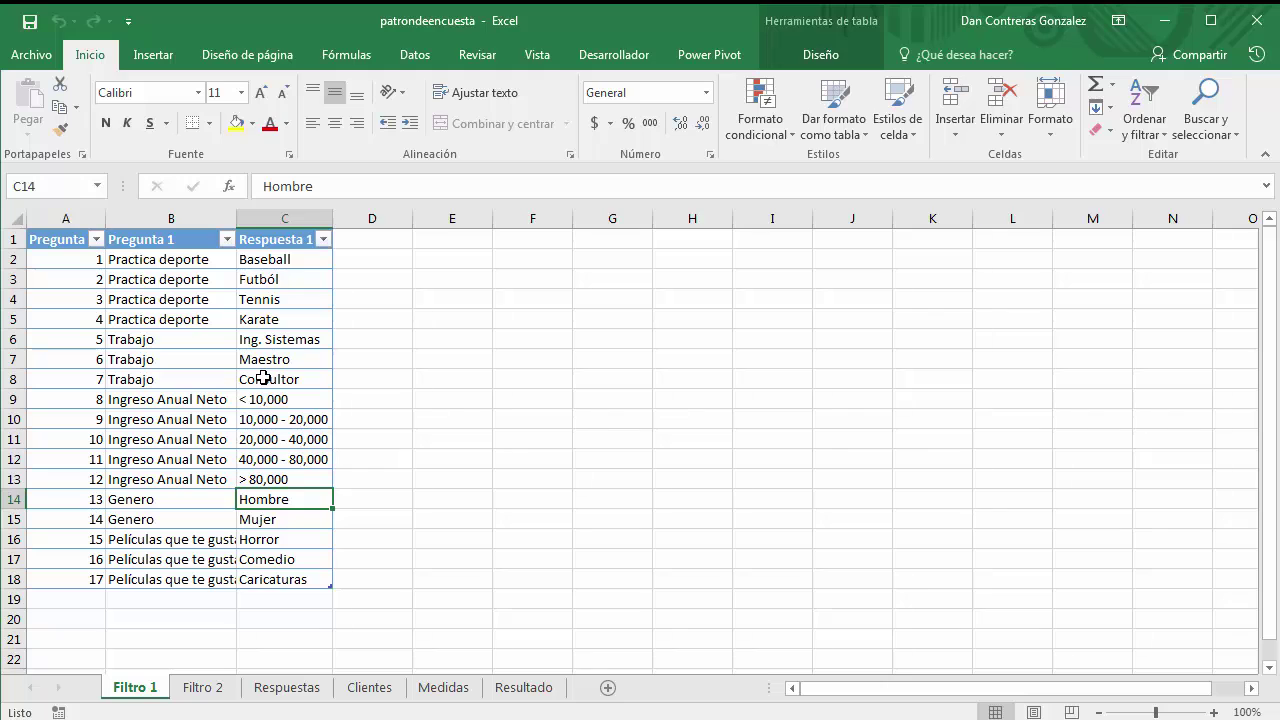
{"action": "left_click", "coordinate": [313, 371]}
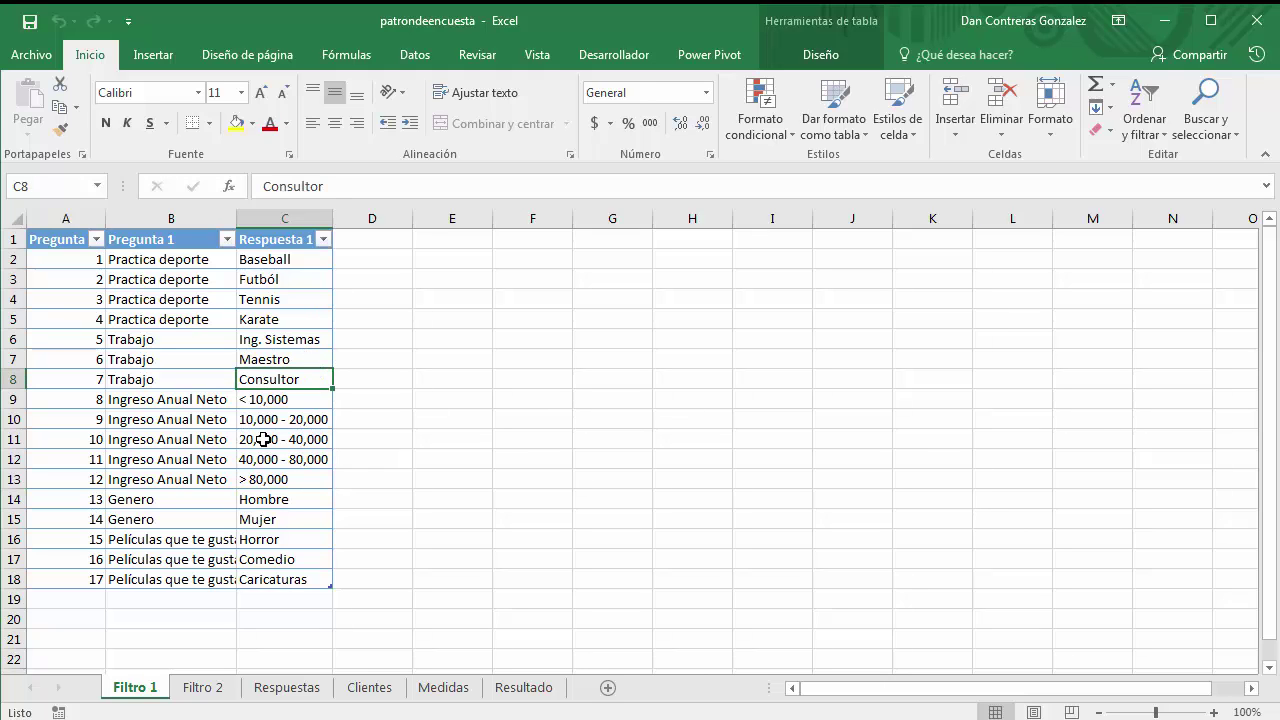
{"action": "left_click", "coordinate": [254, 515]}
{"action": "left_click", "coordinate": [290, 580]}
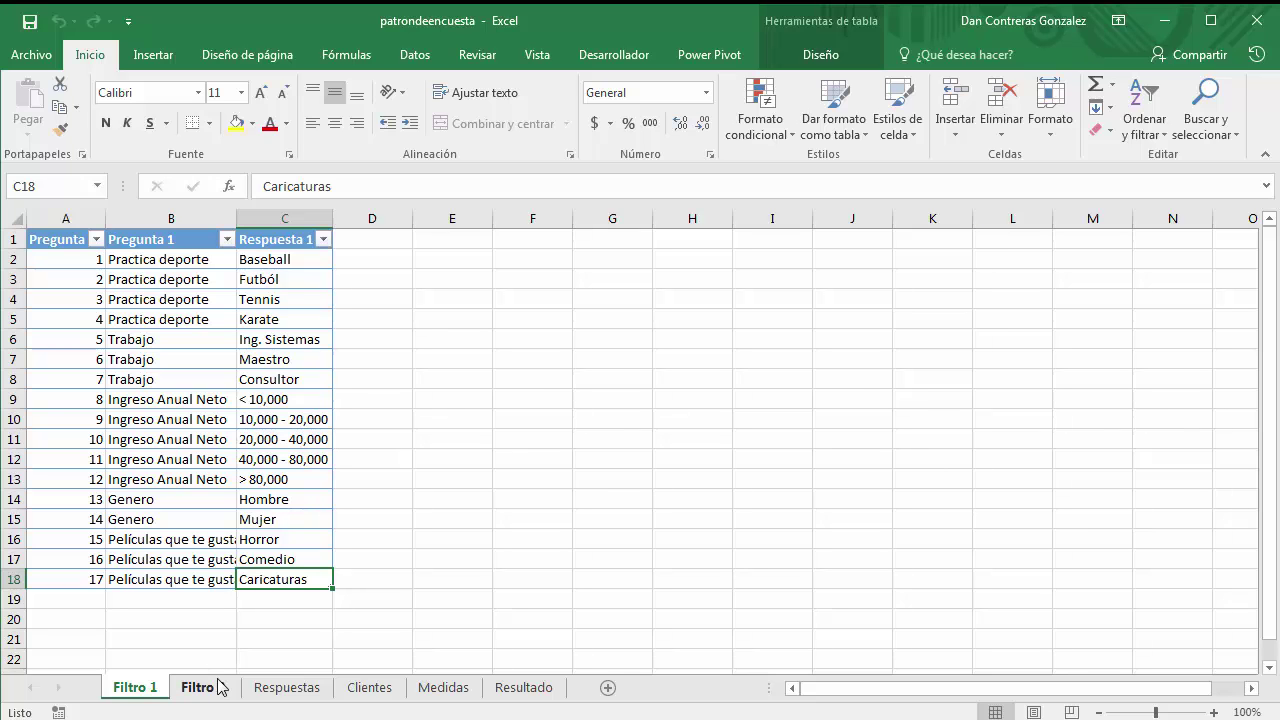
- Look over Filtro 2, Respuestas and Medidas, ending on the Resultado sheet
{"action": "left_click", "coordinate": [205, 687]}
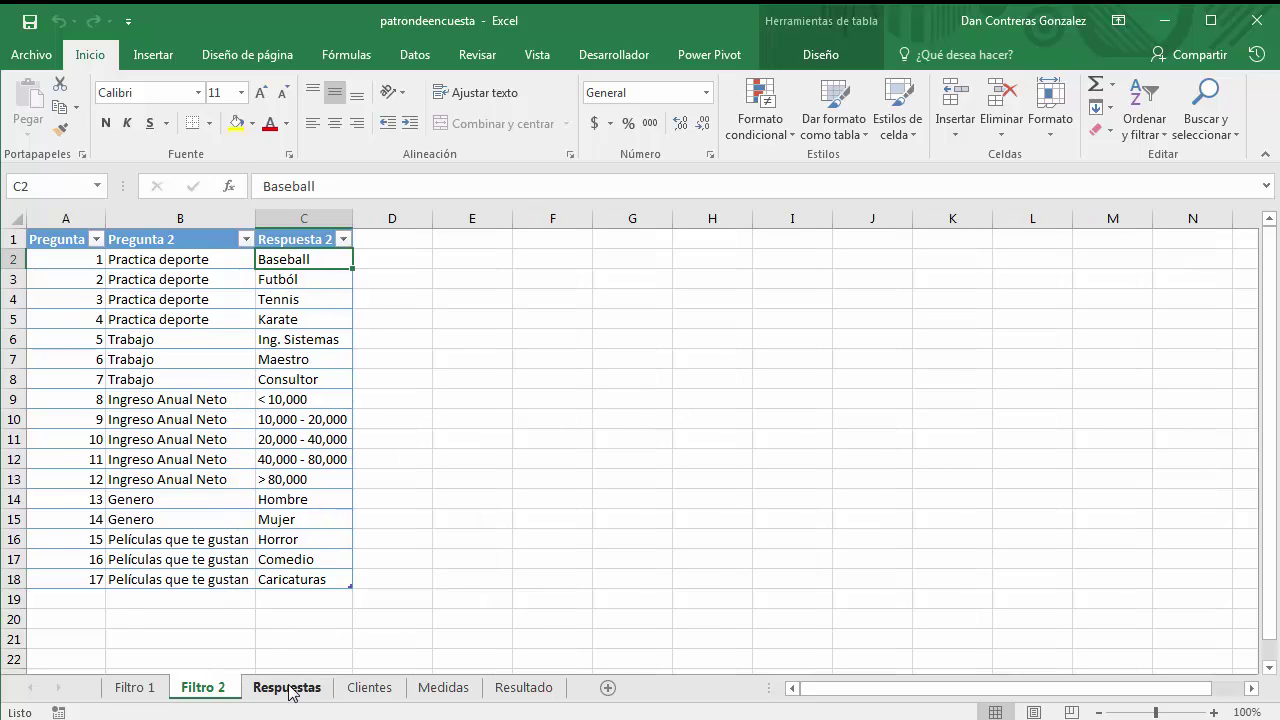
{"action": "left_click", "coordinate": [290, 687]}
{"action": "left_click", "coordinate": [136, 688]}
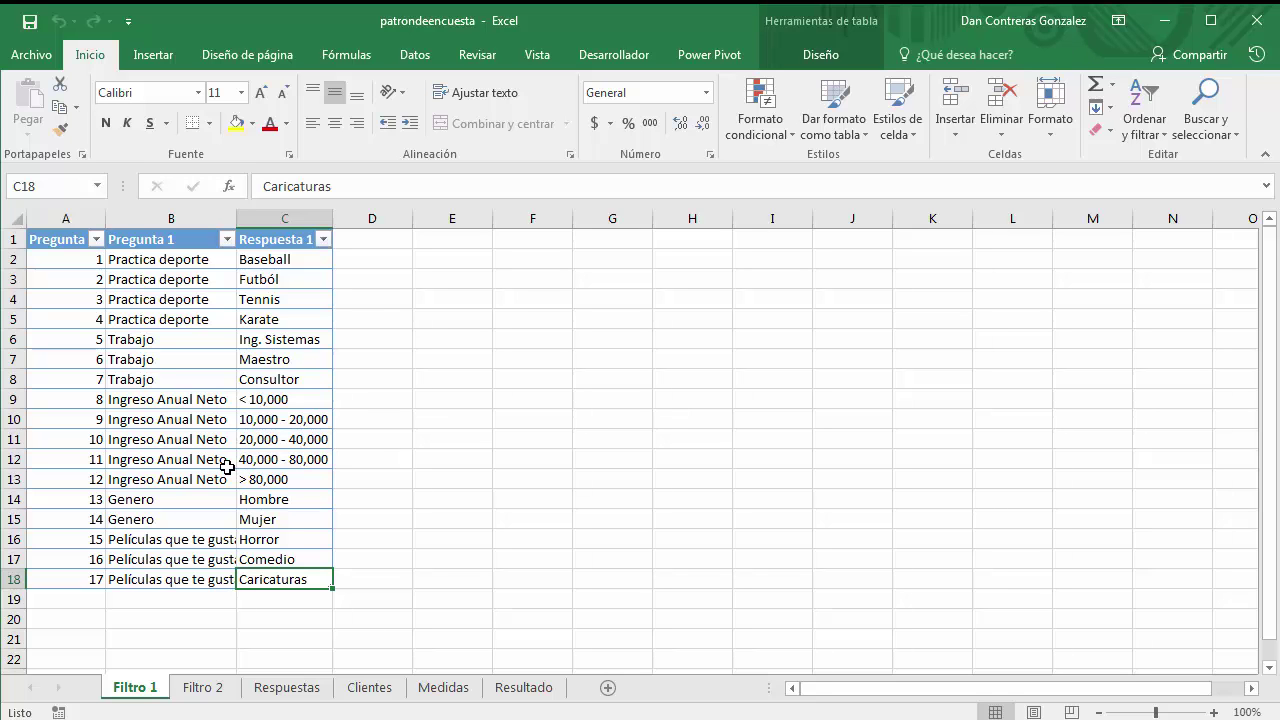
{"action": "left_click", "coordinate": [455, 690]}
{"action": "left_click", "coordinate": [519, 690]}
{"action": "scroll", "coordinate": [322, 503], "scroll_direction": "down", "scroll_amount": 5}
{"action": "scroll", "coordinate": [320, 503], "scroll_direction": "up", "scroll_amount": 5}
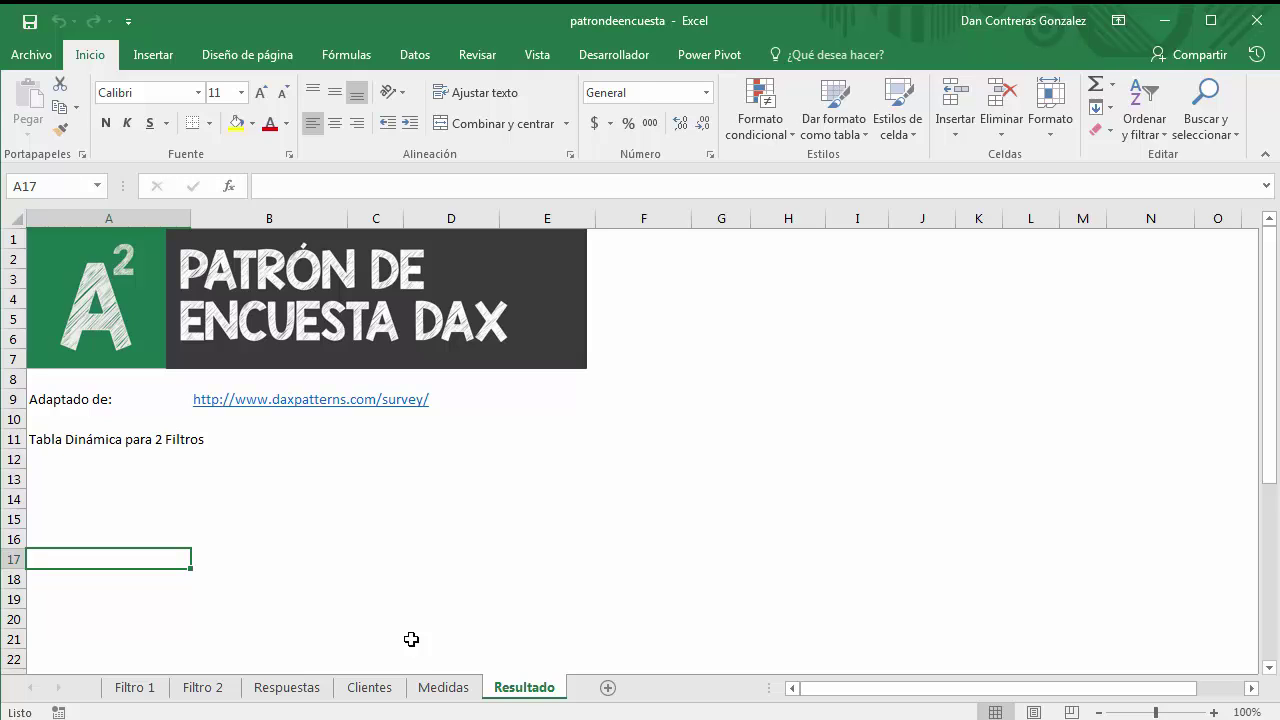
- Glance at the Resultado sheet again and come back to the Filtro 1 question table
{"action": "left_click", "coordinate": [120, 688]}
{"action": "left_click", "coordinate": [493, 690]}
{"action": "scroll", "coordinate": [220, 514], "scroll_direction": "down", "scroll_amount": 8}
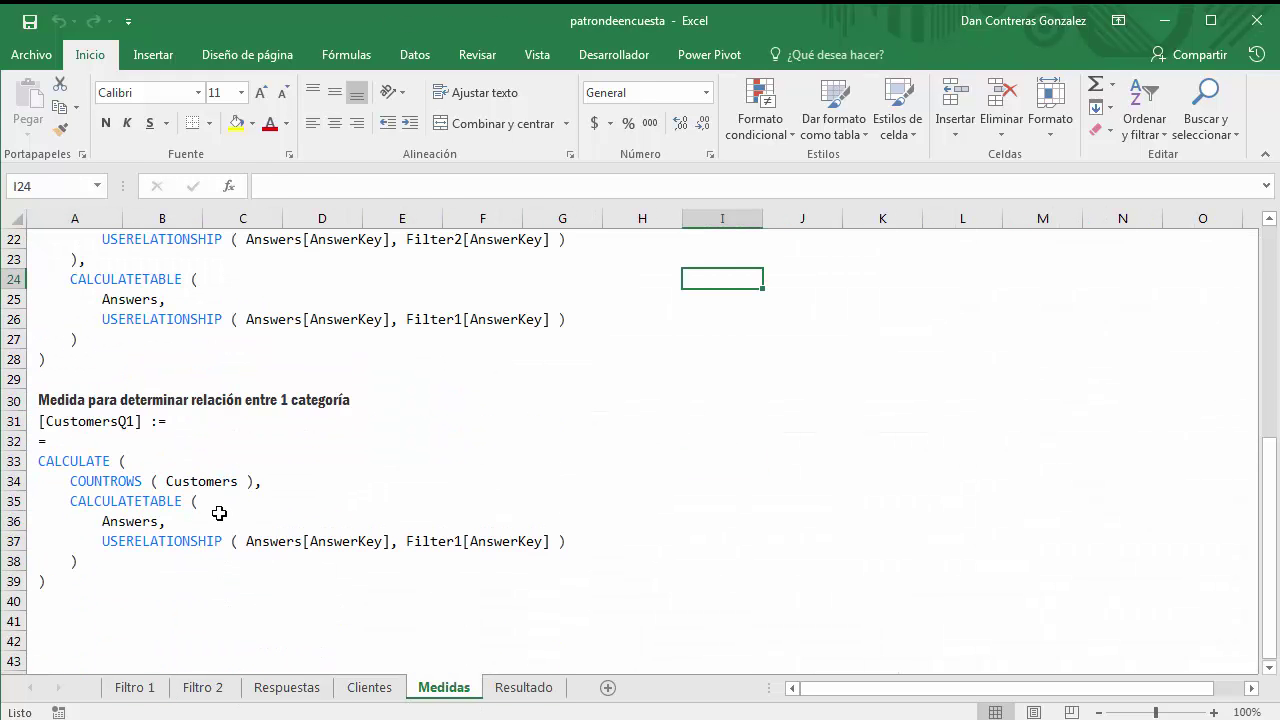
{"action": "scroll", "coordinate": [277, 594], "scroll_direction": "up", "scroll_amount": 7}
{"action": "left_click", "coordinate": [163, 690]}
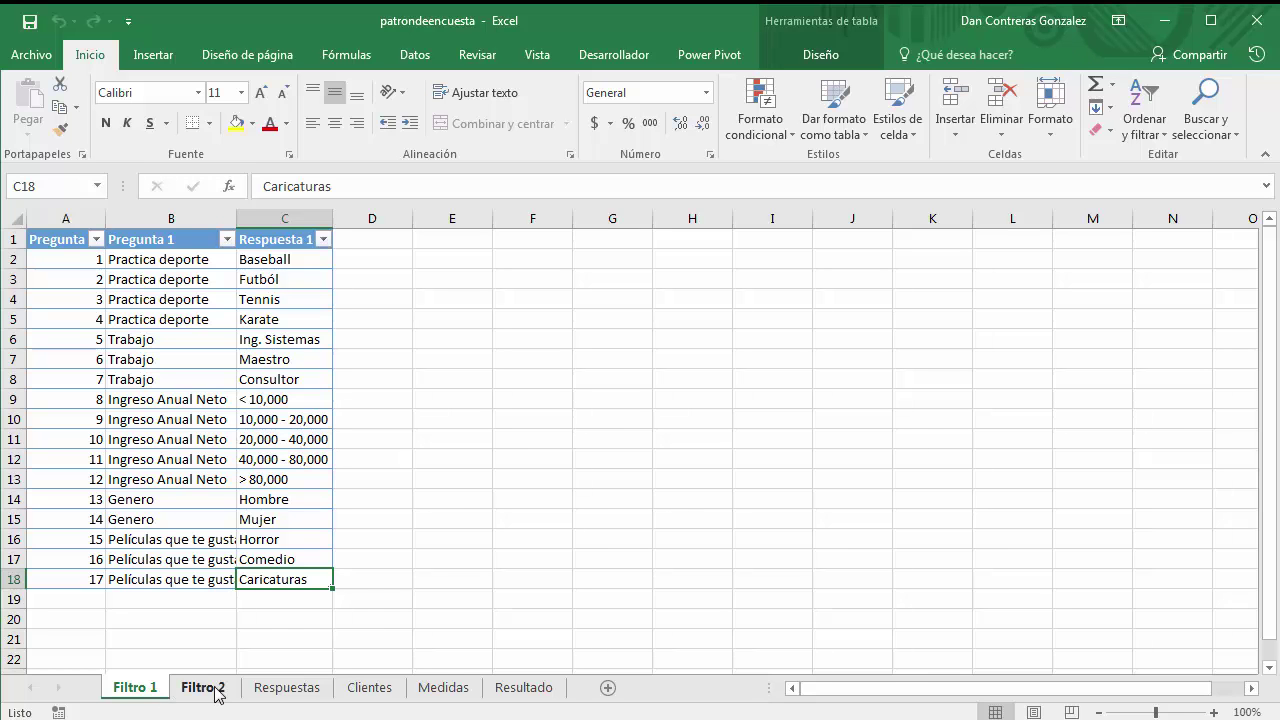
- Compare the Filtro 1 and Filtro 2 question tables back and forth
{"action": "left_click", "coordinate": [207, 688]}
{"action": "left_click", "coordinate": [268, 689]}
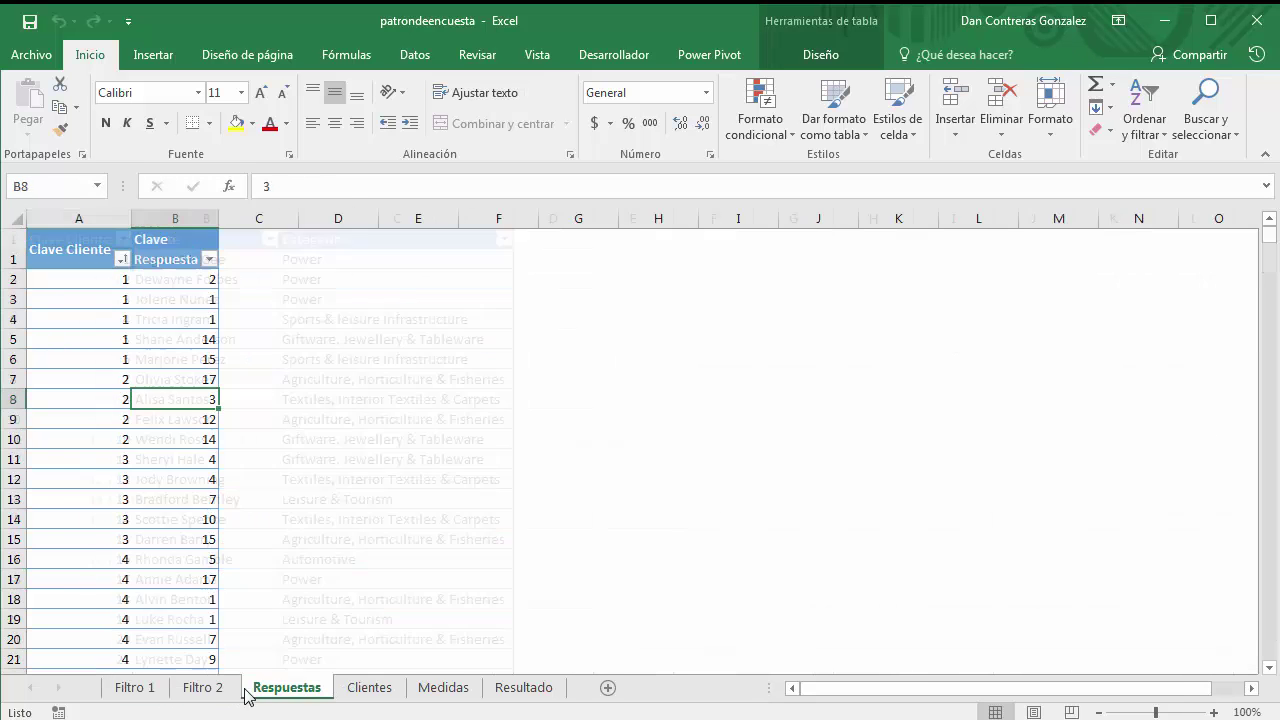
{"action": "left_click", "coordinate": [203, 688]}
{"action": "left_click", "coordinate": [138, 689]}
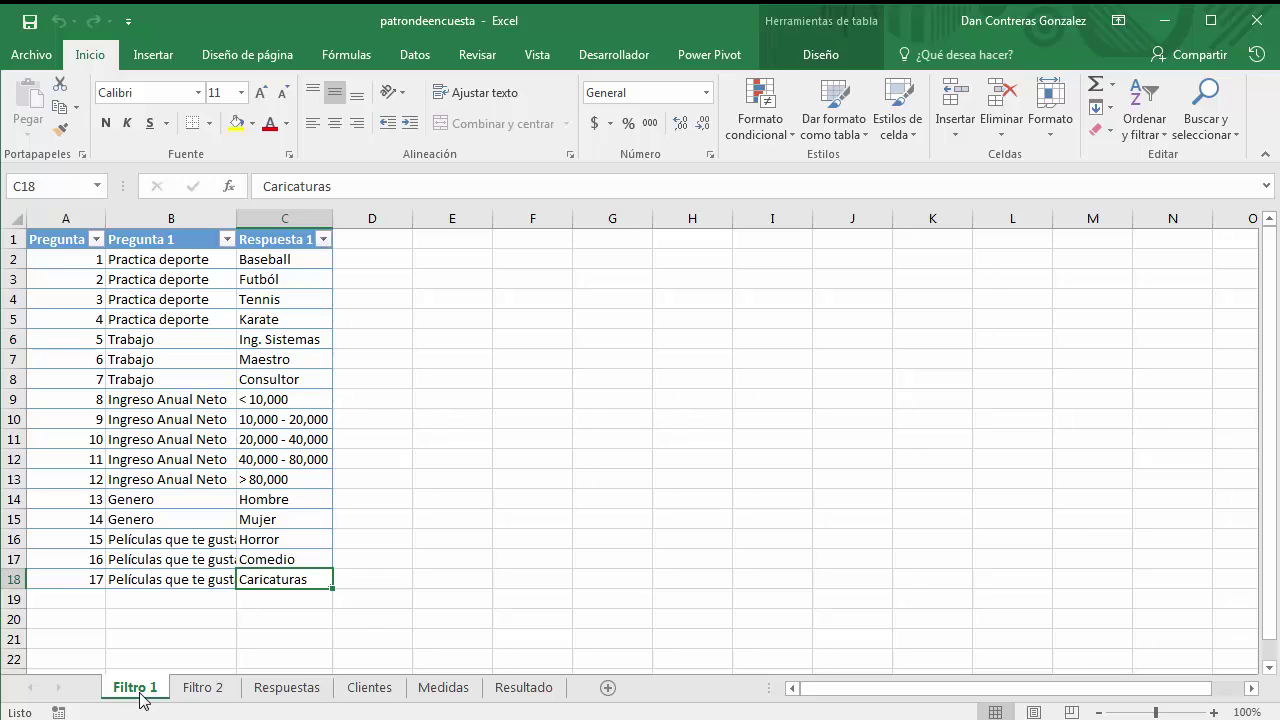
{"action": "left_click", "coordinate": [192, 688]}
{"action": "left_click", "coordinate": [160, 690]}
{"action": "left_click", "coordinate": [178, 690]}
{"action": "left_click", "coordinate": [165, 692]}
{"action": "left_click", "coordinate": [183, 690]}
{"action": "left_click", "coordinate": [130, 691]}
{"action": "left_click", "coordinate": [199, 690]}
{"action": "left_click", "coordinate": [153, 690]}
- Check the Ing. Sistemas answer in Filtro 2, then view the Respuestas answer keys
{"action": "left_click", "coordinate": [197, 690]}
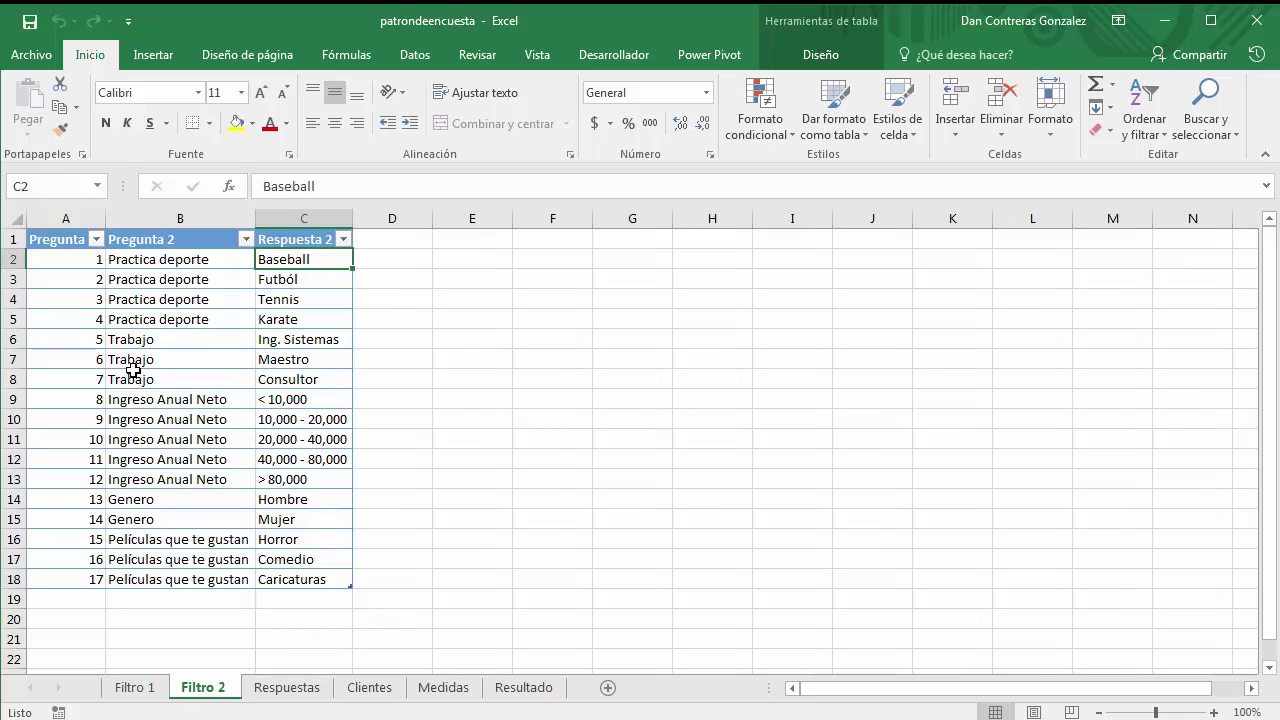
{"action": "left_click", "coordinate": [286, 342]}
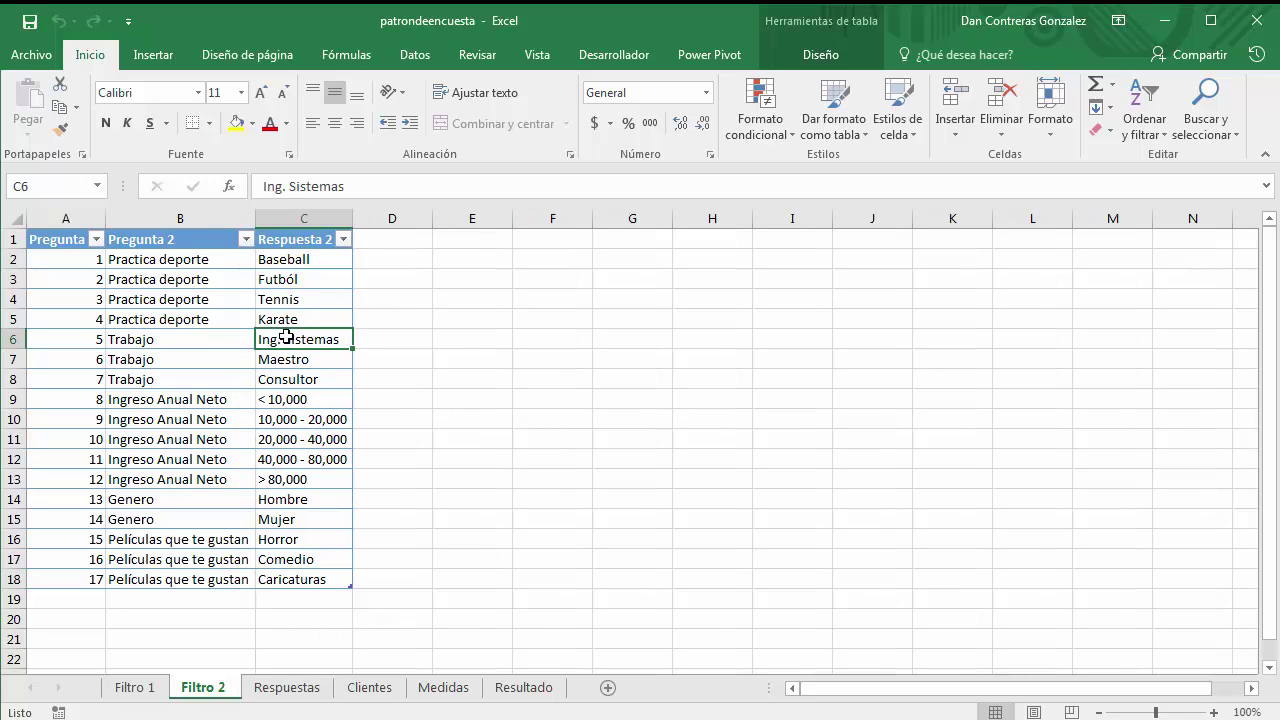
{"action": "left_click", "coordinate": [135, 690]}
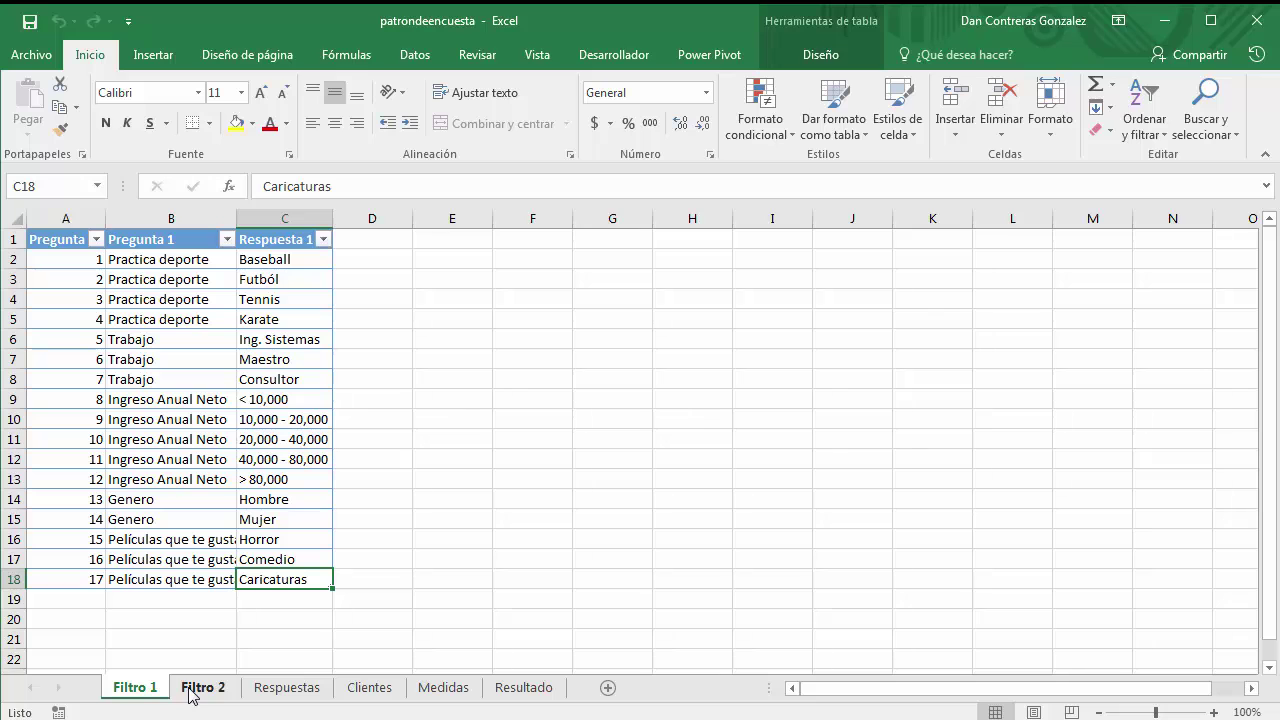
{"action": "left_click", "coordinate": [272, 690]}
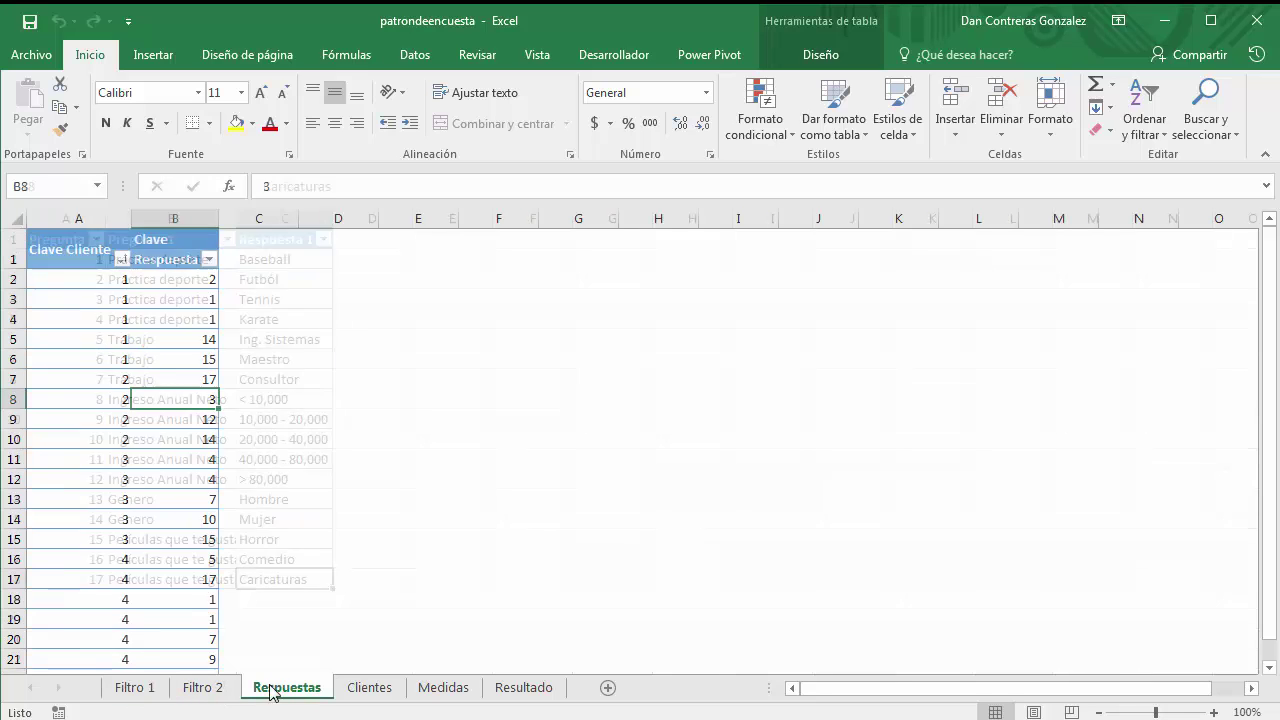
{"action": "scroll", "coordinate": [143, 494], "scroll_direction": "down", "scroll_amount": 7}
{"action": "scroll", "coordinate": [129, 494], "scroll_direction": "up", "scroll_amount": 7}
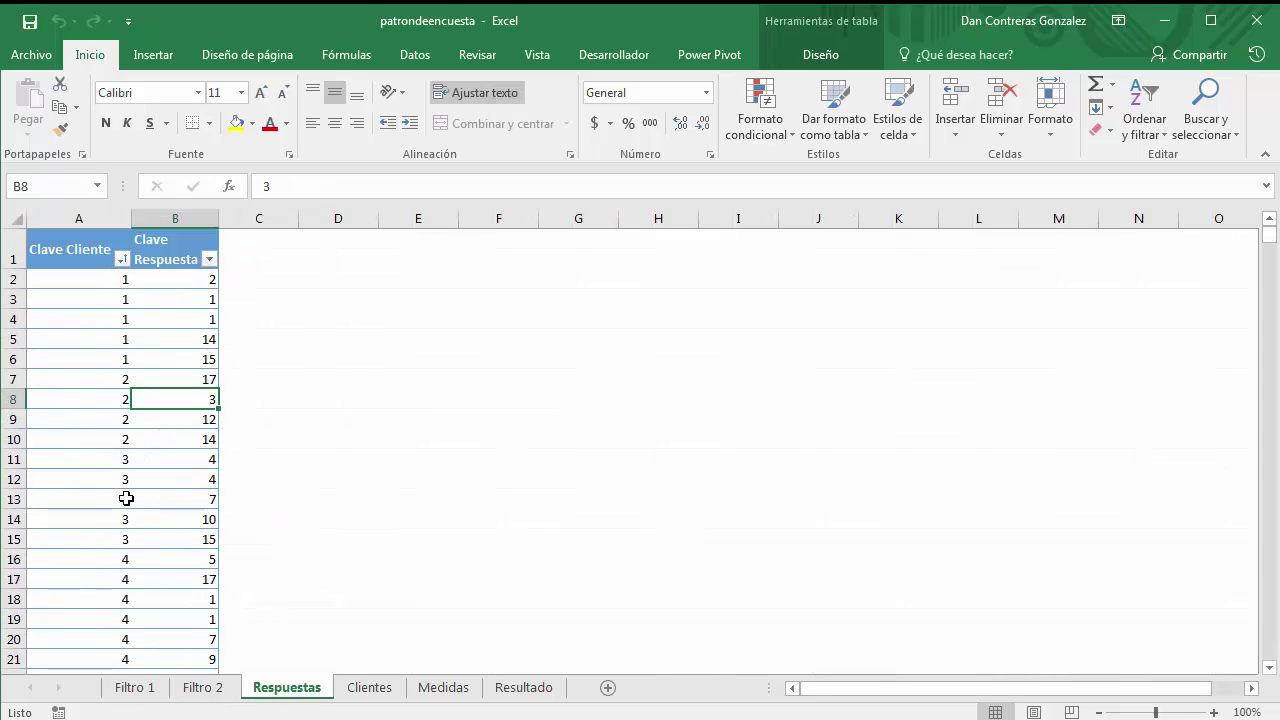
- Cross-check the first Respuestas answer keys (2, 1) against Filtro 1, e.g. 1 = Baseball
{"action": "left_click", "coordinate": [84, 280]}
{"action": "left_click", "coordinate": [349, 690]}
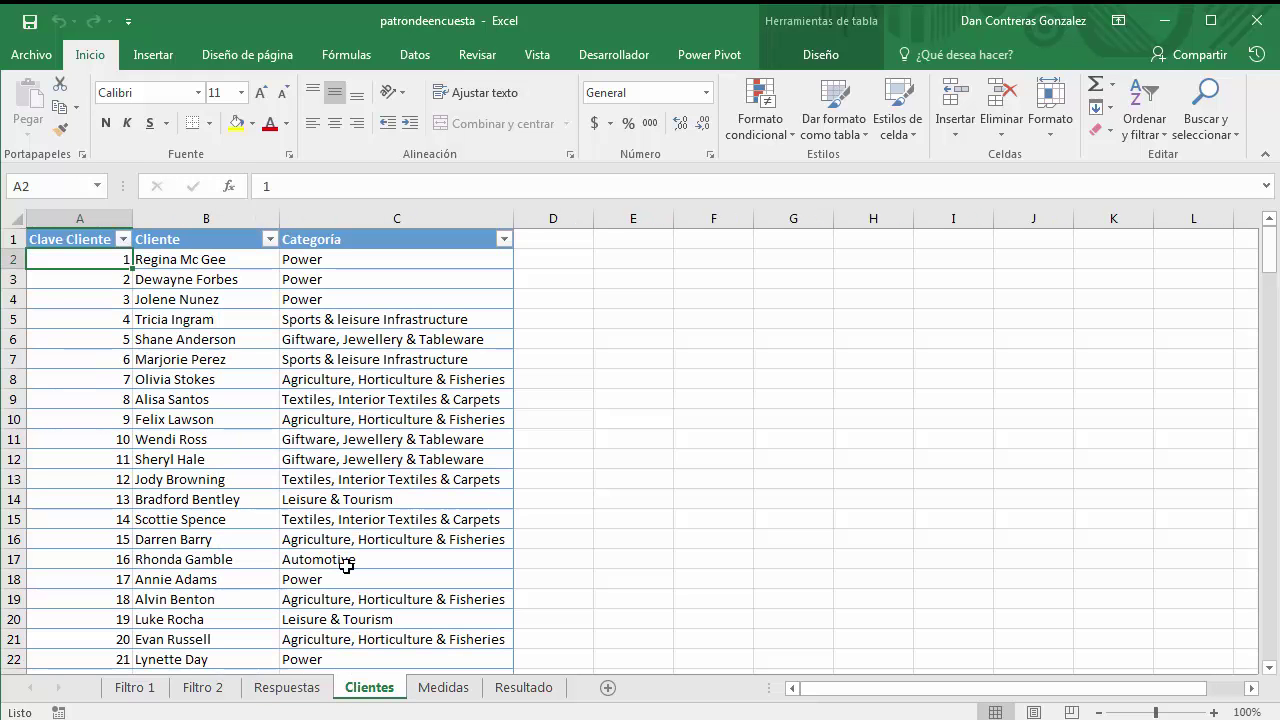
{"action": "left_click", "coordinate": [270, 688]}
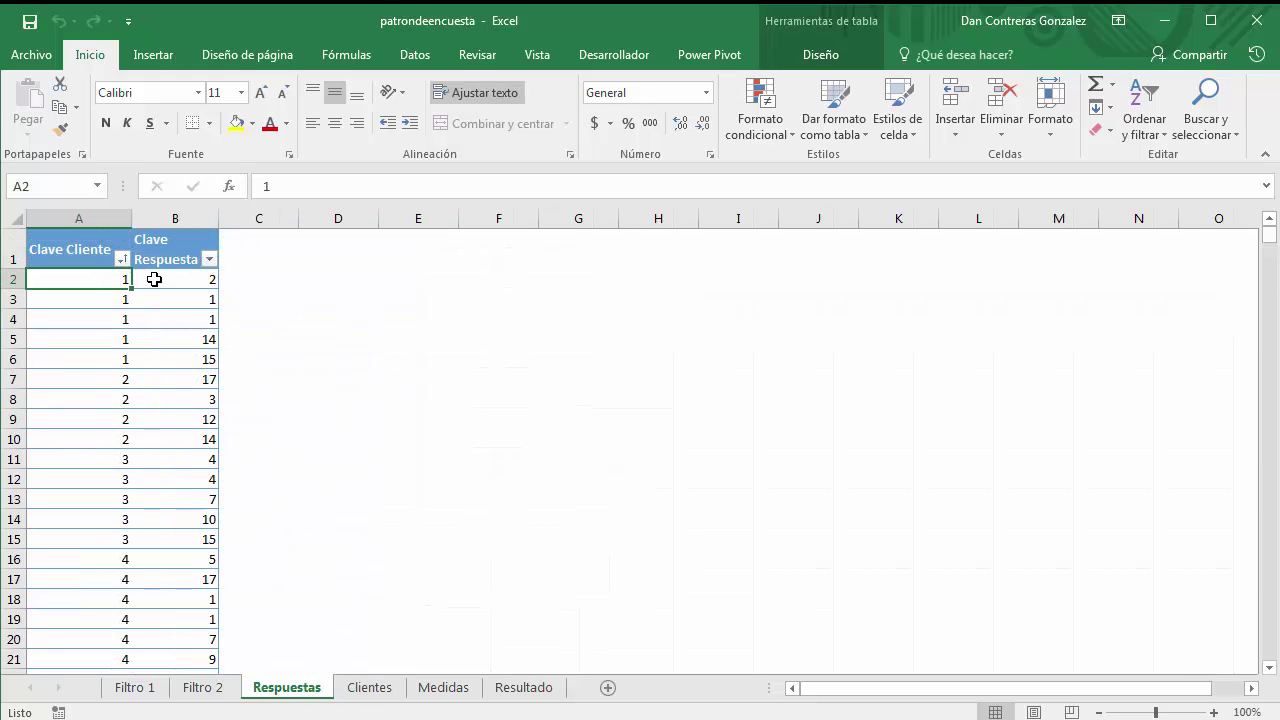
{"action": "left_click", "coordinate": [166, 280]}
{"action": "left_click", "coordinate": [134, 687]}
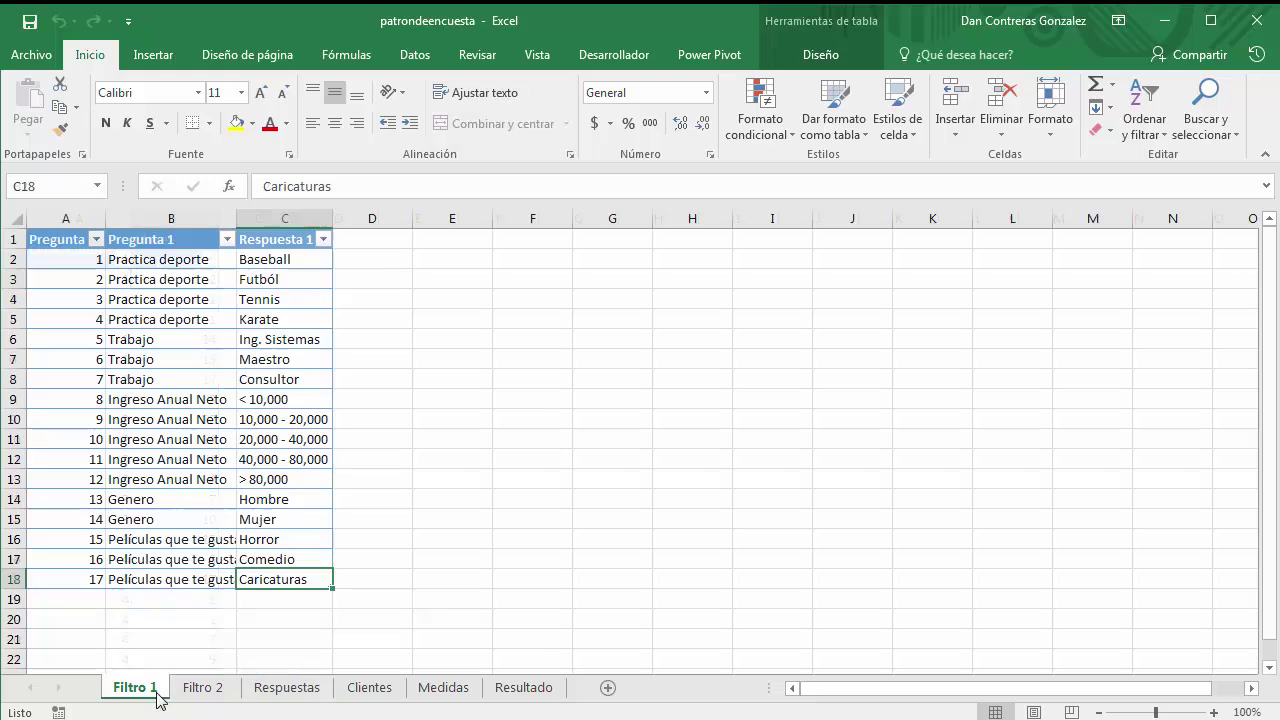
{"action": "left_click", "coordinate": [284, 672]}
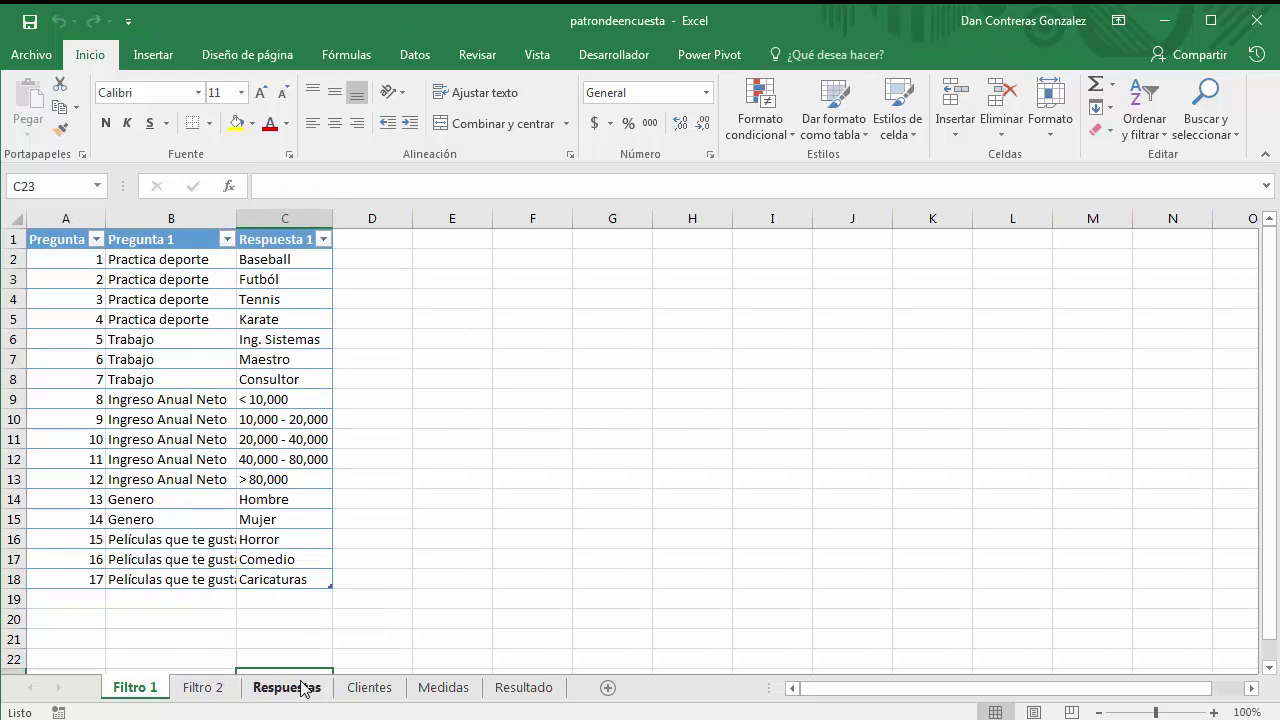
{"action": "left_click", "coordinate": [290, 688]}
{"action": "left_click", "coordinate": [190, 299]}
{"action": "left_click", "coordinate": [152, 688]}
{"action": "left_click", "coordinate": [262, 263]}
- Look up answer keys 14 (Genero Mujer) and 15 in the Filtro 1 table
{"action": "left_click", "coordinate": [287, 688]}
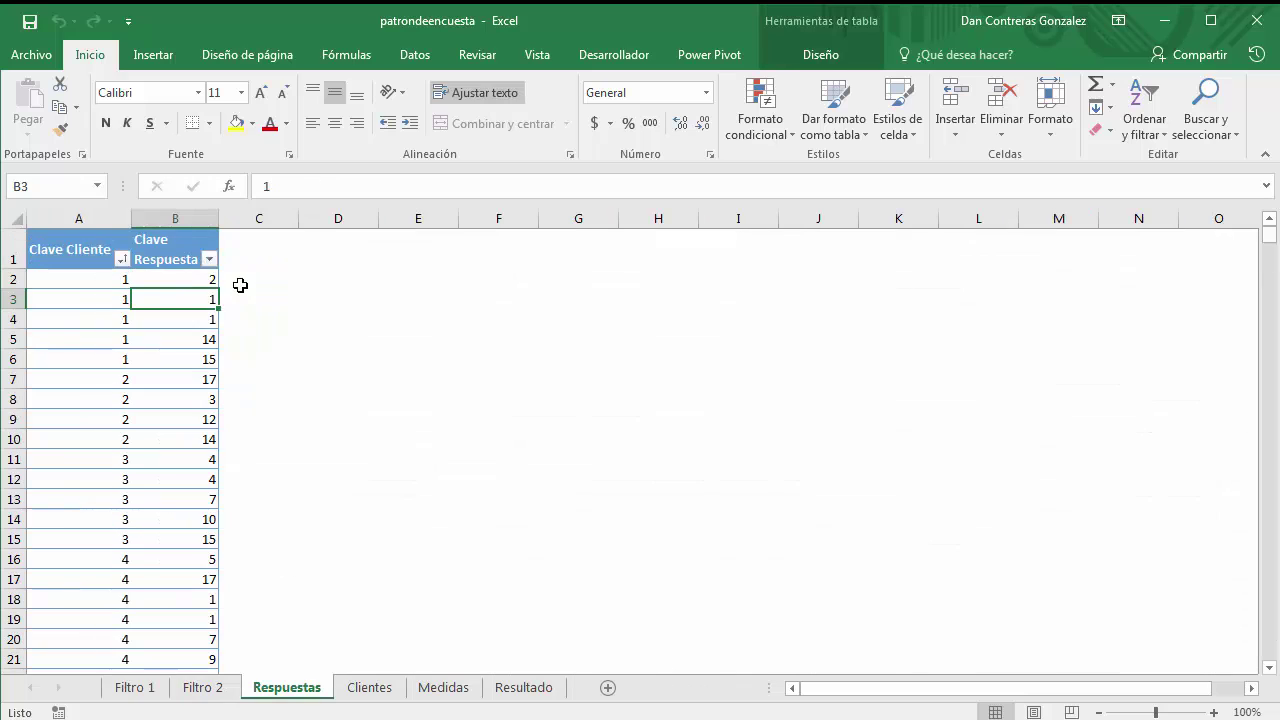
{"action": "left_click", "coordinate": [193, 322]}
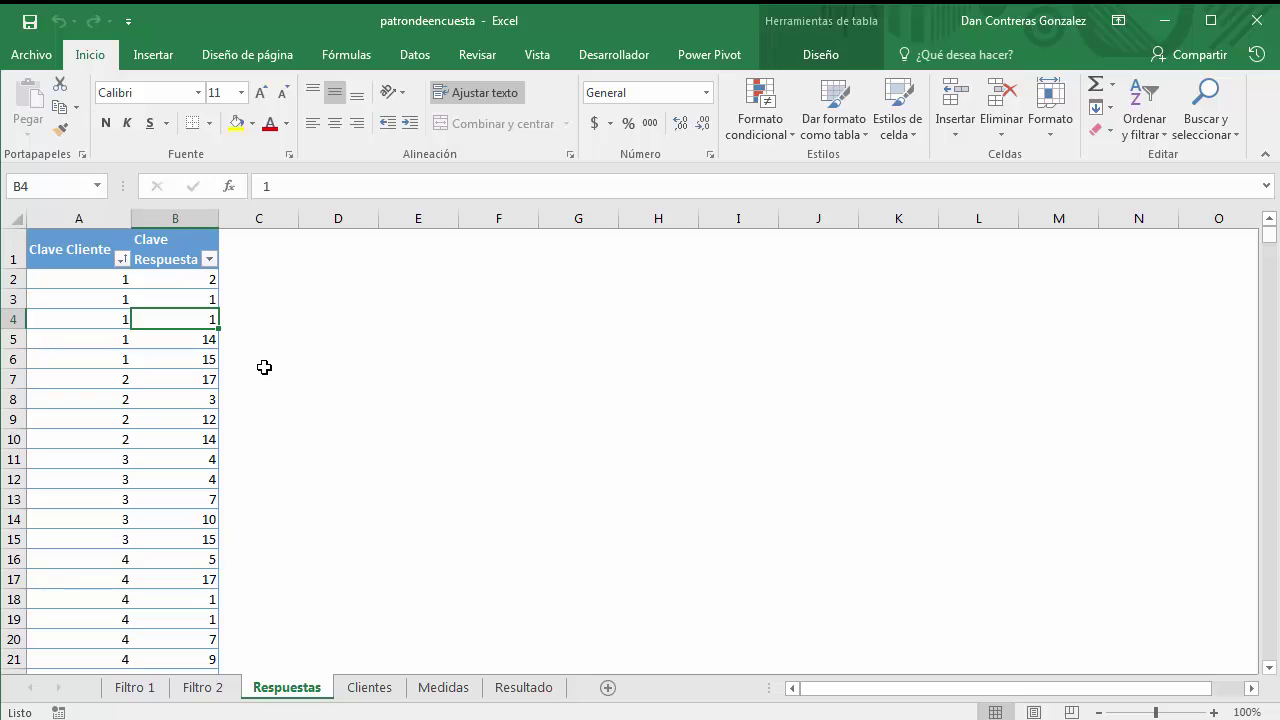
{"action": "left_click", "coordinate": [195, 340]}
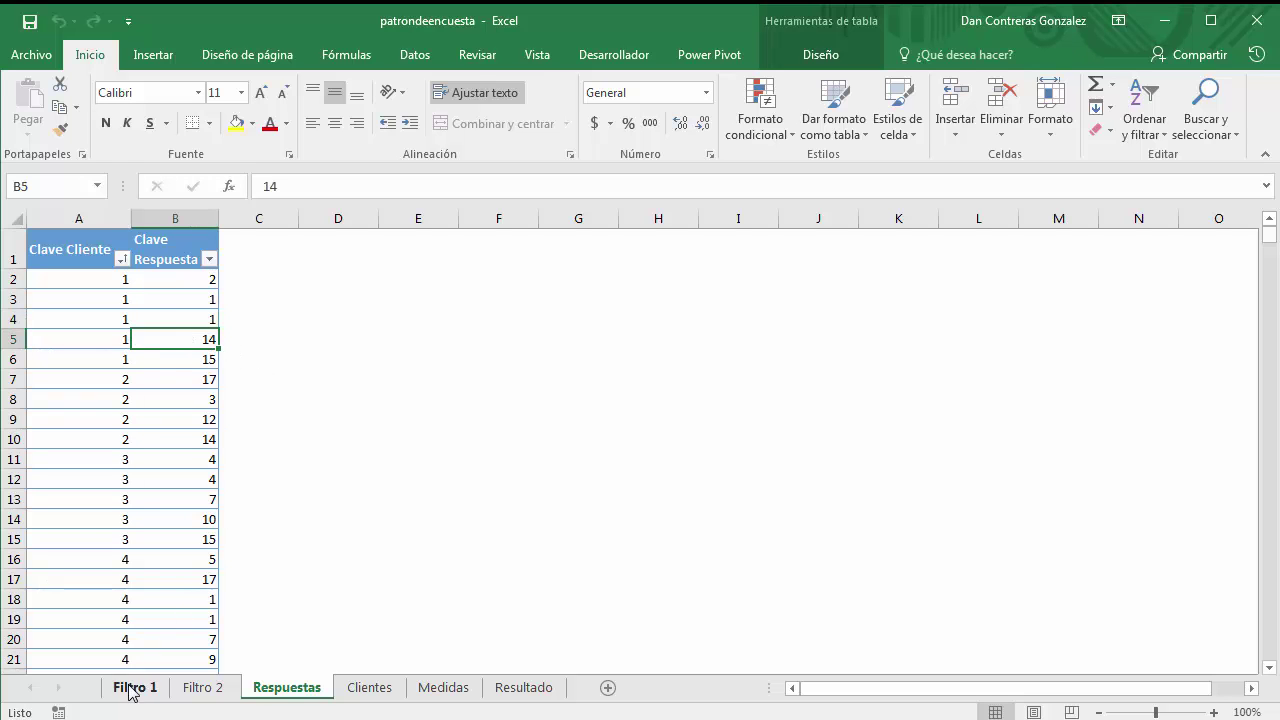
{"action": "left_click", "coordinate": [130, 688]}
{"action": "left_click", "coordinate": [86, 512]}
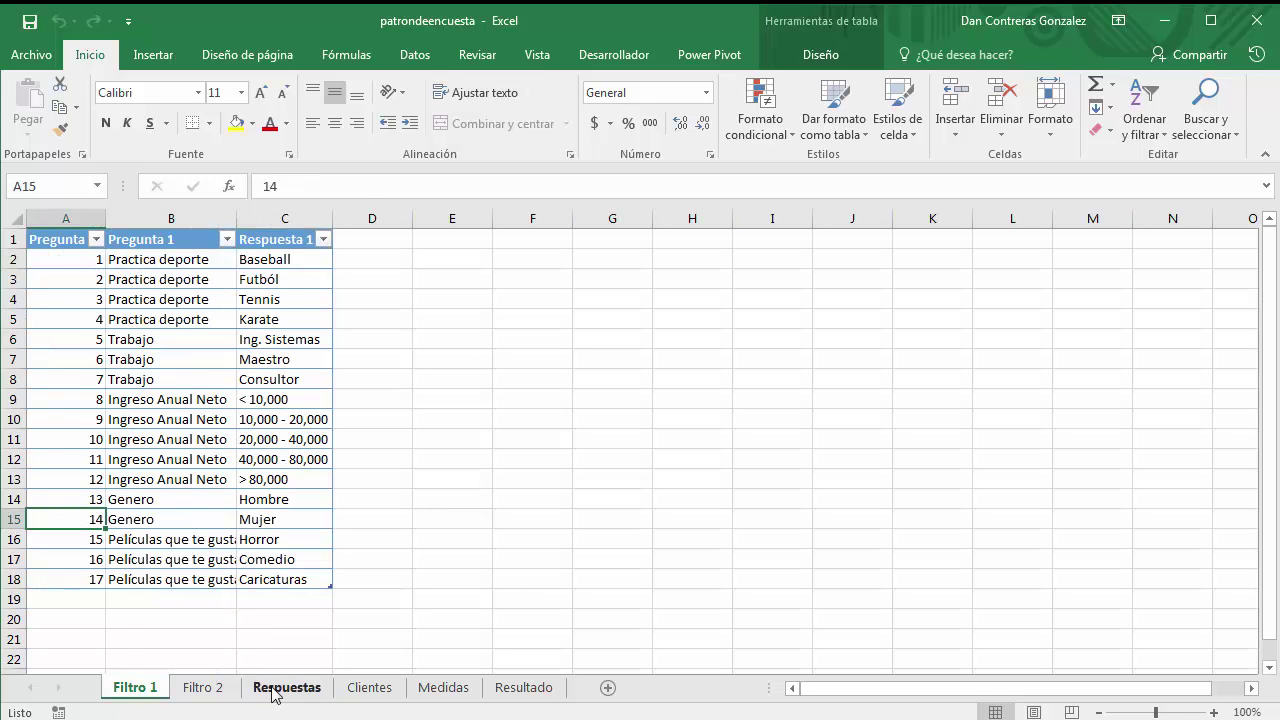
{"action": "left_click", "coordinate": [286, 688]}
{"action": "left_click", "coordinate": [182, 360]}
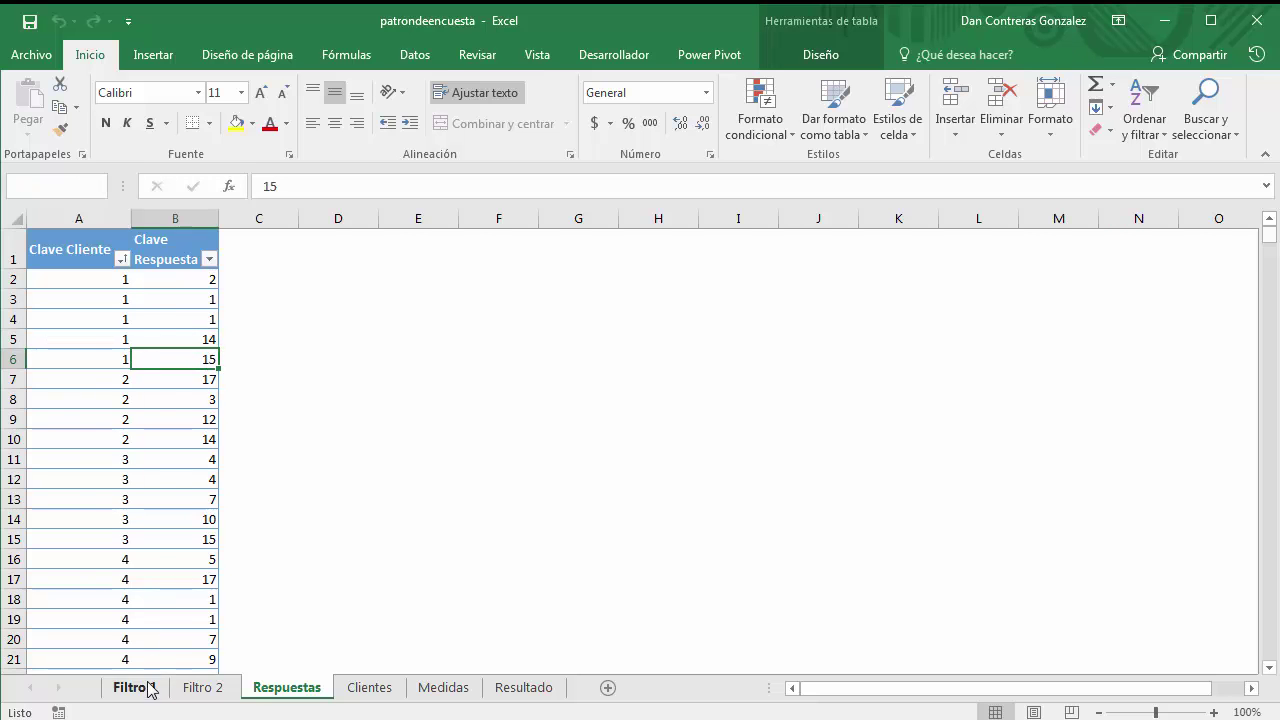
{"action": "left_click", "coordinate": [128, 688]}
{"action": "left_click", "coordinate": [140, 541]}
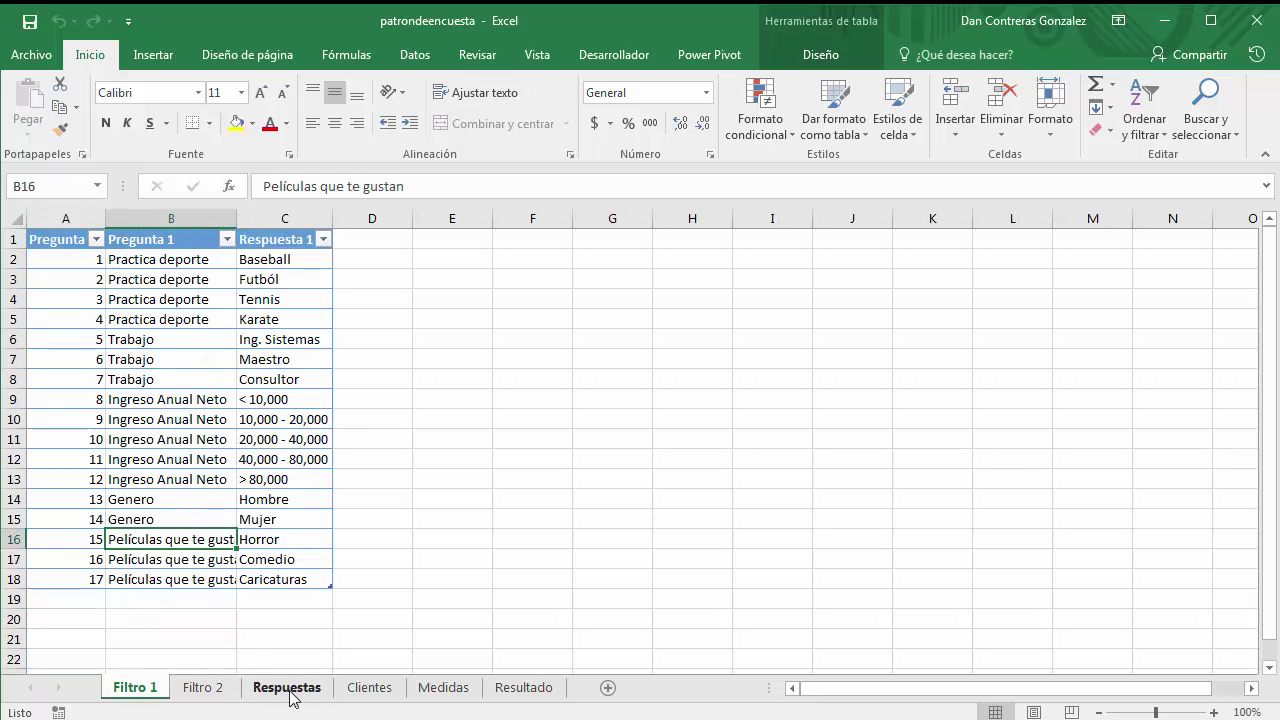
- Re-check Respuestas against Filtro 1 key 14, then bring up the Clientes sheet
{"action": "left_click", "coordinate": [284, 688]}
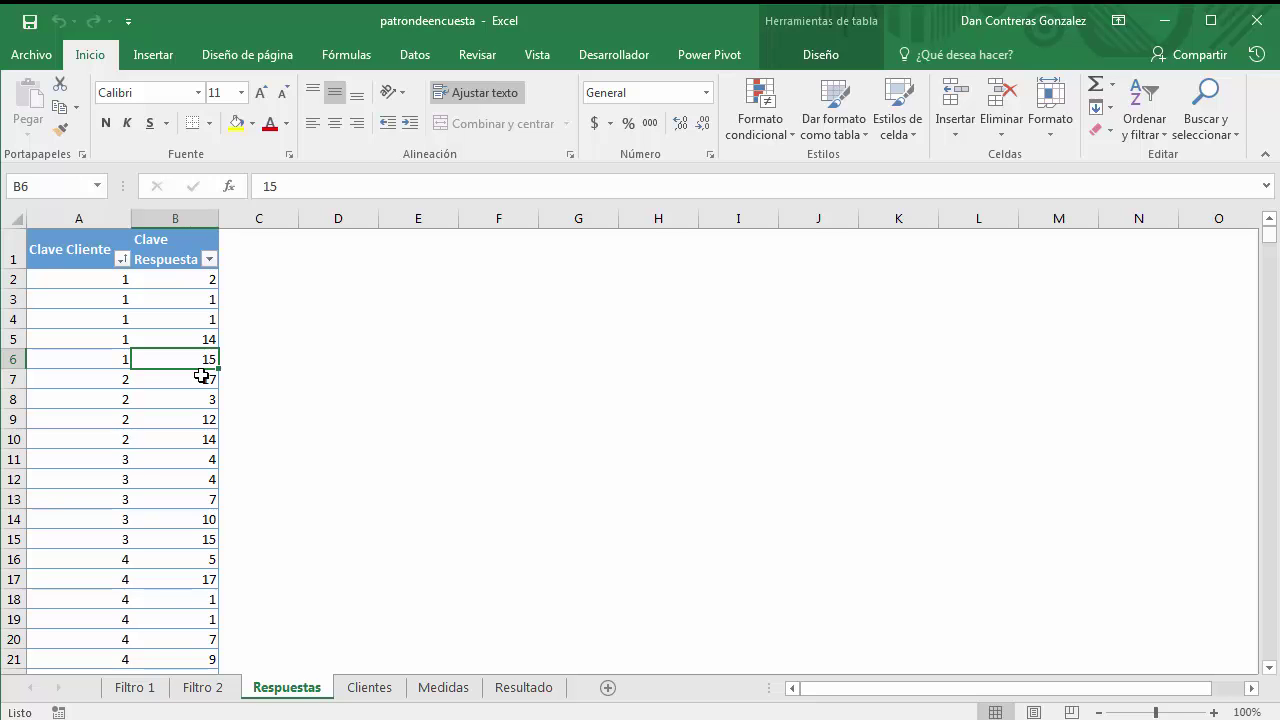
{"action": "scroll", "coordinate": [177, 446], "scroll_direction": "down", "scroll_amount": 3}
{"action": "scroll", "coordinate": [177, 446], "scroll_direction": "up", "scroll_amount": 3}
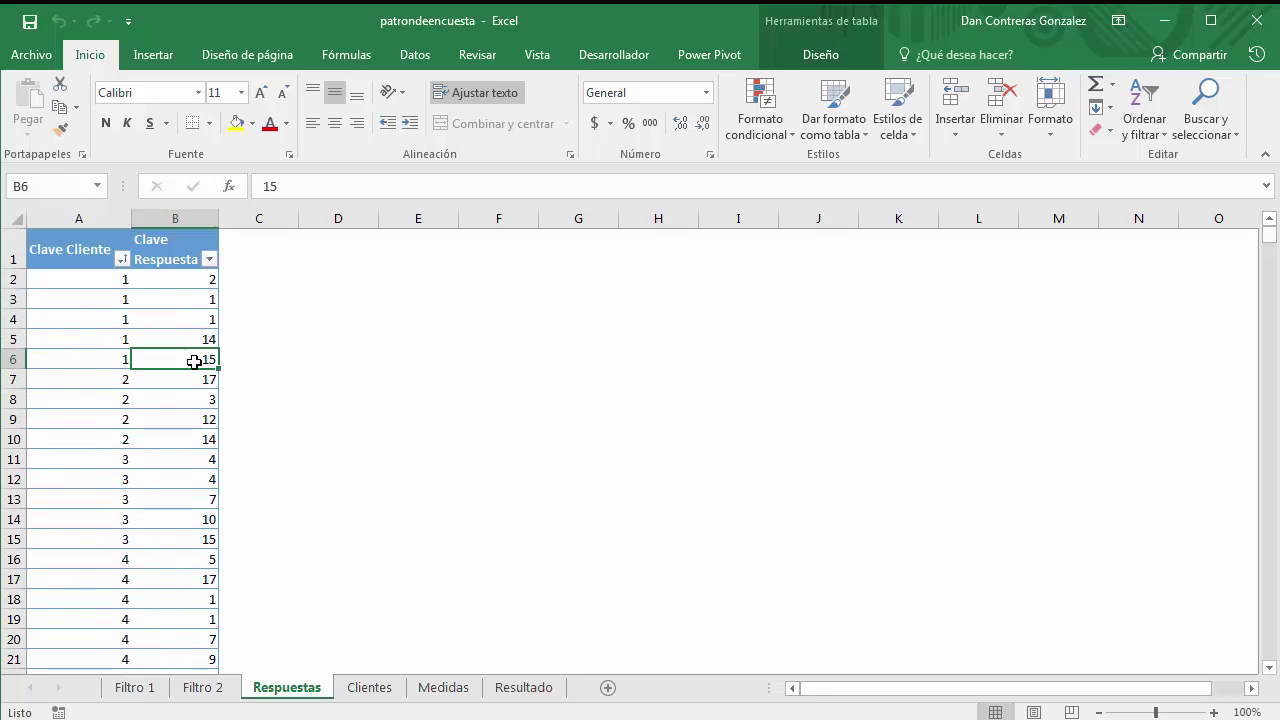
{"action": "left_click", "coordinate": [138, 687]}
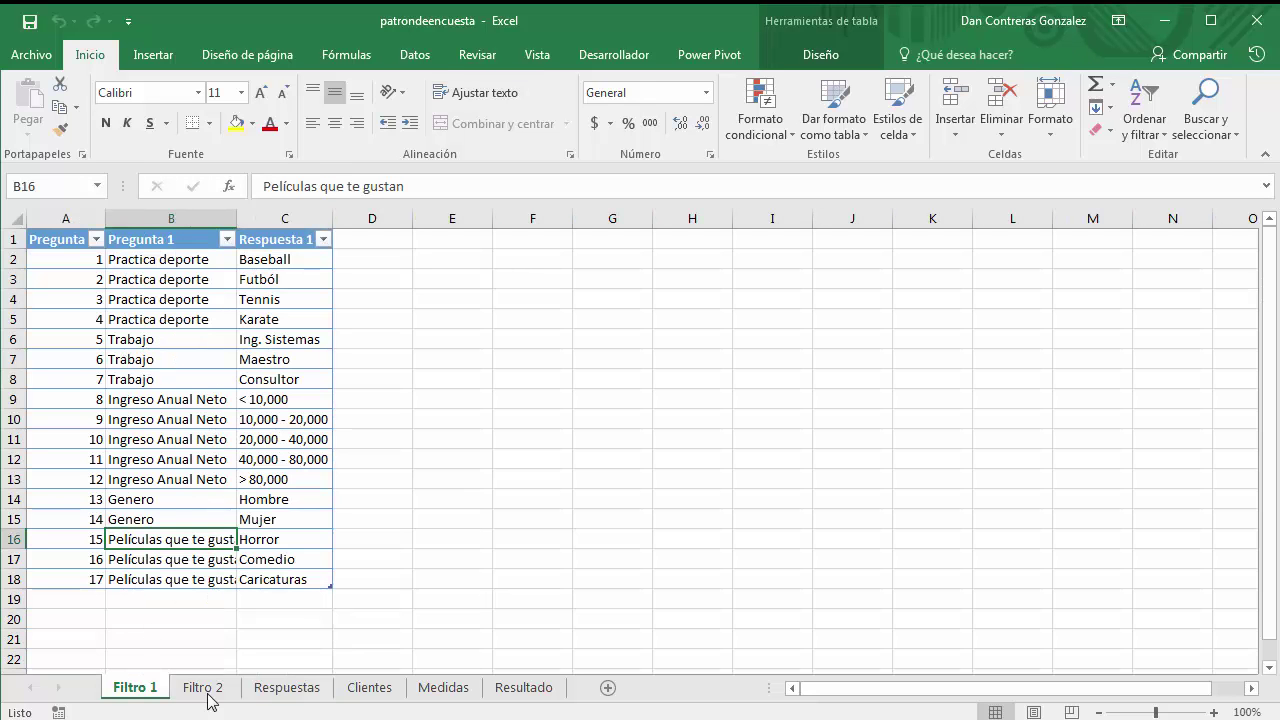
{"action": "left_click", "coordinate": [287, 687]}
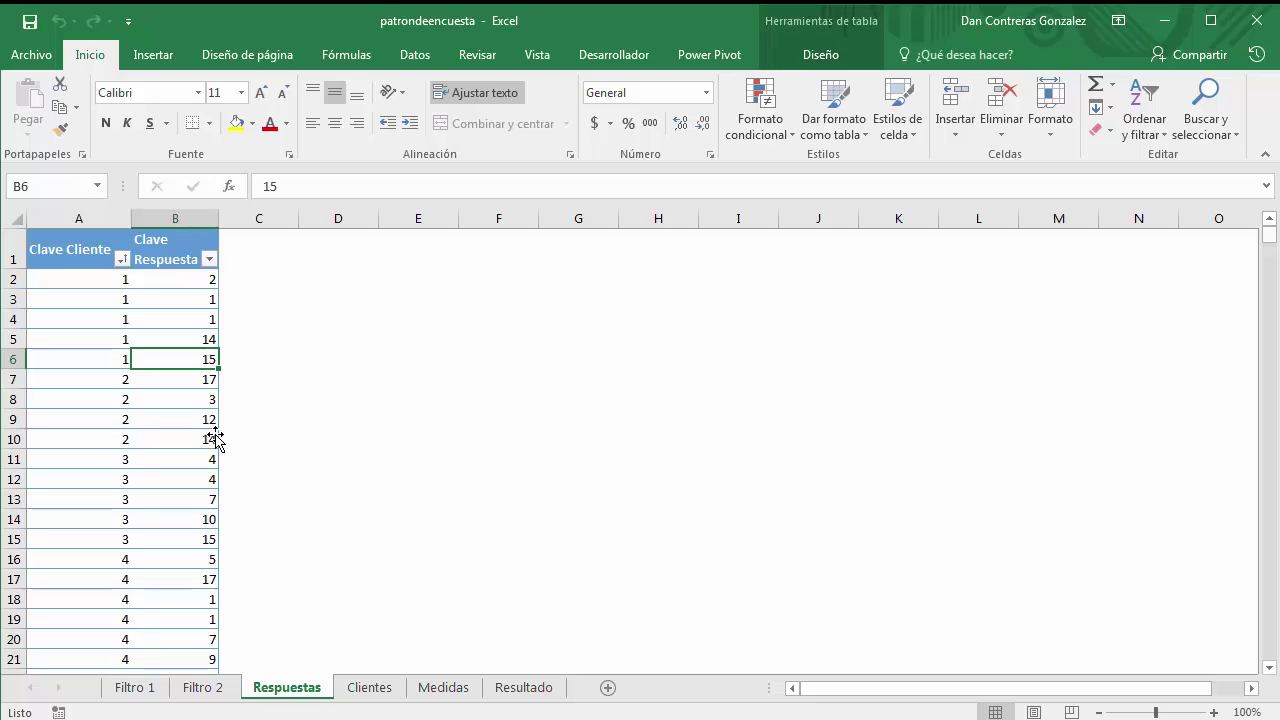
{"action": "left_click", "coordinate": [162, 688]}
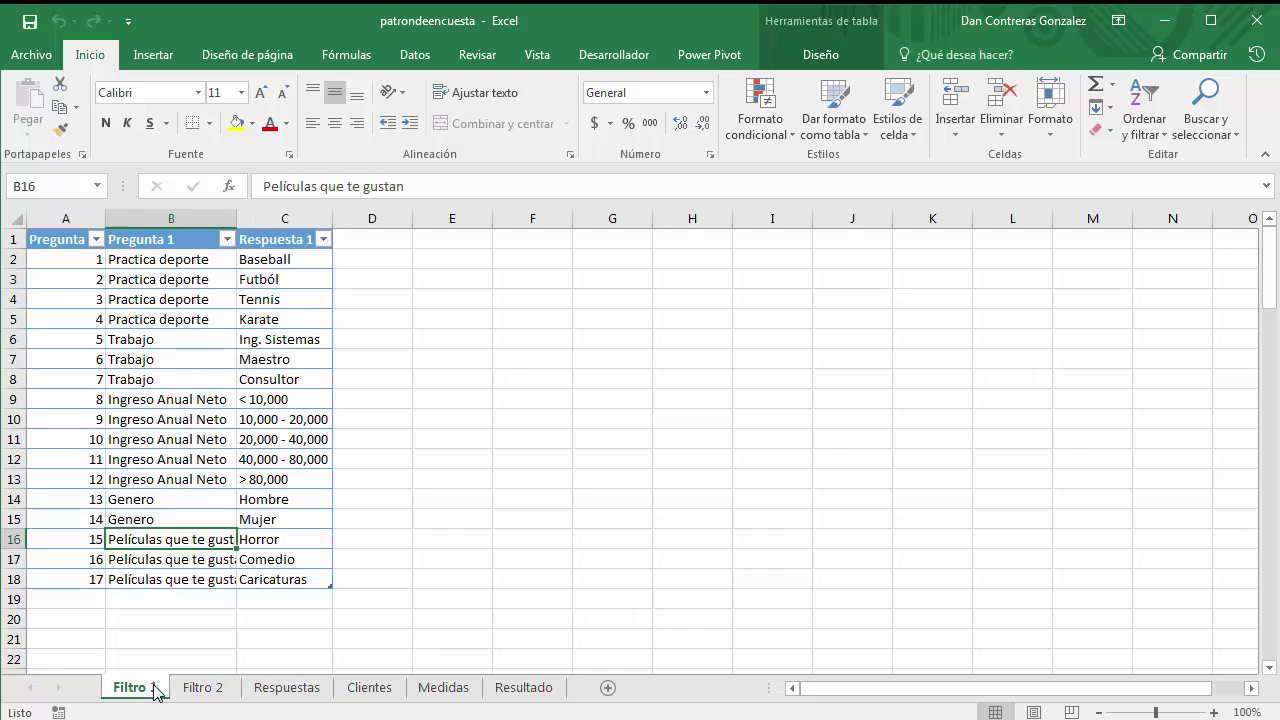
{"action": "left_click", "coordinate": [97, 515]}
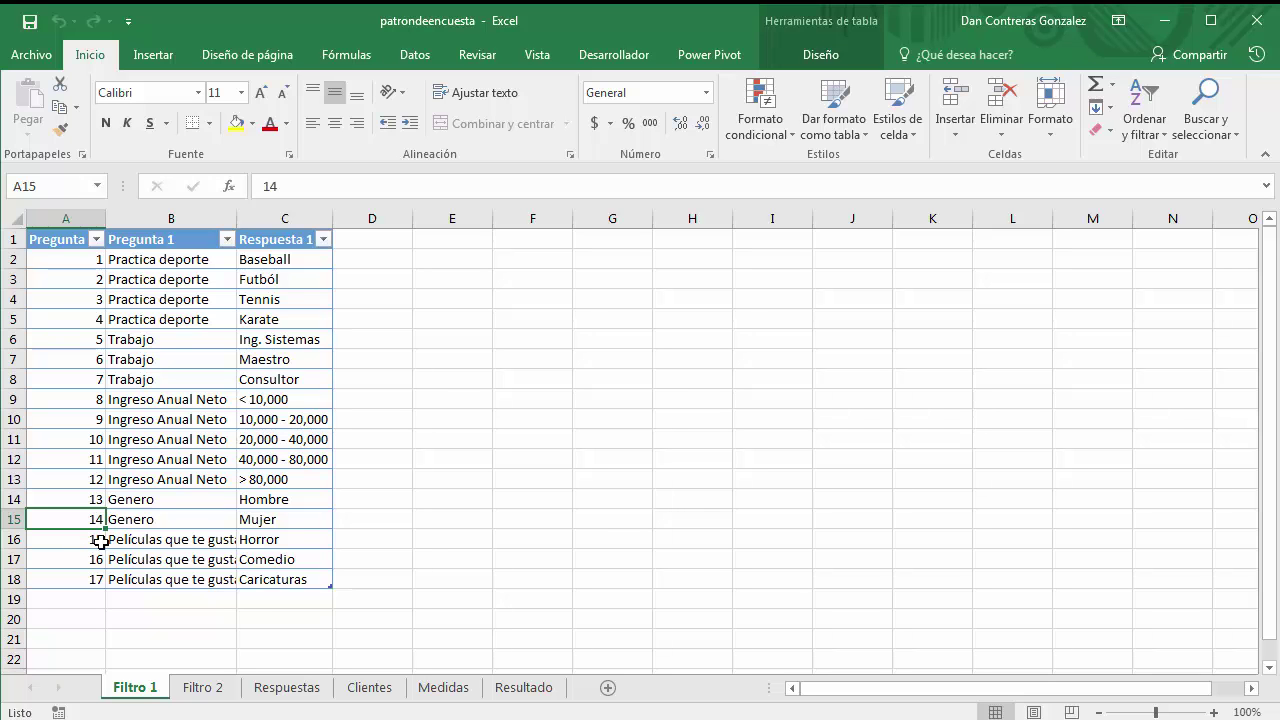
{"action": "left_click", "coordinate": [366, 687]}
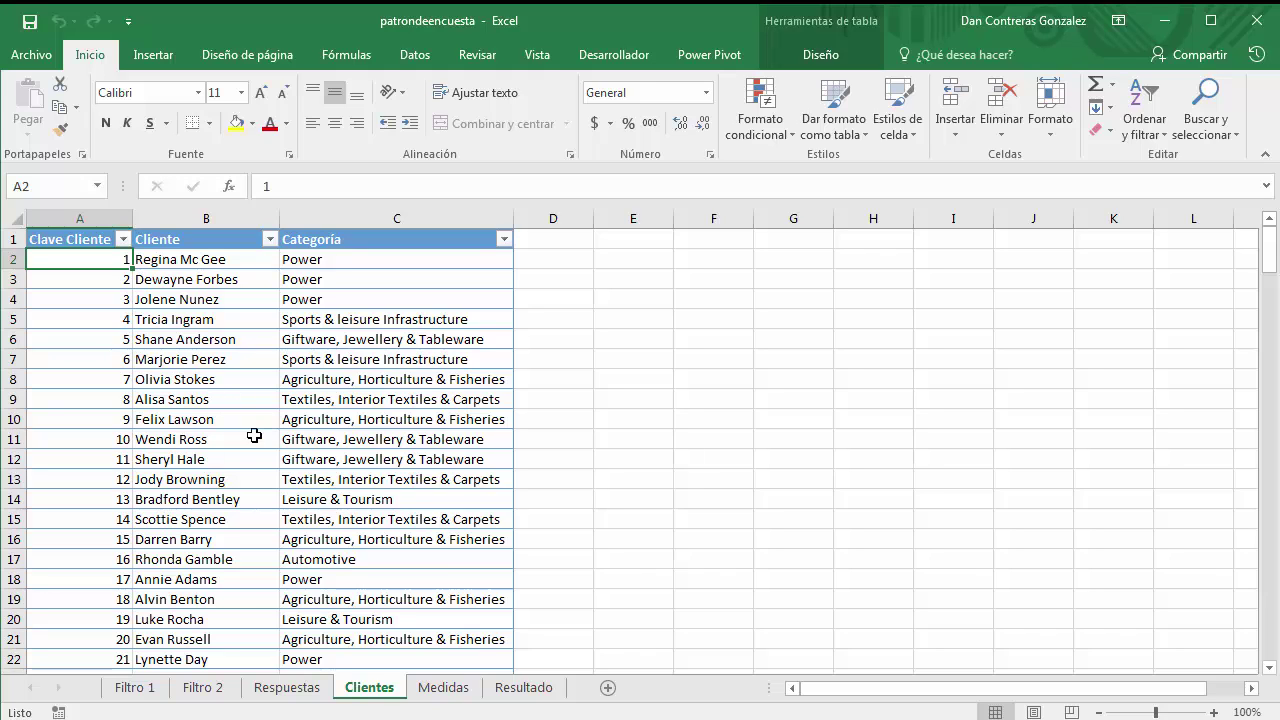
- Inspect the Clave Cliente, Cliente and Categoría columns, then view the CustomersQ1andQ2 measure on Medidas
{"action": "left_click", "coordinate": [122, 218]}
{"action": "left_click", "coordinate": [159, 215]}
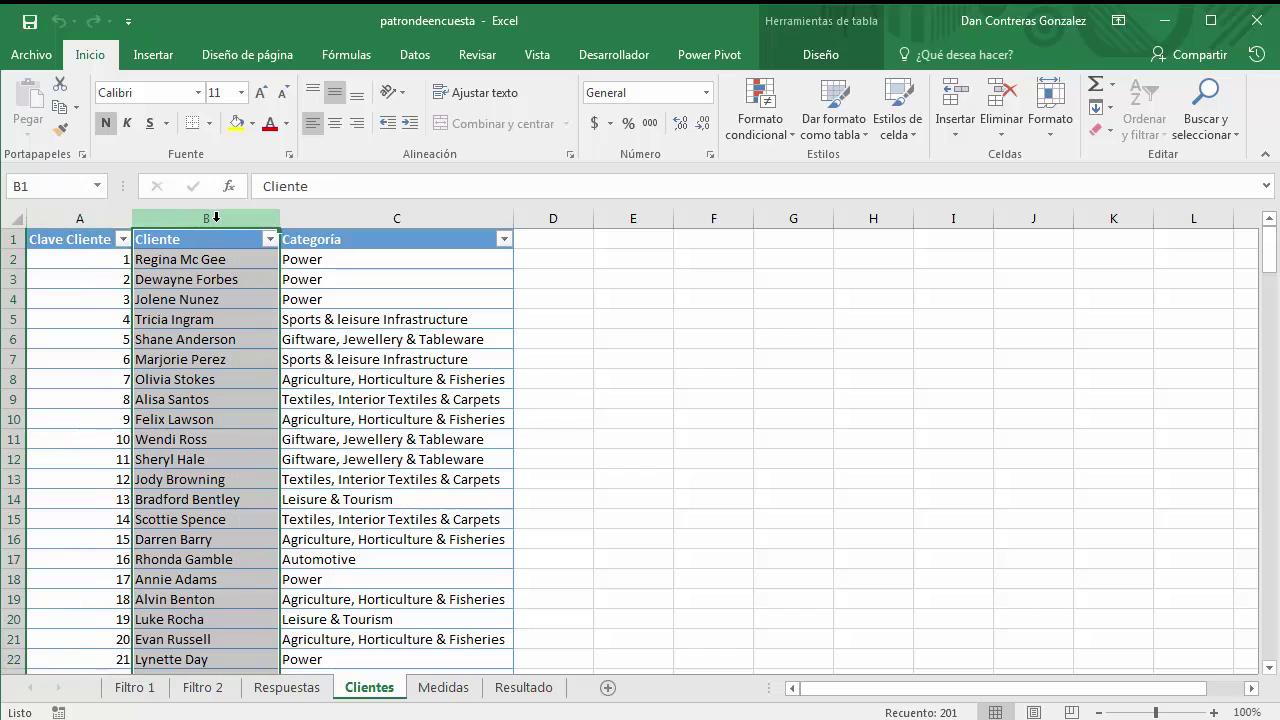
{"action": "left_click", "coordinate": [306, 218]}
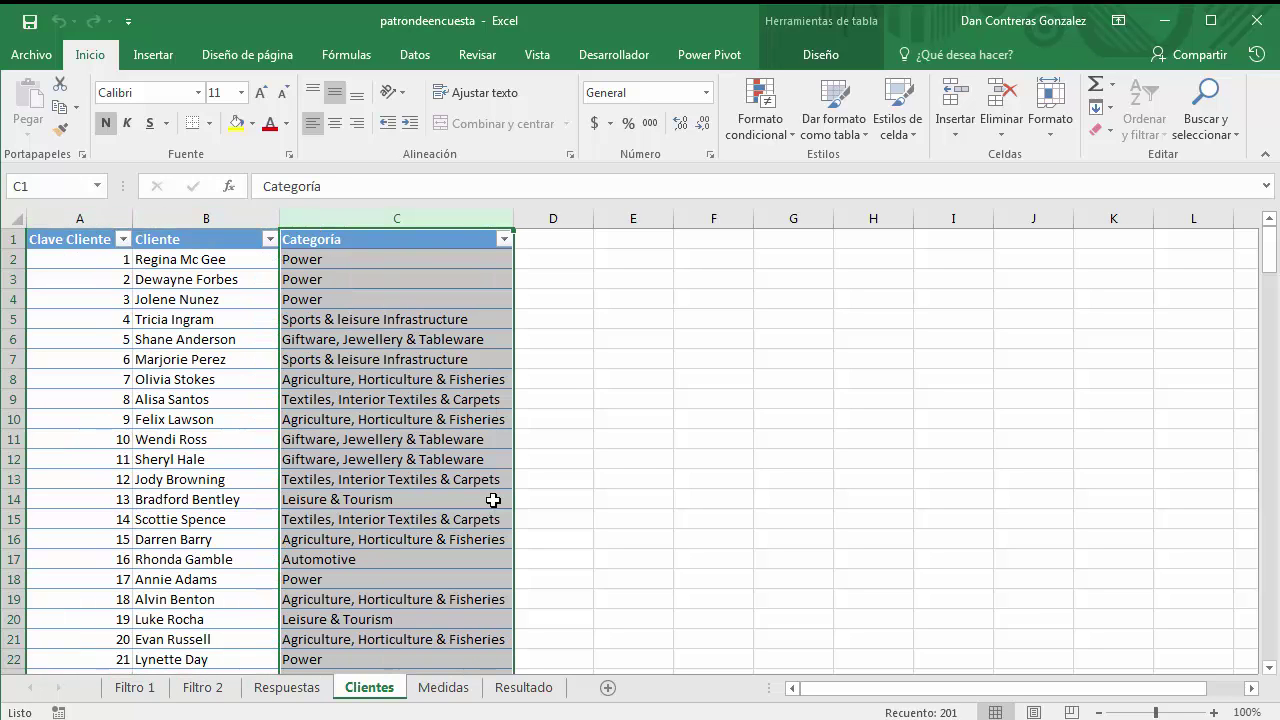
{"action": "left_click", "coordinate": [428, 690]}
{"action": "scroll", "coordinate": [305, 587], "scroll_direction": "down", "scroll_amount": 7}
{"action": "scroll", "coordinate": [303, 586], "scroll_direction": "up", "scroll_amount": 7}
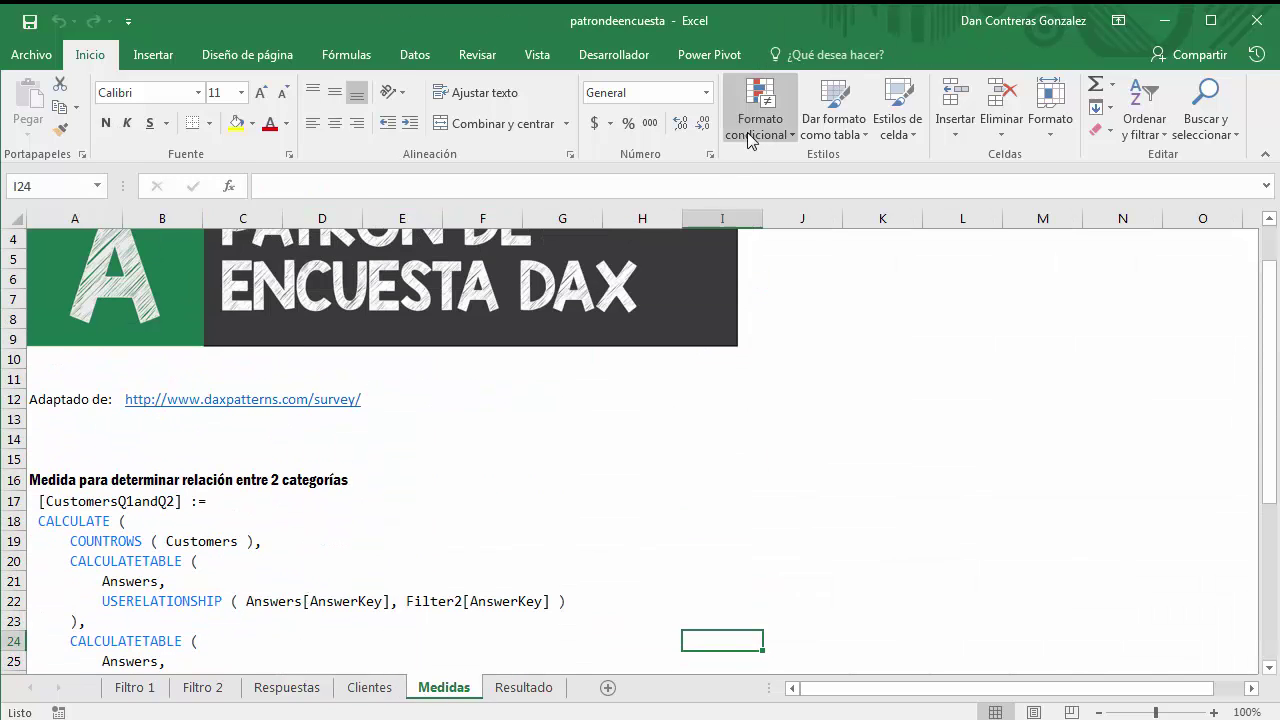
{"action": "left_click", "coordinate": [709, 54]}
- Open the Power Pivot window and add the Filtro 1 table to the data model
{"action": "left_click", "coordinate": [38, 114]}
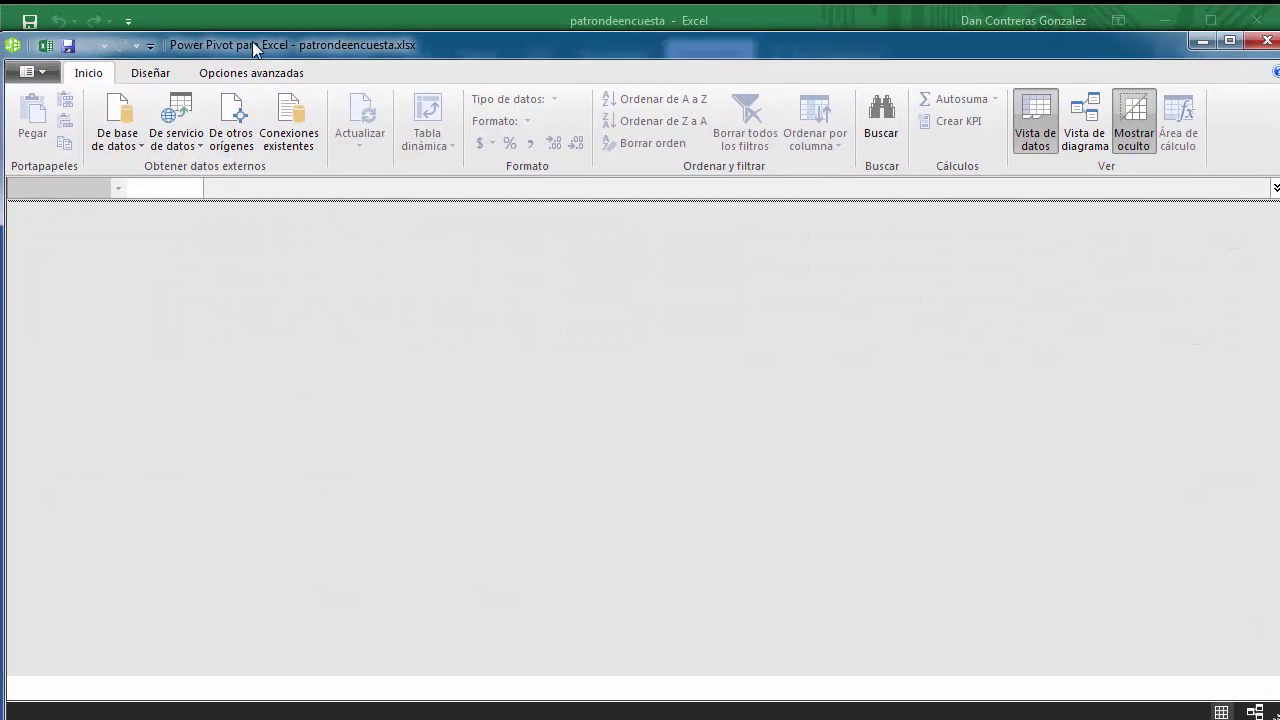
{"action": "double_click", "coordinate": [251, 45]}
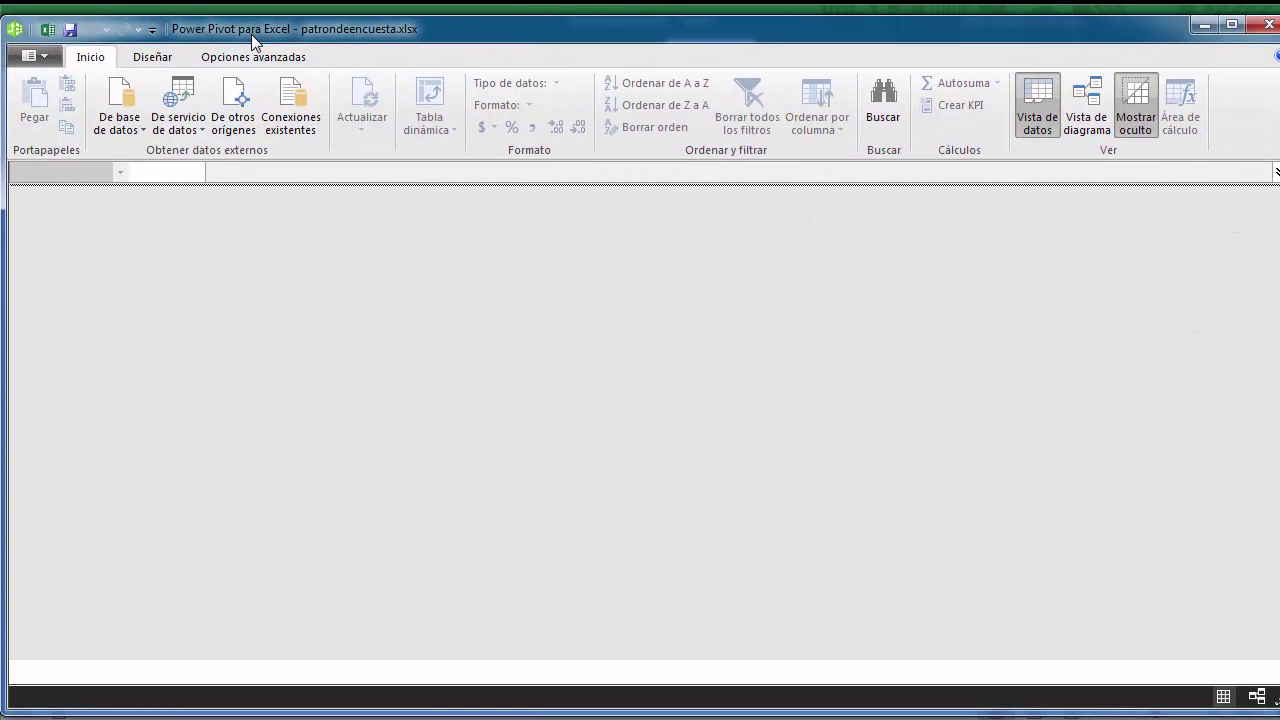
{"action": "left_click_drag", "start_coordinate": [250, 5], "coordinate": [252, 33]}
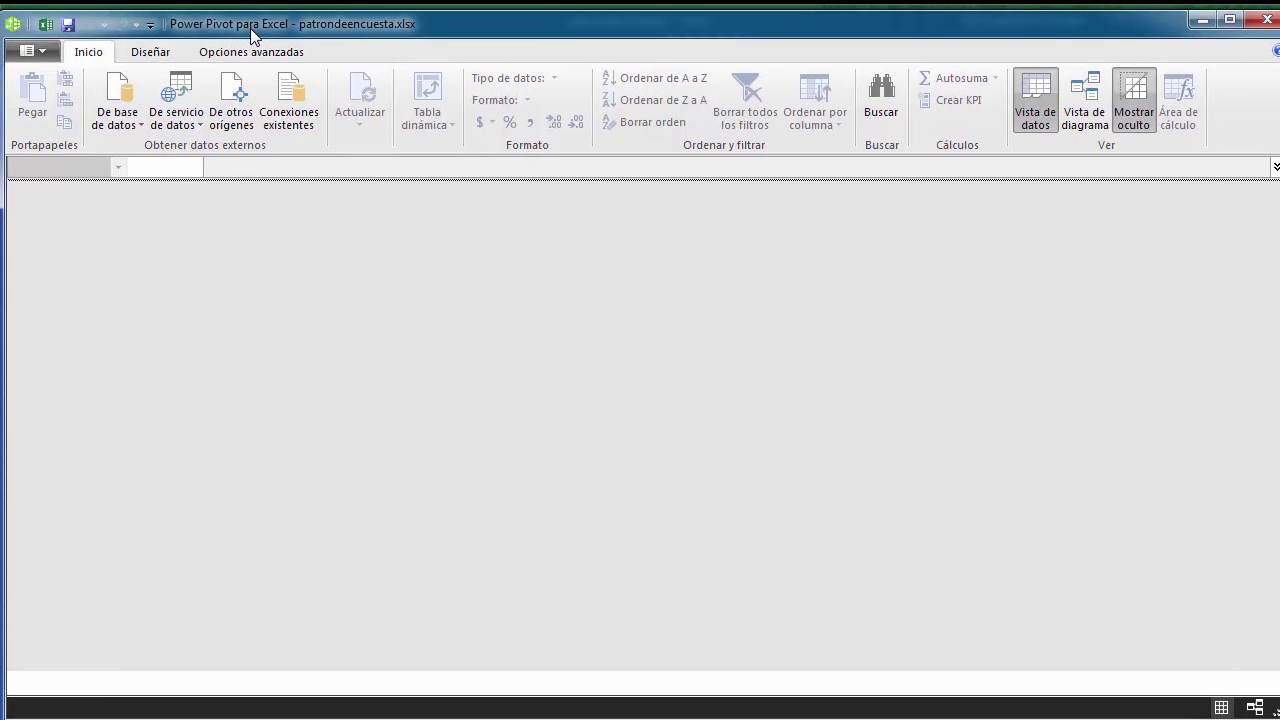
{"action": "left_click", "coordinate": [1204, 22]}
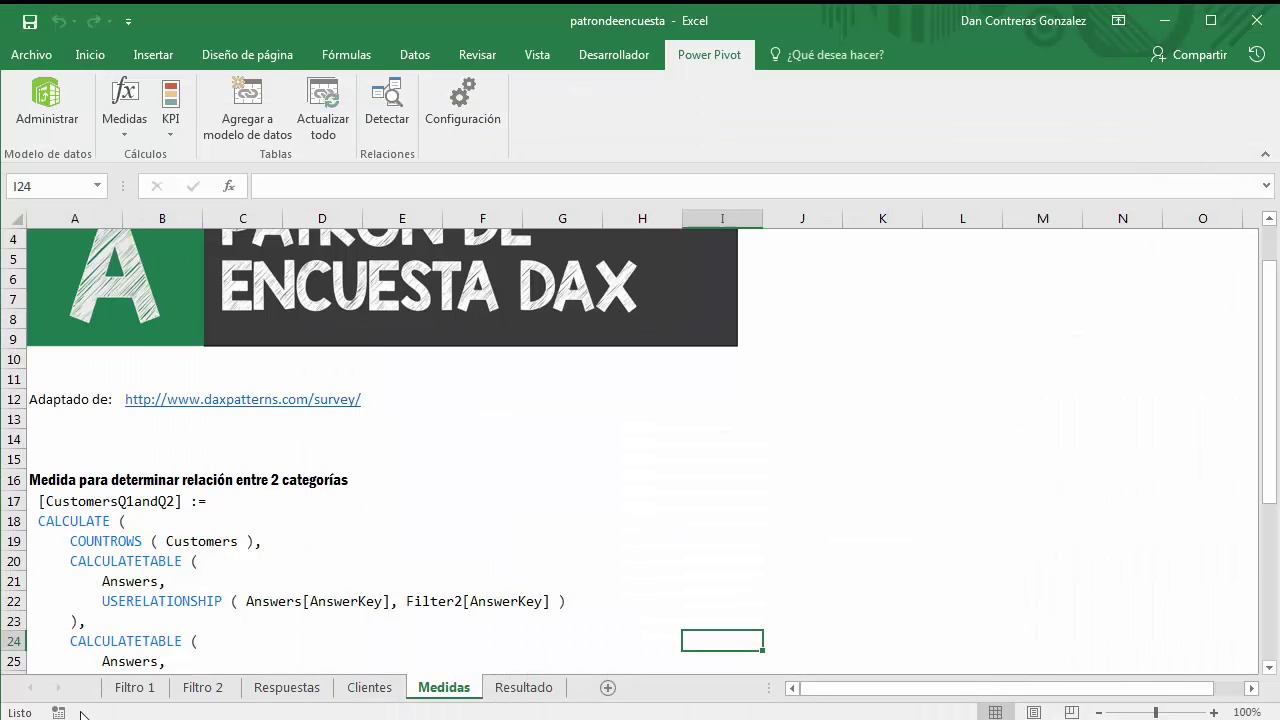
{"action": "left_click", "coordinate": [135, 687]}
{"action": "left_click", "coordinate": [130, 279]}
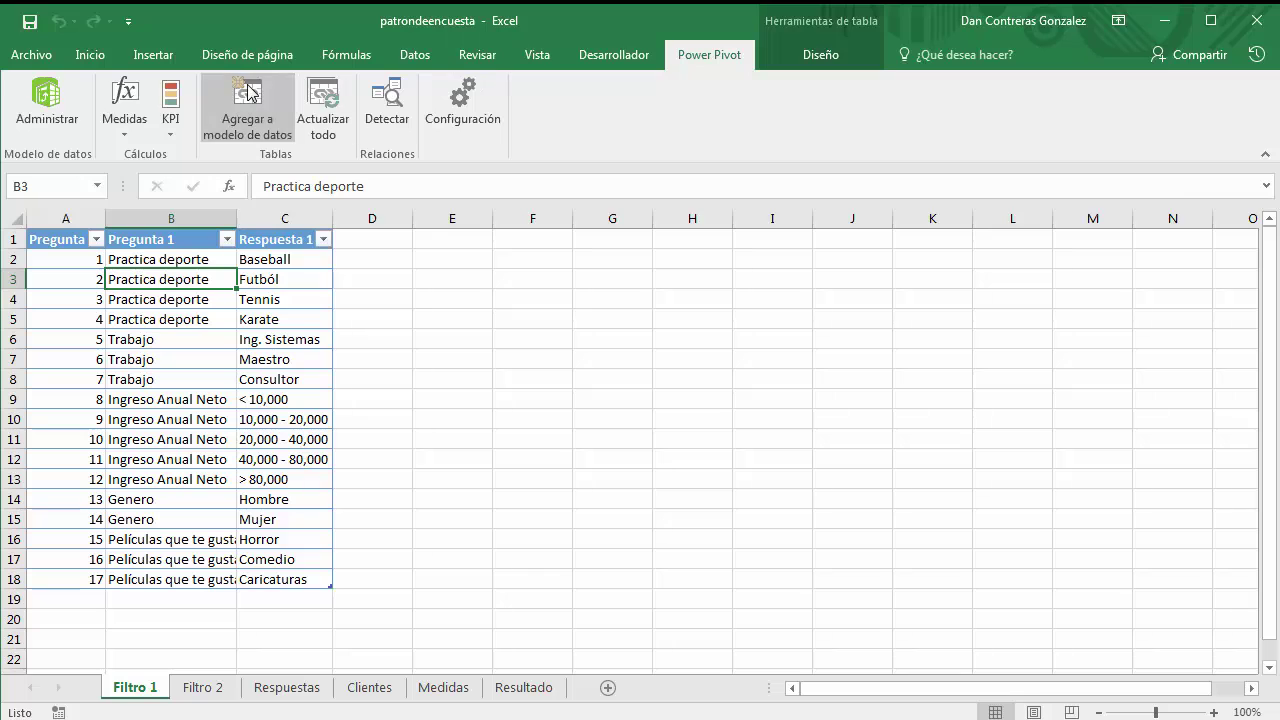
{"action": "left_click", "coordinate": [247, 105]}
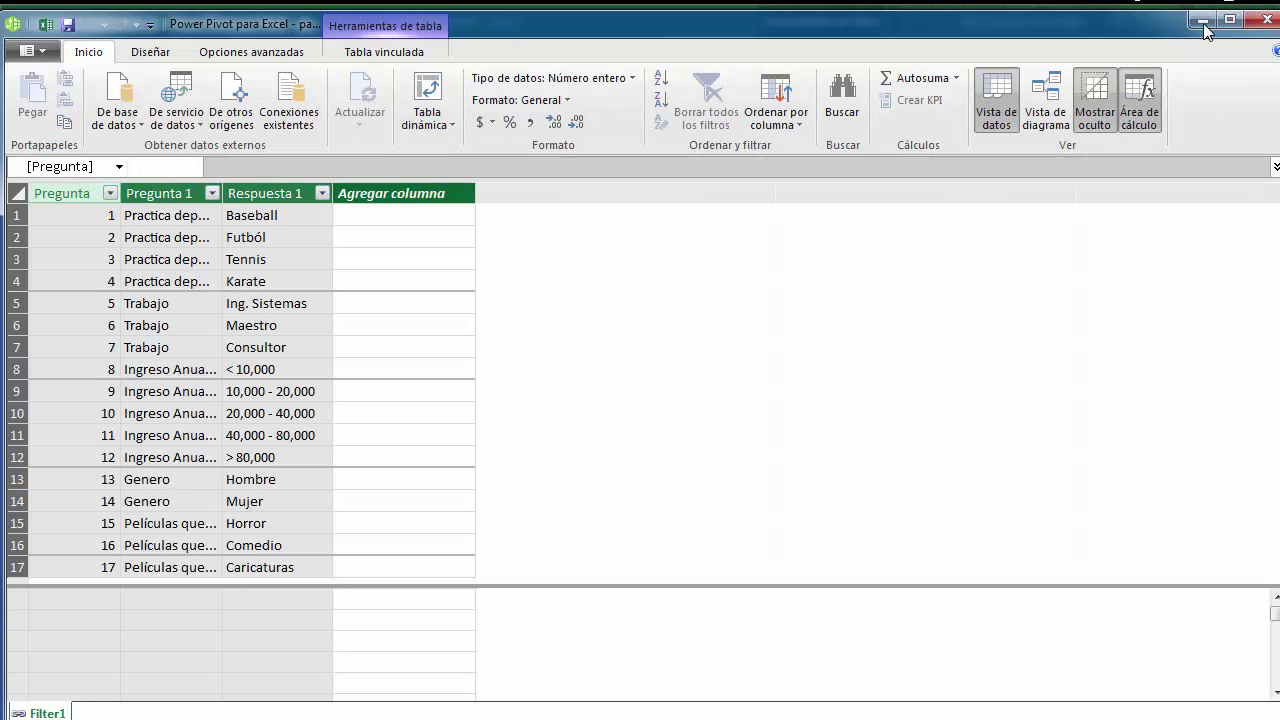
{"action": "left_click", "coordinate": [1204, 20]}
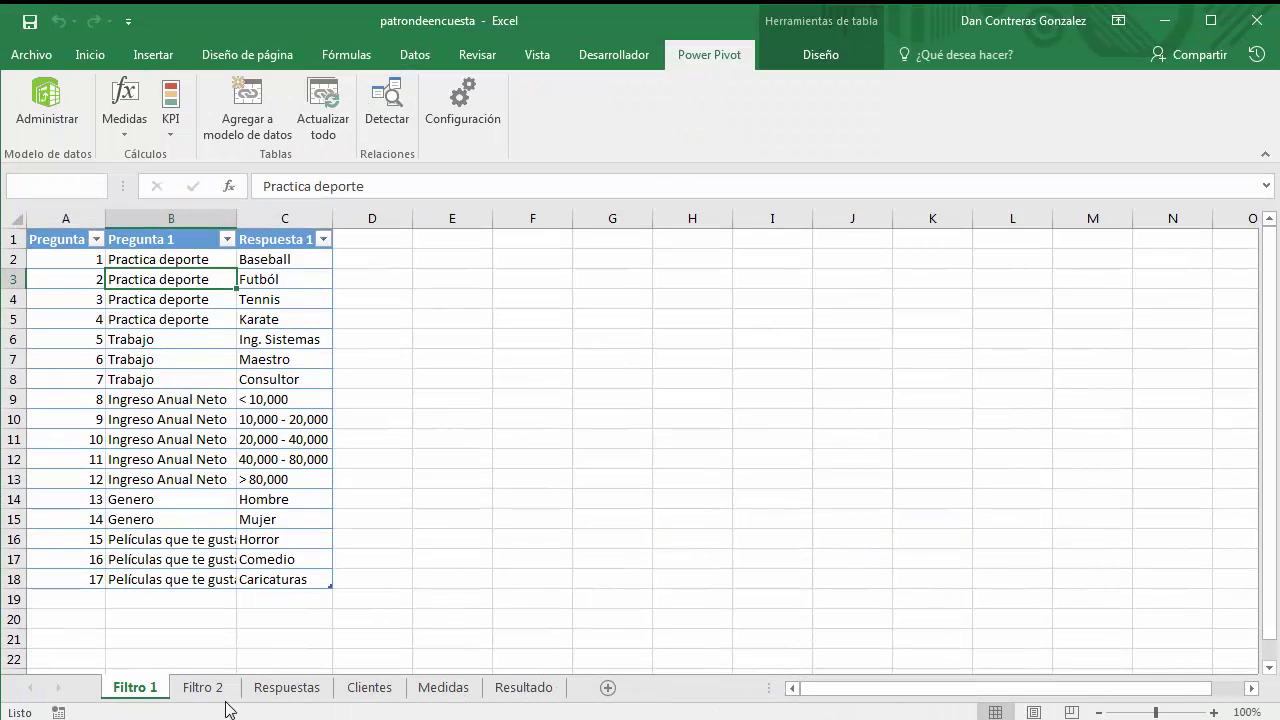
- Add the Filtro 2 and Respuestas tables to the data model
{"action": "left_click", "coordinate": [205, 687]}
{"action": "left_click", "coordinate": [172, 399]}
{"action": "left_click", "coordinate": [245, 62]}
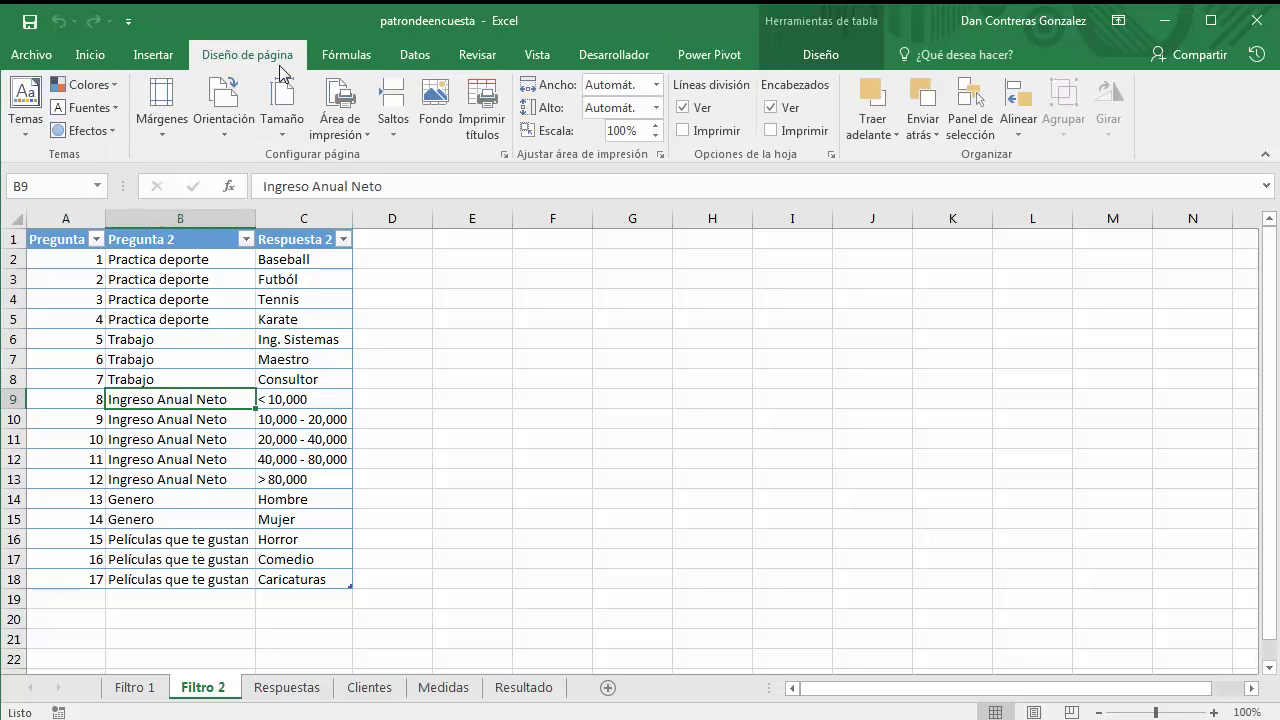
{"action": "left_click", "coordinate": [730, 55]}
{"action": "left_click", "coordinate": [247, 115]}
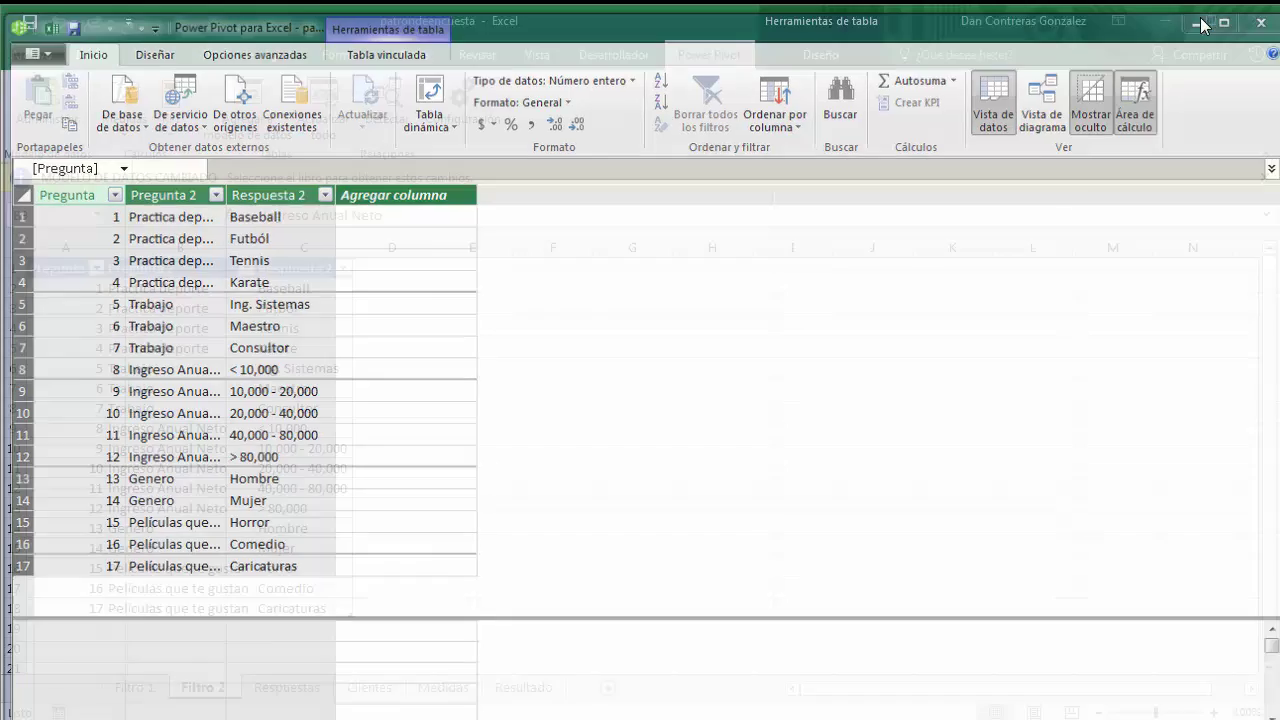
{"action": "left_click", "coordinate": [1201, 19]}
{"action": "left_click", "coordinate": [286, 687]}
{"action": "left_click", "coordinate": [120, 379]}
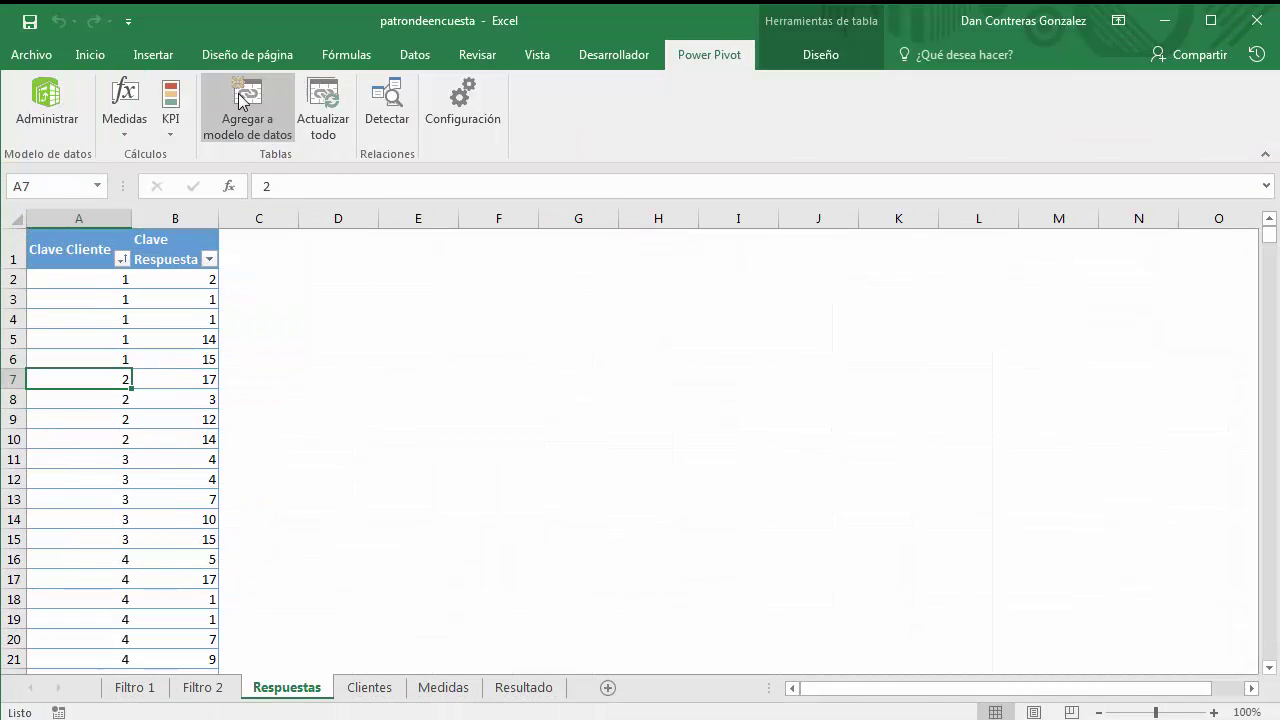
{"action": "left_click", "coordinate": [247, 108]}
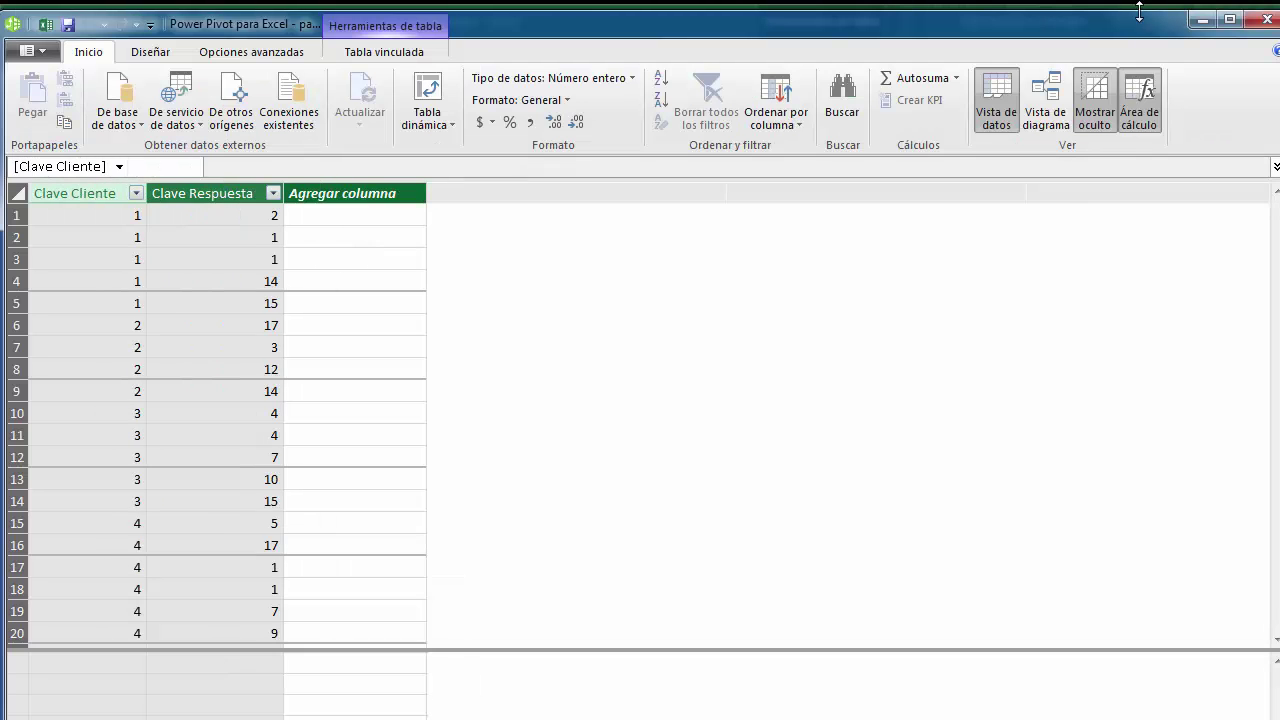
{"action": "left_click", "coordinate": [1201, 19]}
- Add the Clientes table to the data model and show the diagram view
{"action": "left_click", "coordinate": [372, 689]}
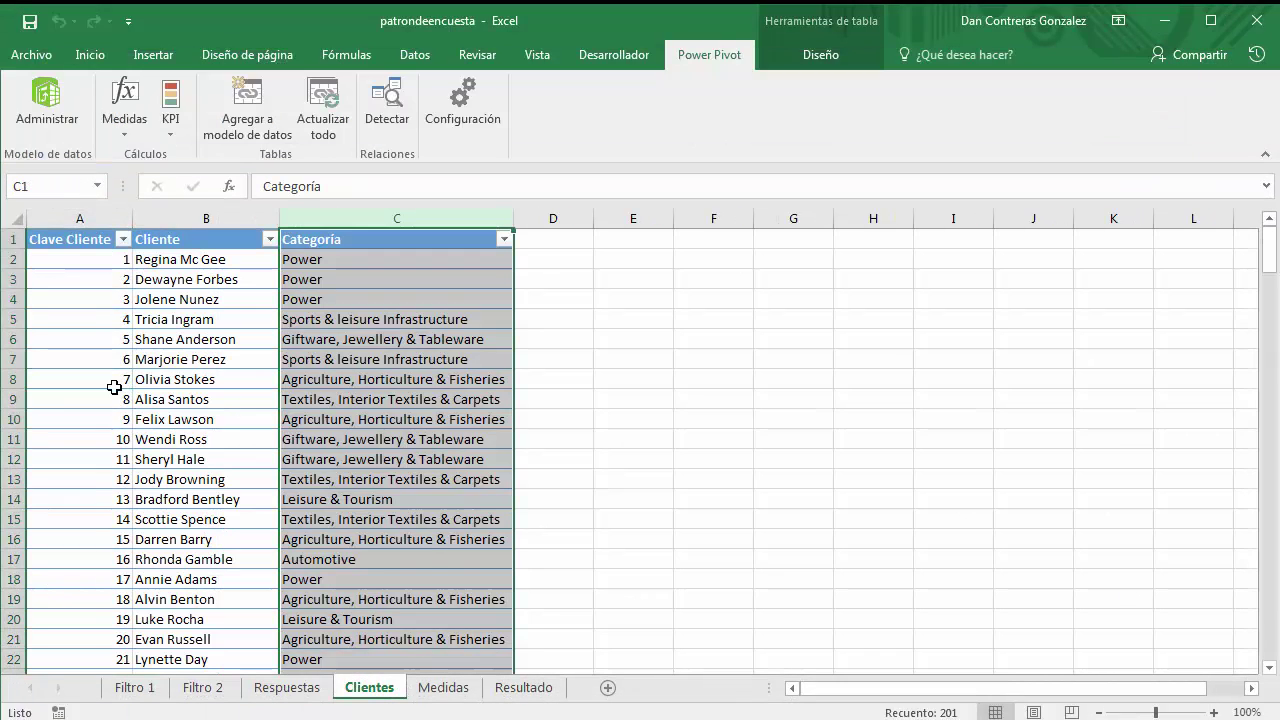
{"action": "left_click", "coordinate": [175, 378]}
{"action": "left_click", "coordinate": [247, 108]}
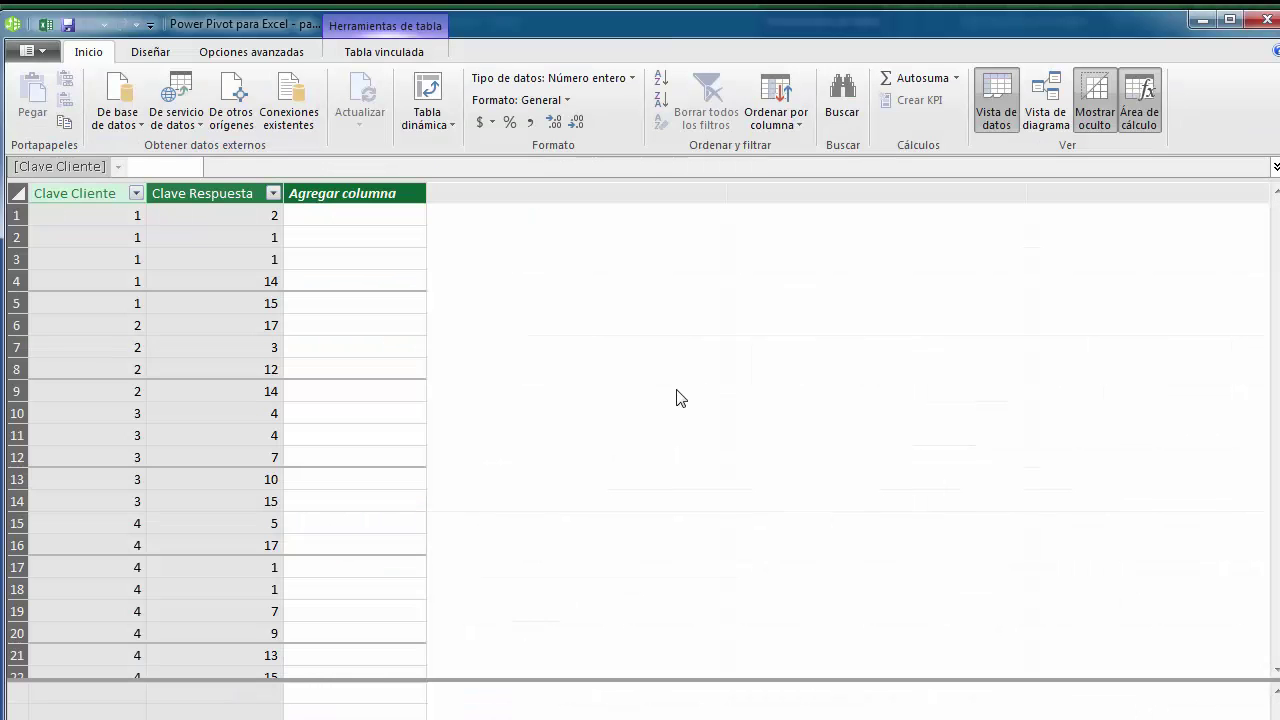
{"action": "left_click", "coordinate": [1045, 100]}
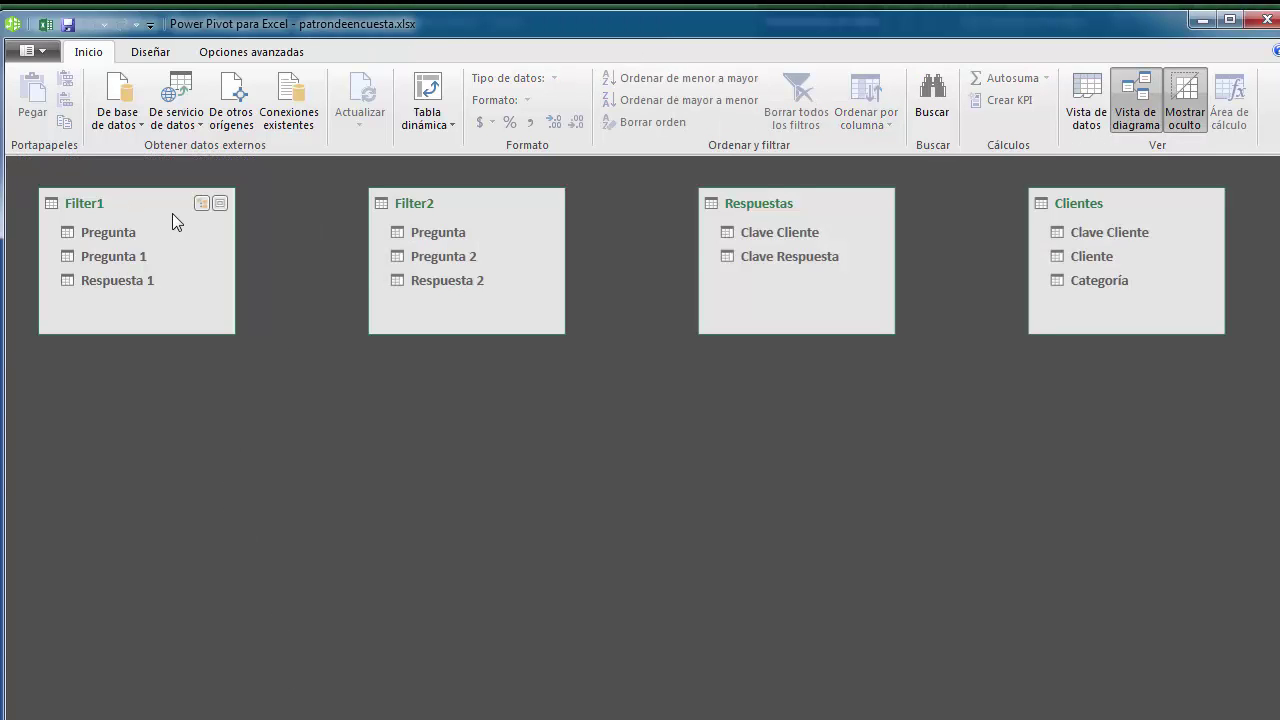
- Arrange the Clientes, Respuestas, Filter2 and Filter1 tables across the diagram
{"action": "left_click_drag", "start_coordinate": [1055, 203], "coordinate": [64, 516]}
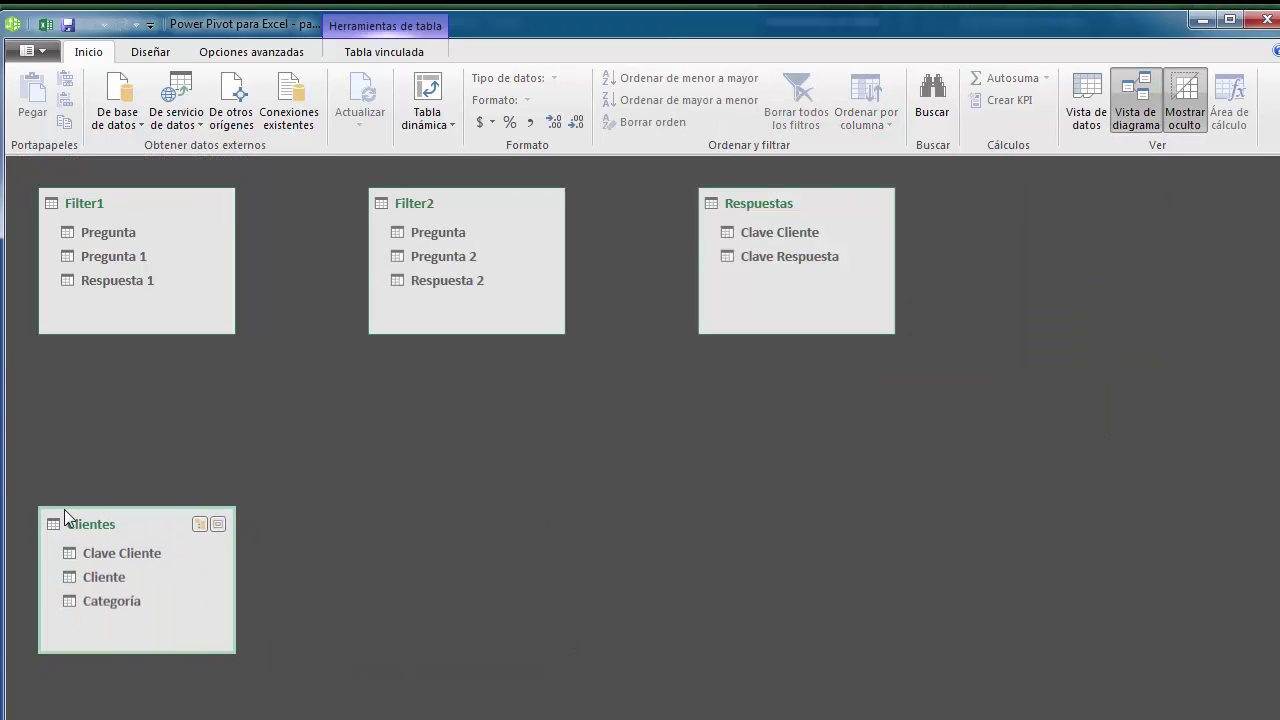
{"action": "left_click_drag", "start_coordinate": [789, 215], "coordinate": [424, 458]}
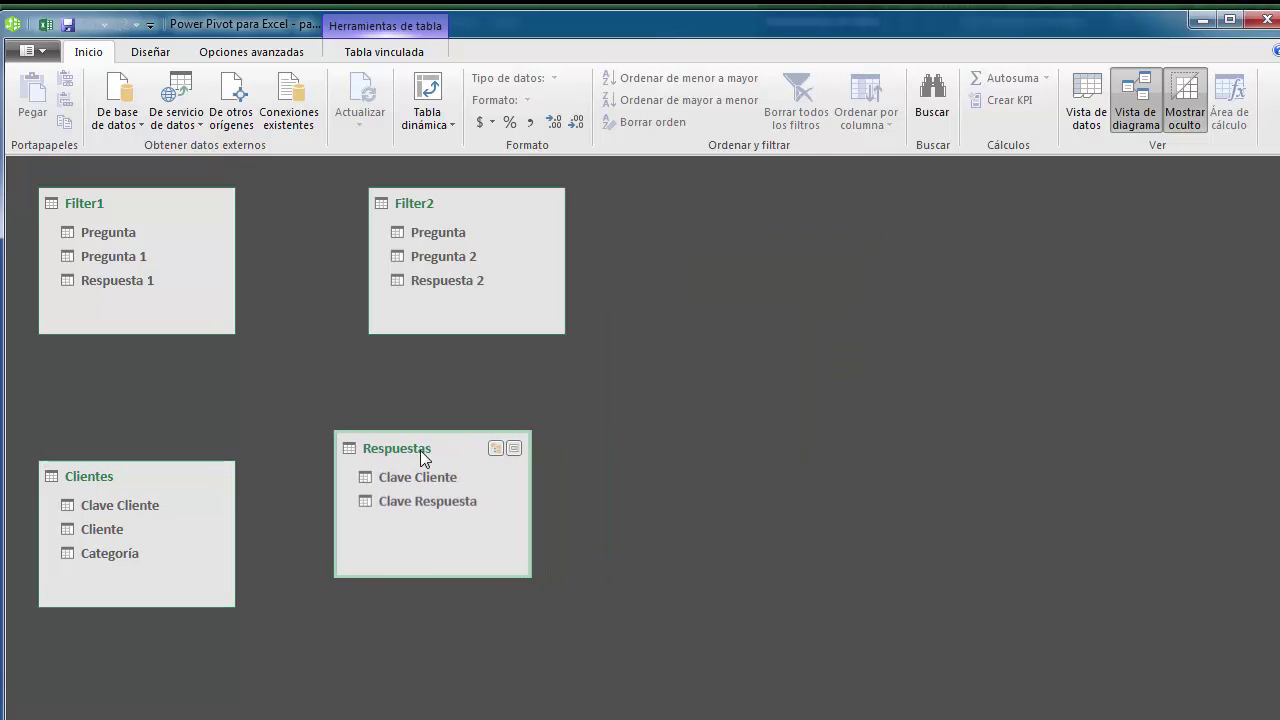
{"action": "left_click_drag", "start_coordinate": [447, 206], "coordinate": [613, 597]}
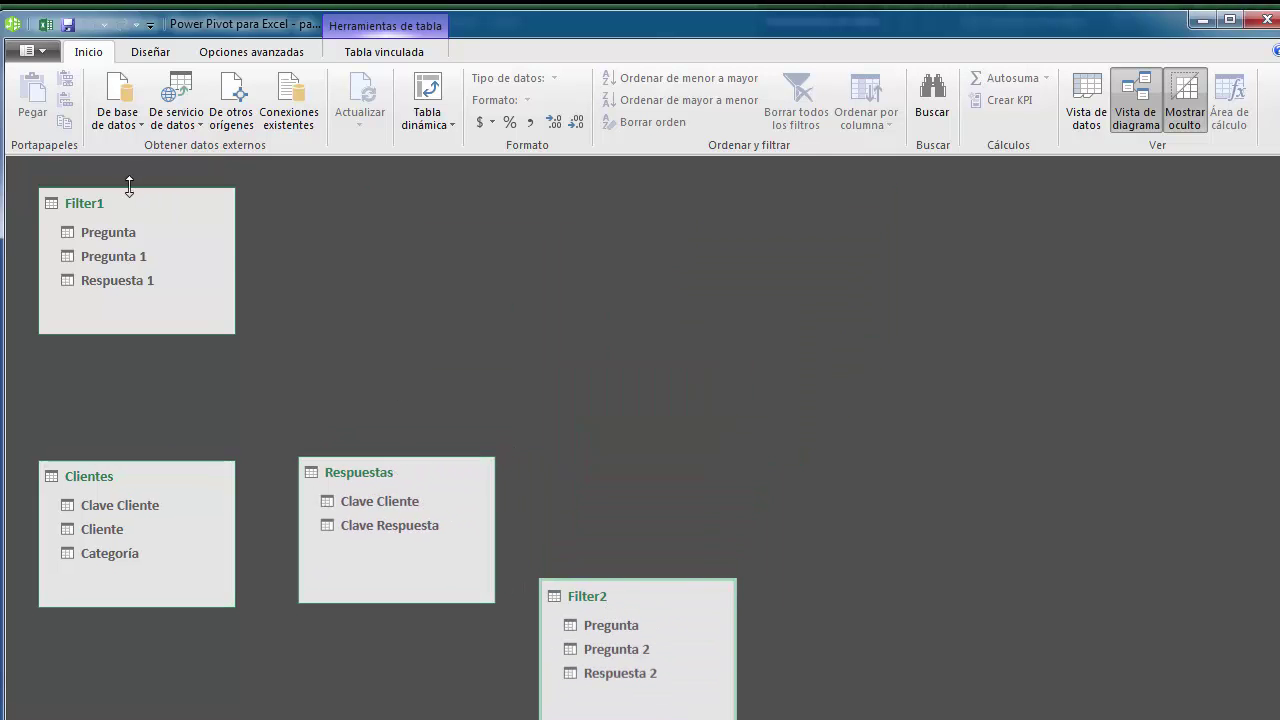
{"action": "left_click_drag", "start_coordinate": [122, 203], "coordinate": [635, 381]}
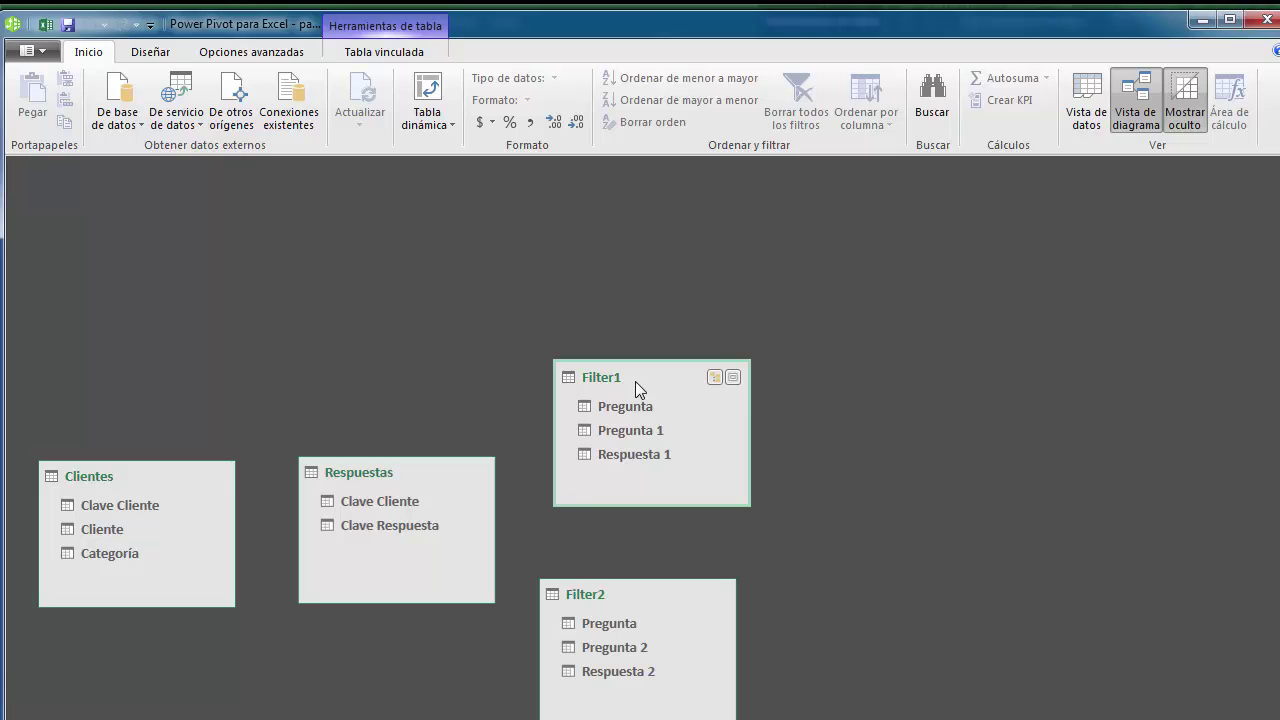
- Relate Clientes–Respuestas on Clave Cliente, and Respuestas Clave Respuesta to Filter1 and Filter2 Pregunta
{"action": "left_click_drag", "start_coordinate": [122, 502], "coordinate": [372, 503]}
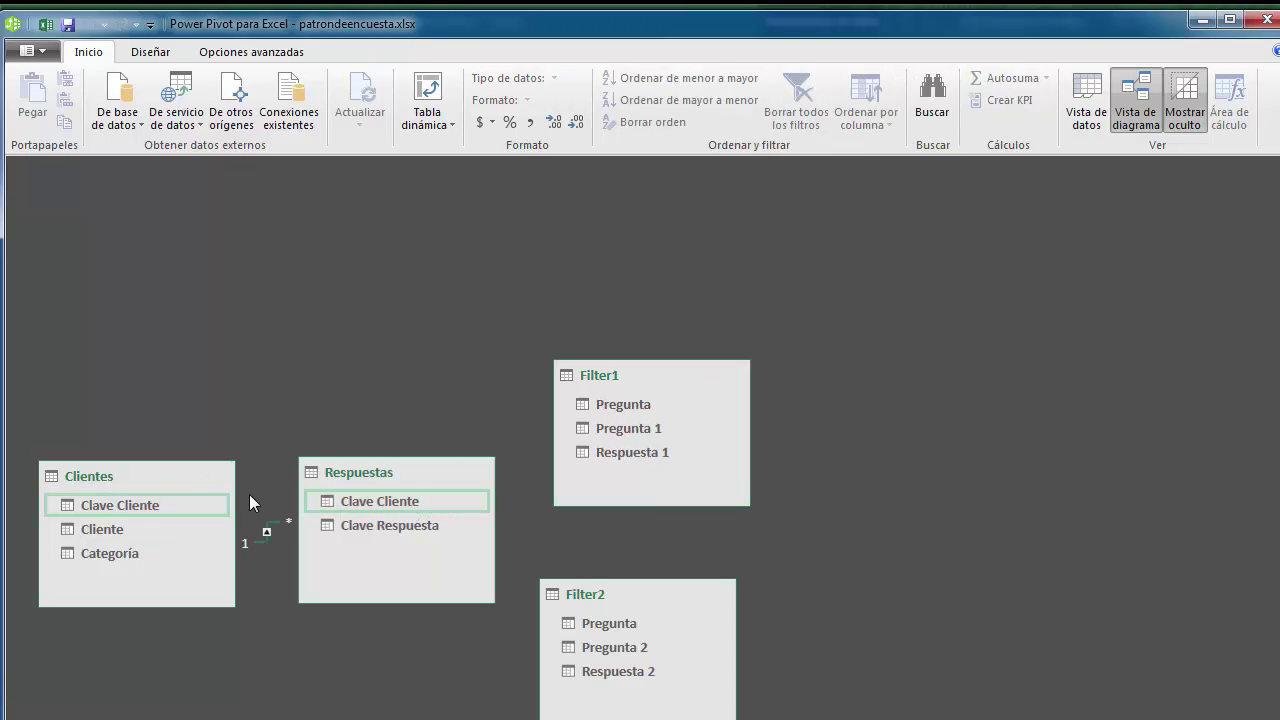
{"action": "left_click_drag", "start_coordinate": [396, 525], "coordinate": [630, 405]}
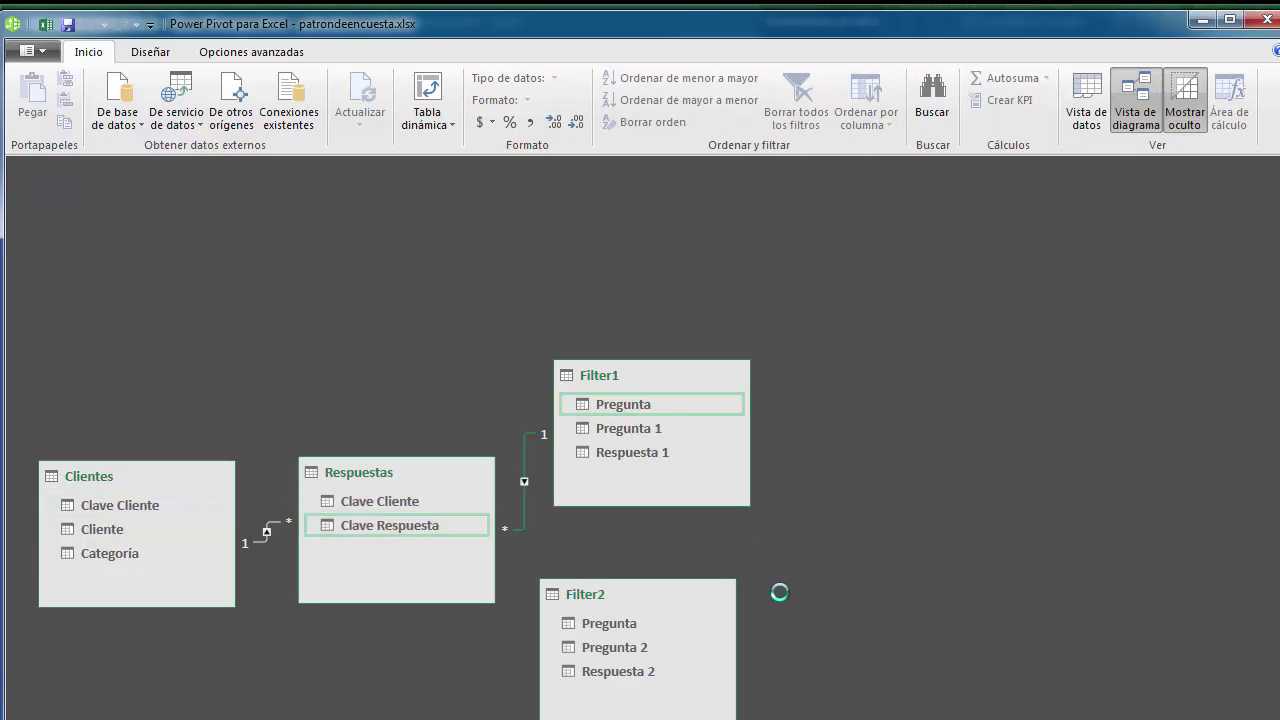
{"action": "double_click", "coordinate": [524, 463]}
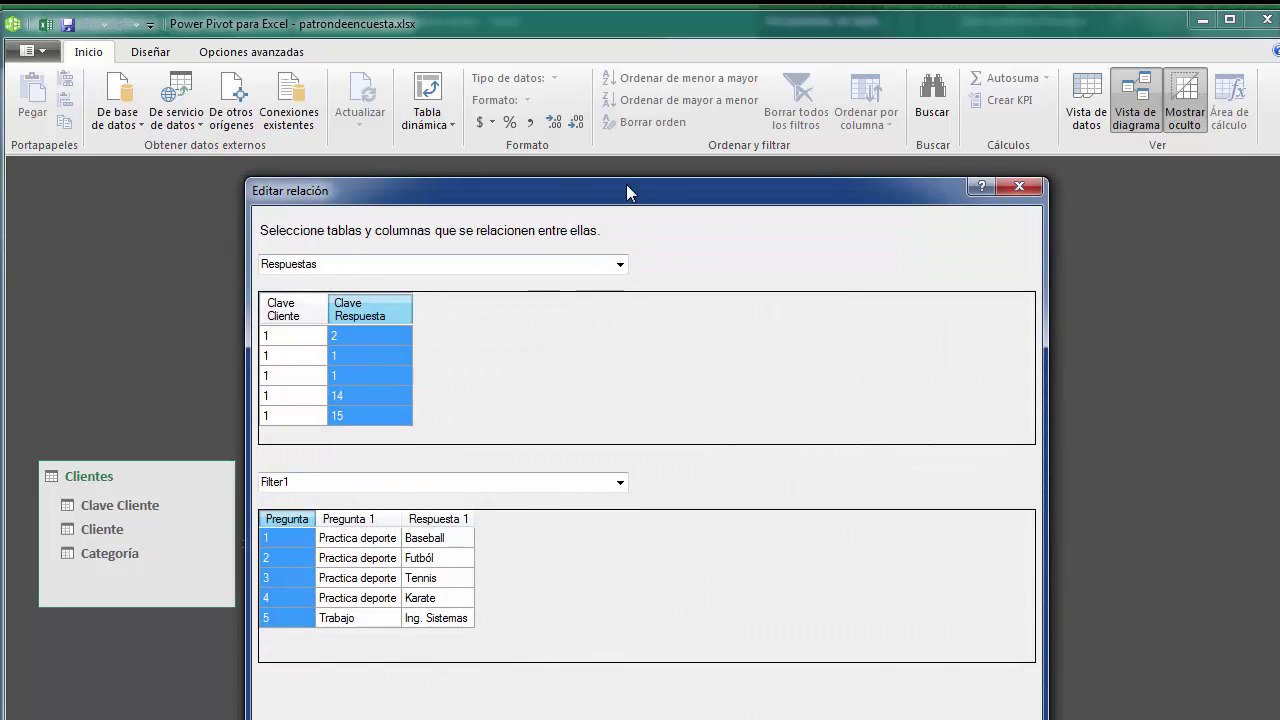
{"action": "left_click_drag", "start_coordinate": [700, 181], "coordinate": [1118, 220]}
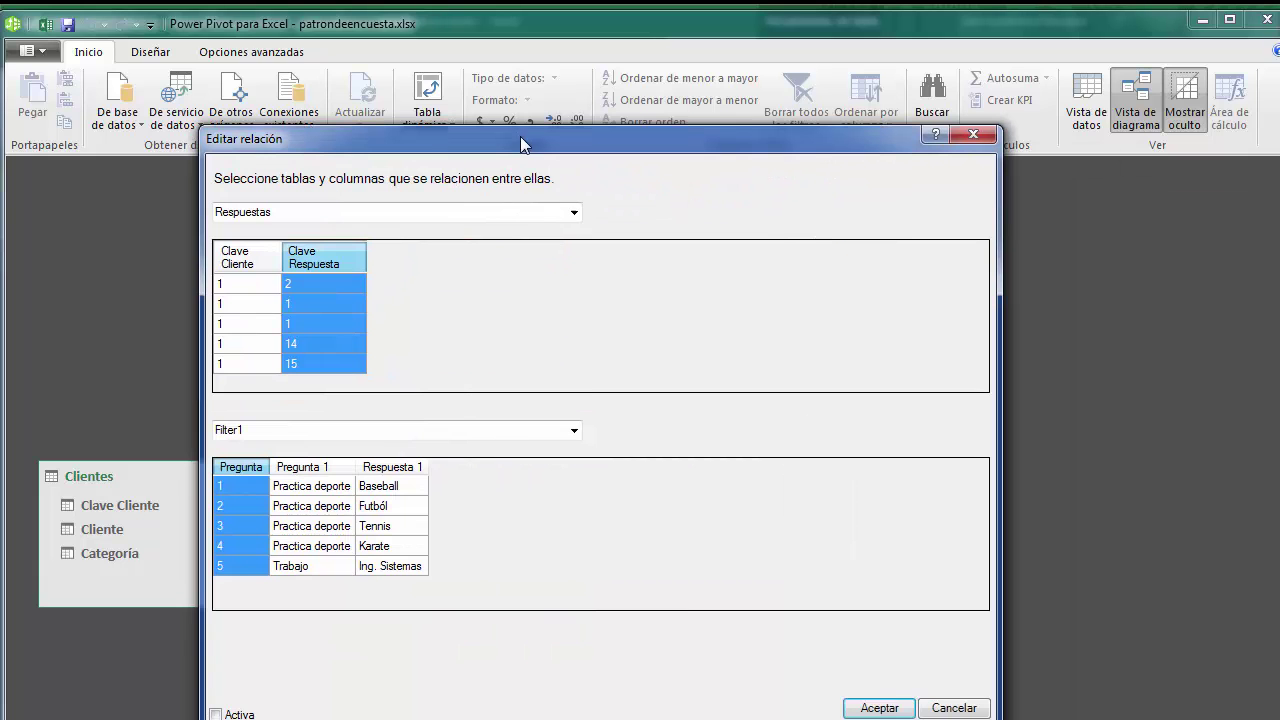
{"action": "left_click_drag", "start_coordinate": [985, 229], "coordinate": [522, 138]}
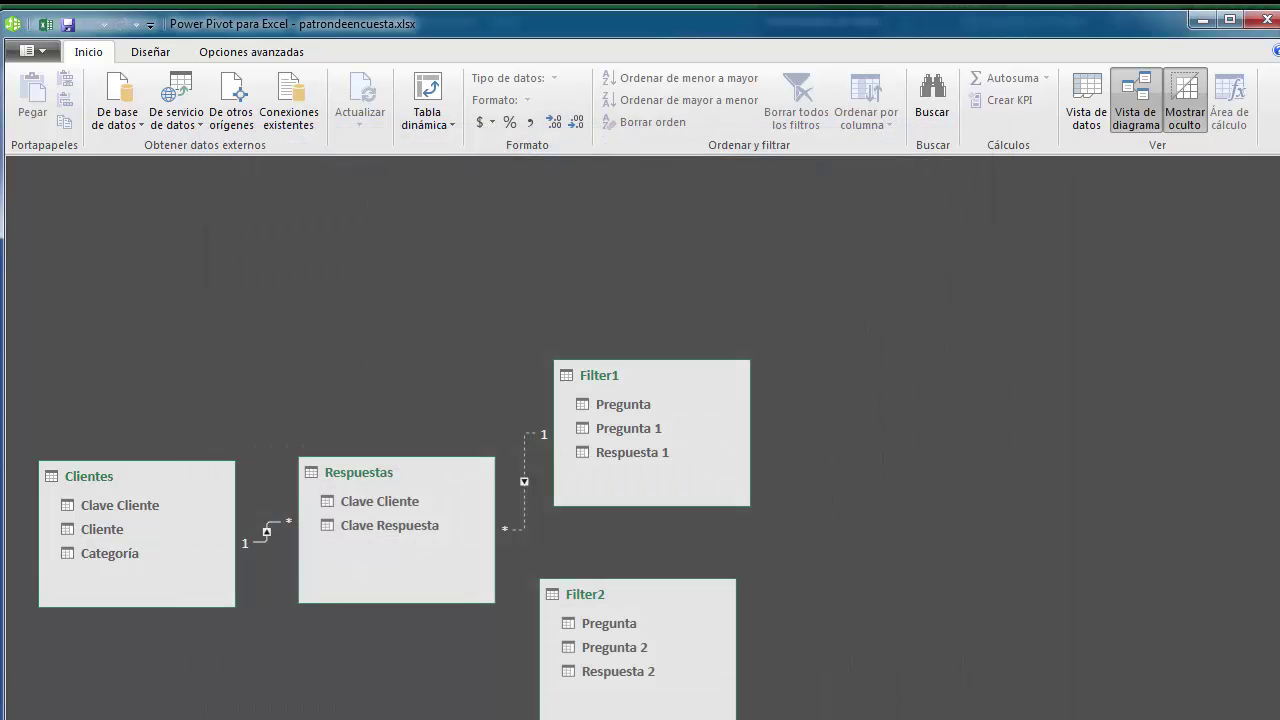
{"action": "left_click_drag", "start_coordinate": [366, 505], "coordinate": [582, 618]}
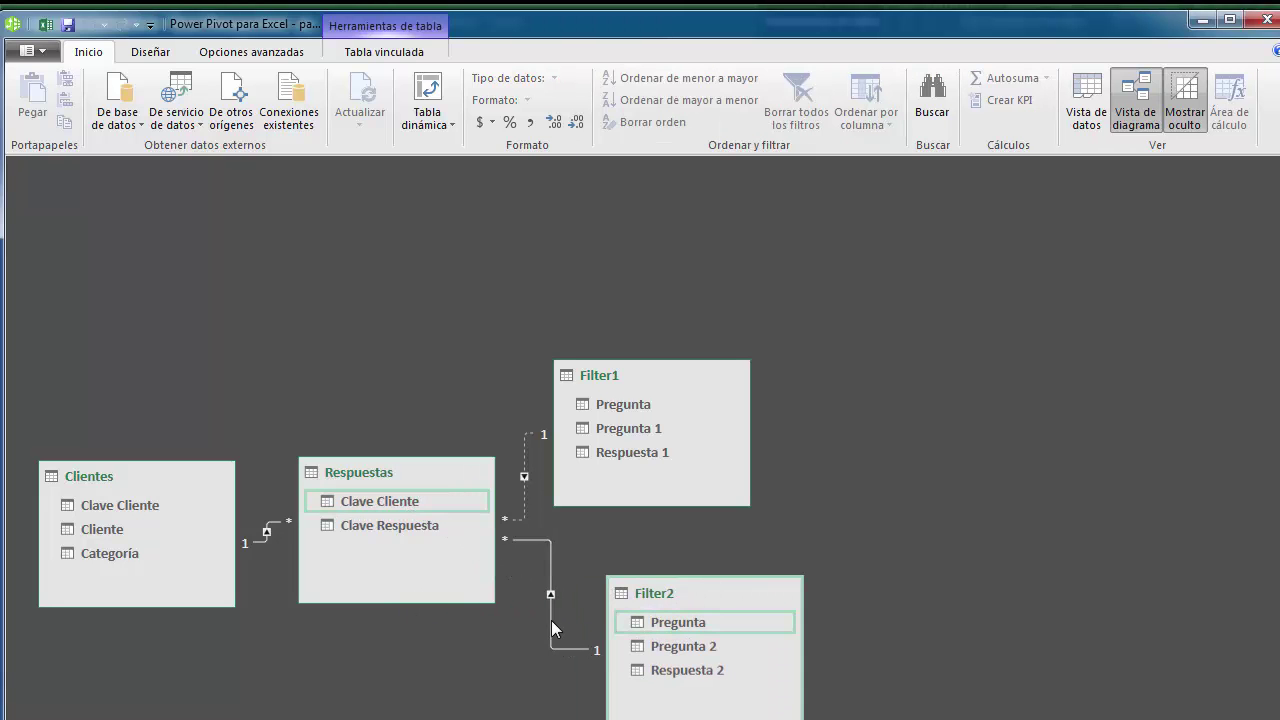
- Review the Filter2 and Filter1 relationships and shift Filter1 to the right
{"action": "double_click", "coordinate": [549, 620]}
{"action": "key", "text": "Return"}
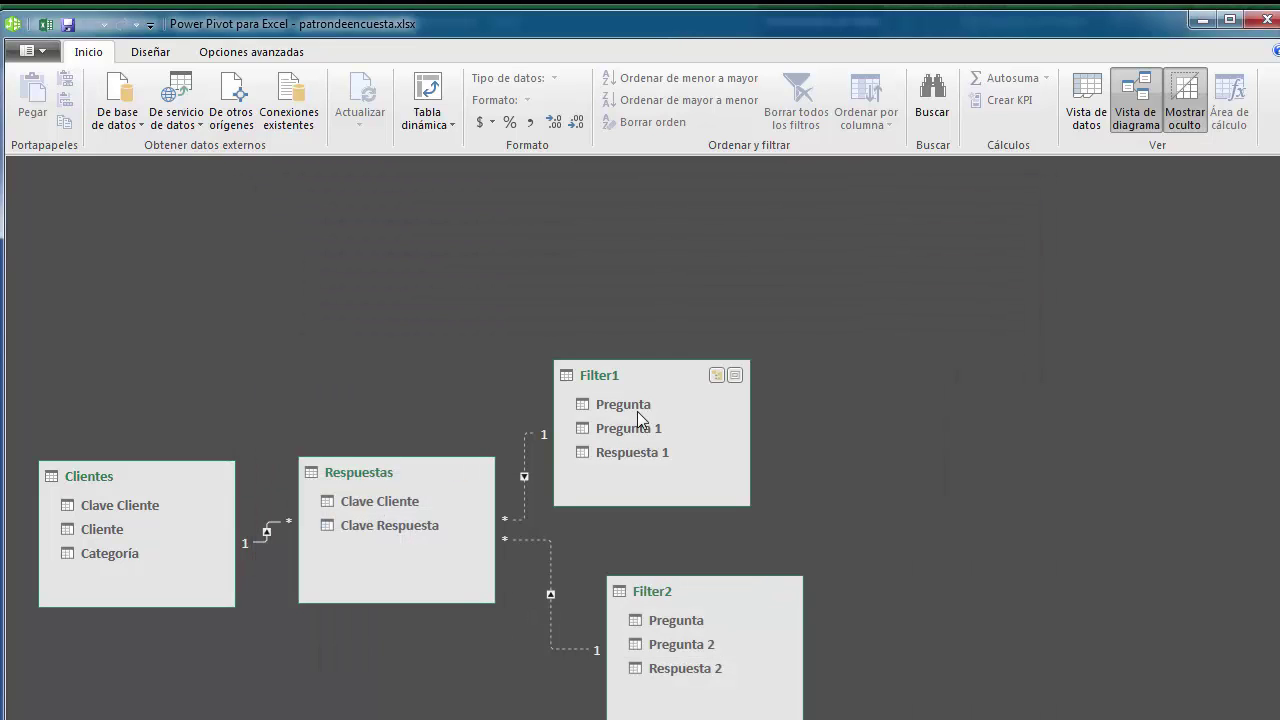
{"action": "left_click_drag", "start_coordinate": [703, 362], "coordinate": [710, 362]}
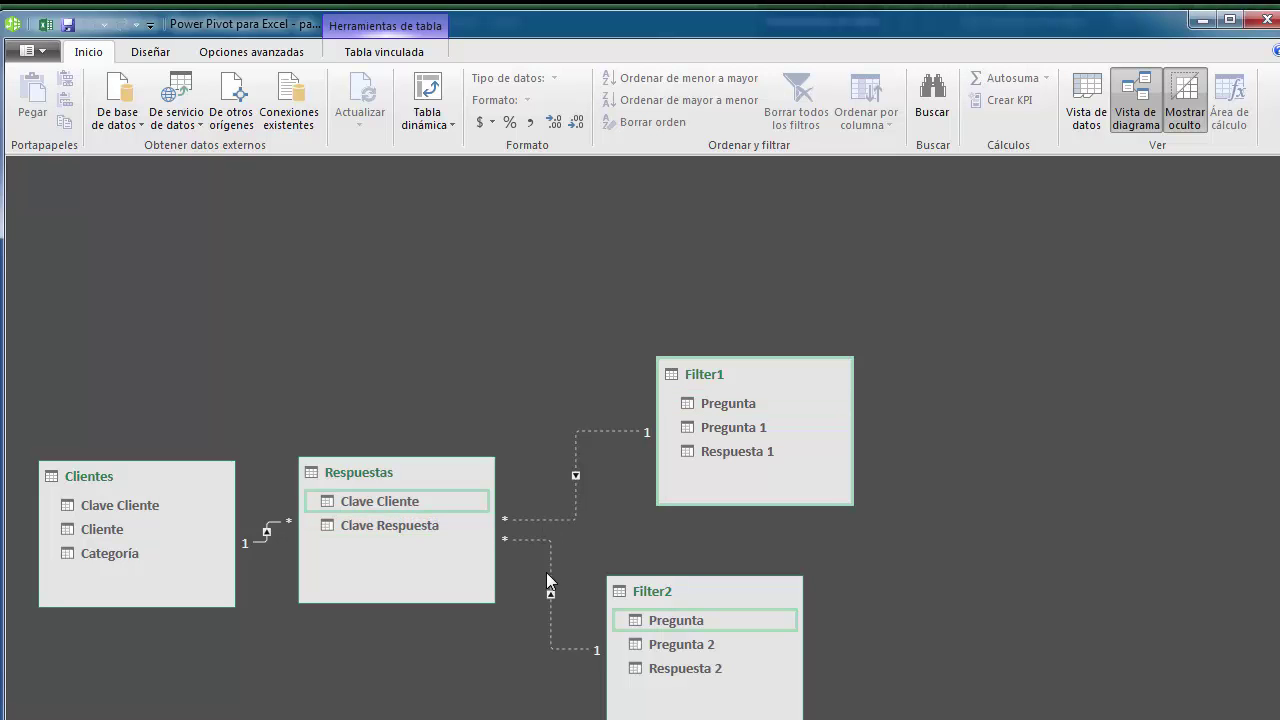
{"action": "double_click", "coordinate": [554, 523]}
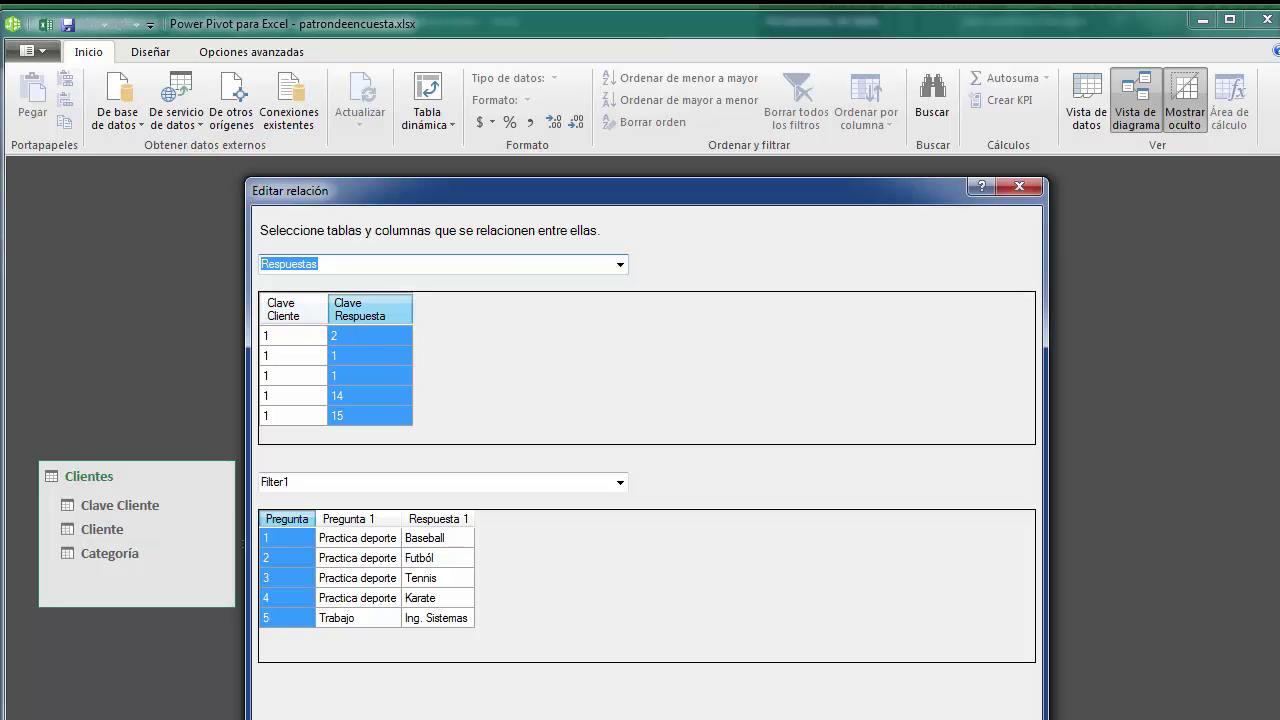
{"action": "key", "text": "Return"}
- Base the Respuestas–Filter2 relationship on Clave Respuesta and move Filter2 right
{"action": "double_click", "coordinate": [556, 636]}
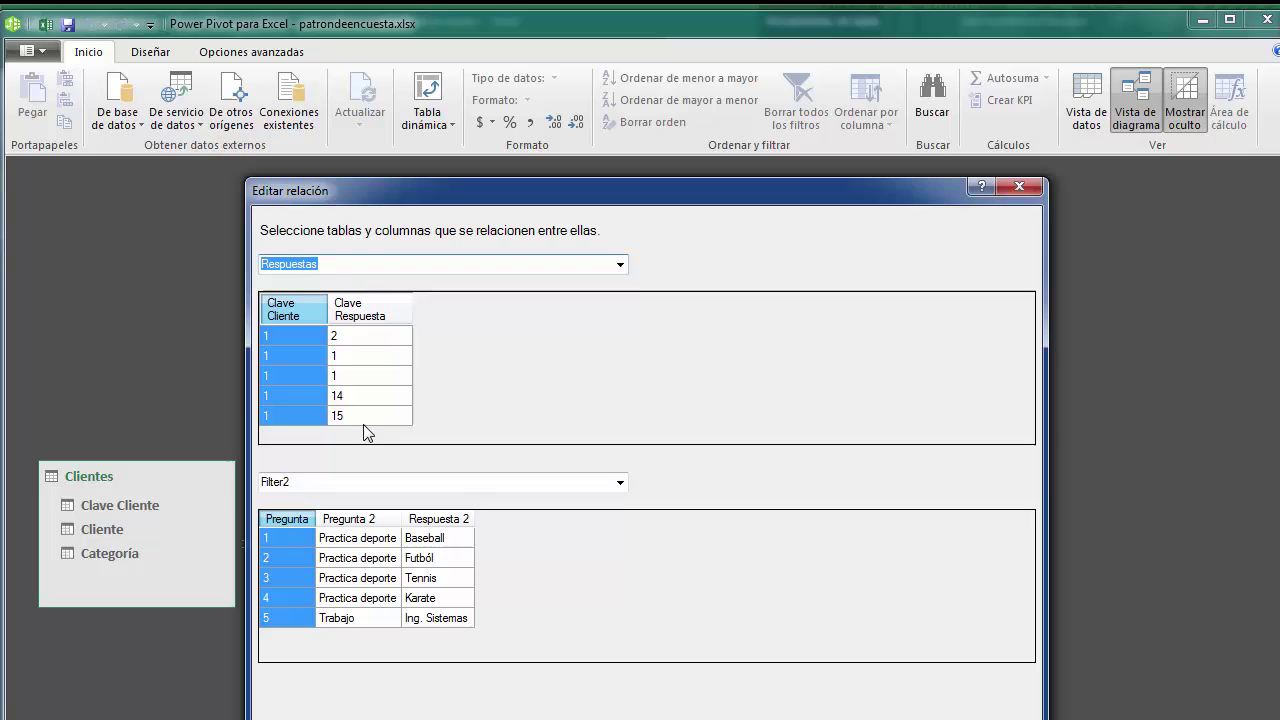
{"action": "left_click", "coordinate": [369, 310]}
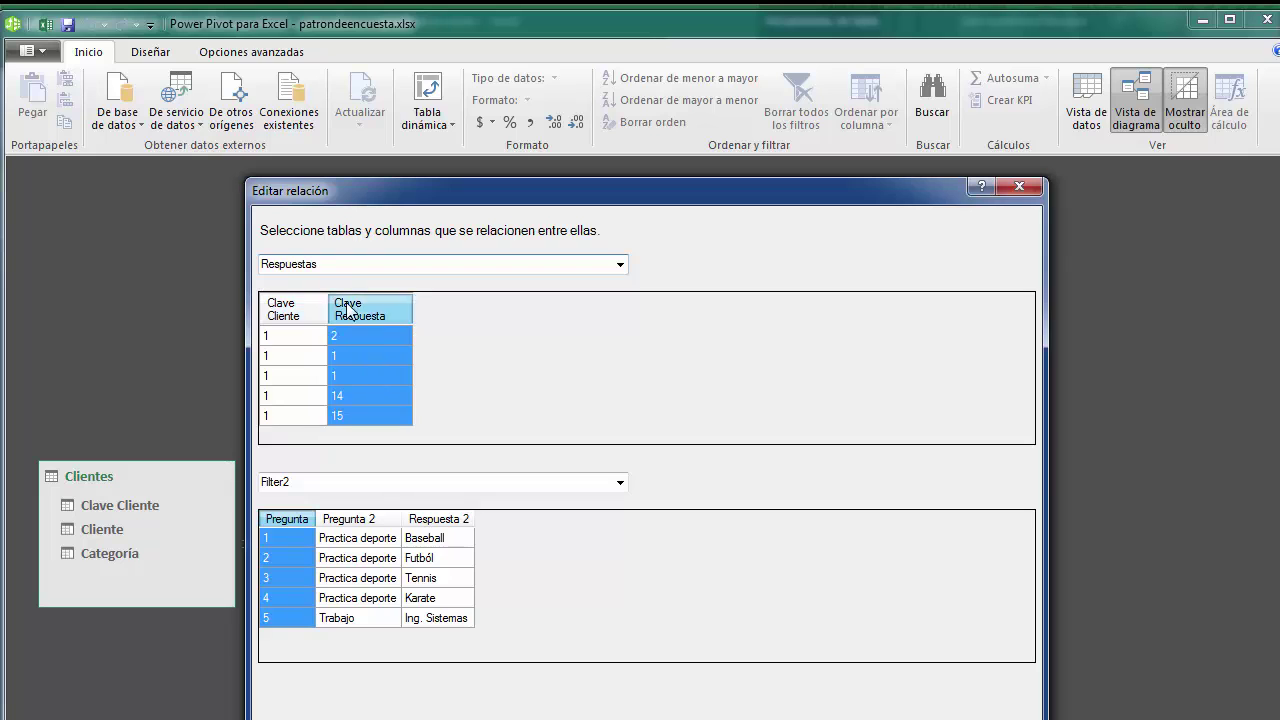
{"action": "key", "text": "Return"}
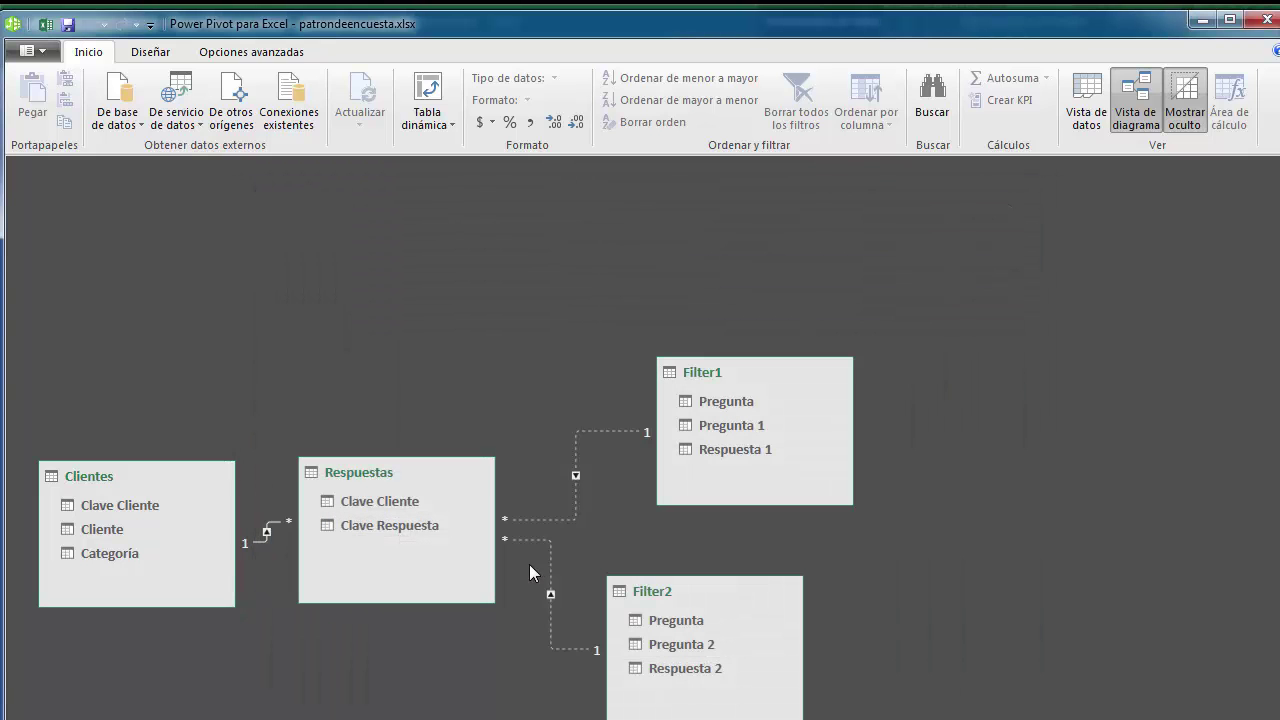
{"action": "left_click_drag", "start_coordinate": [674, 593], "coordinate": [736, 585]}
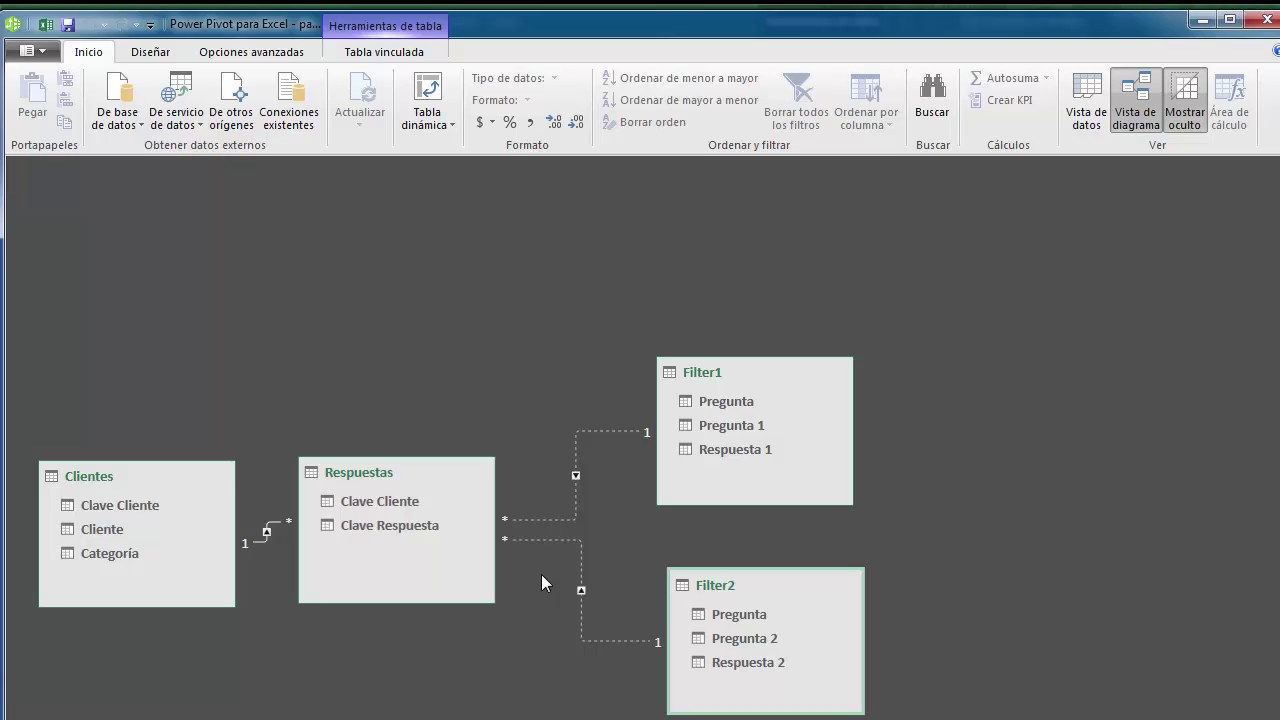
- Return to the Medidas sheet and start a new measure, placing its dialog beside the DAX example
{"action": "left_click", "coordinate": [1201, 27]}
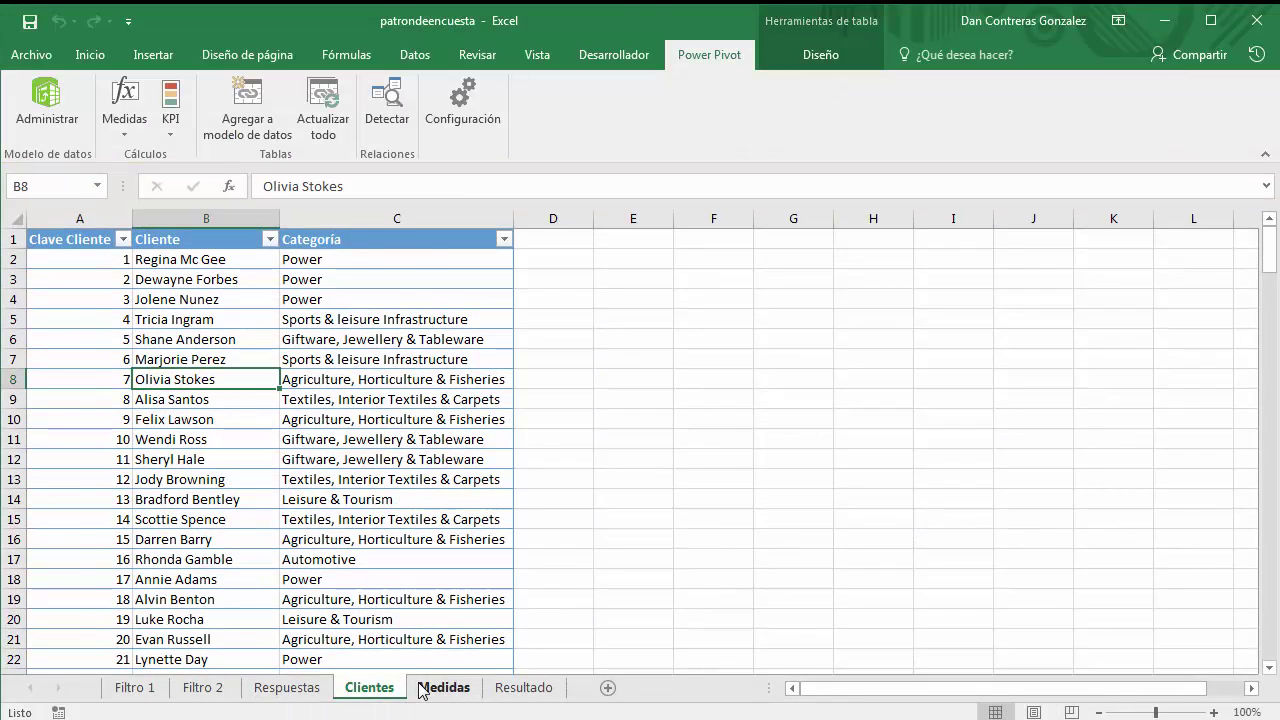
{"action": "left_click", "coordinate": [442, 687]}
{"action": "left_click", "coordinate": [796, 476]}
{"action": "scroll", "coordinate": [800, 482], "scroll_direction": "down", "scroll_amount": 2}
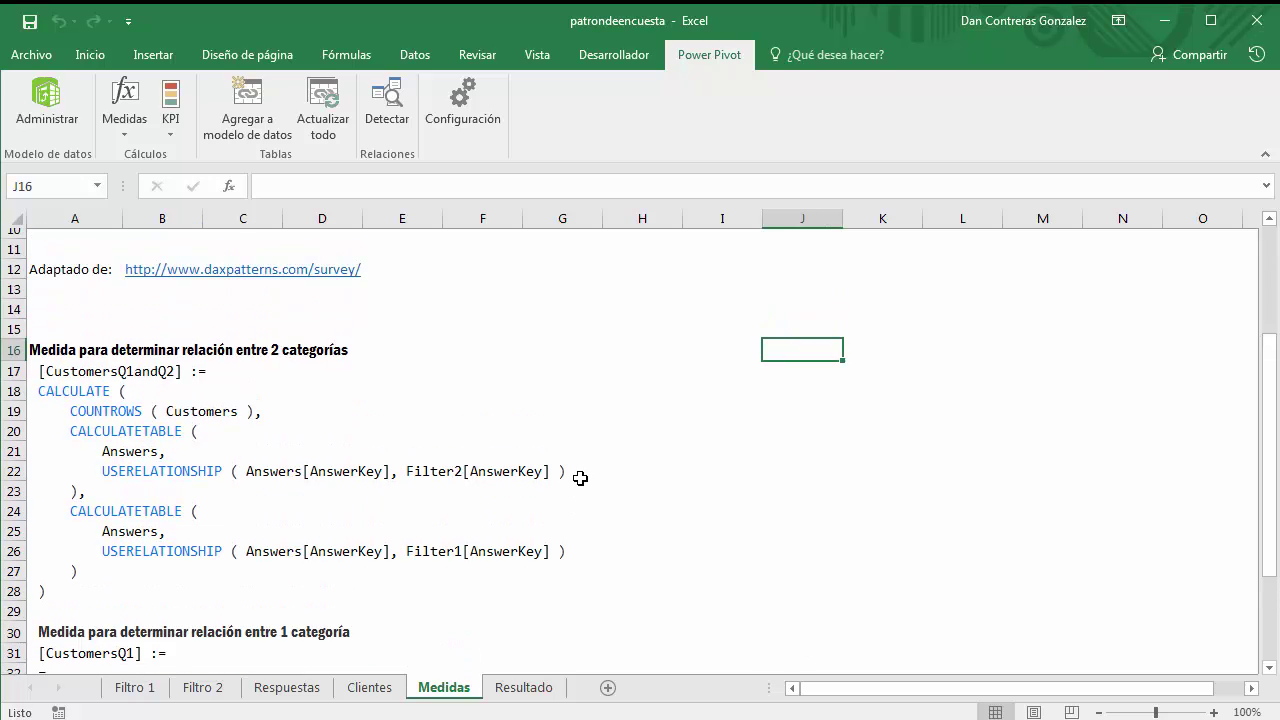
{"action": "left_click", "coordinate": [124, 125]}
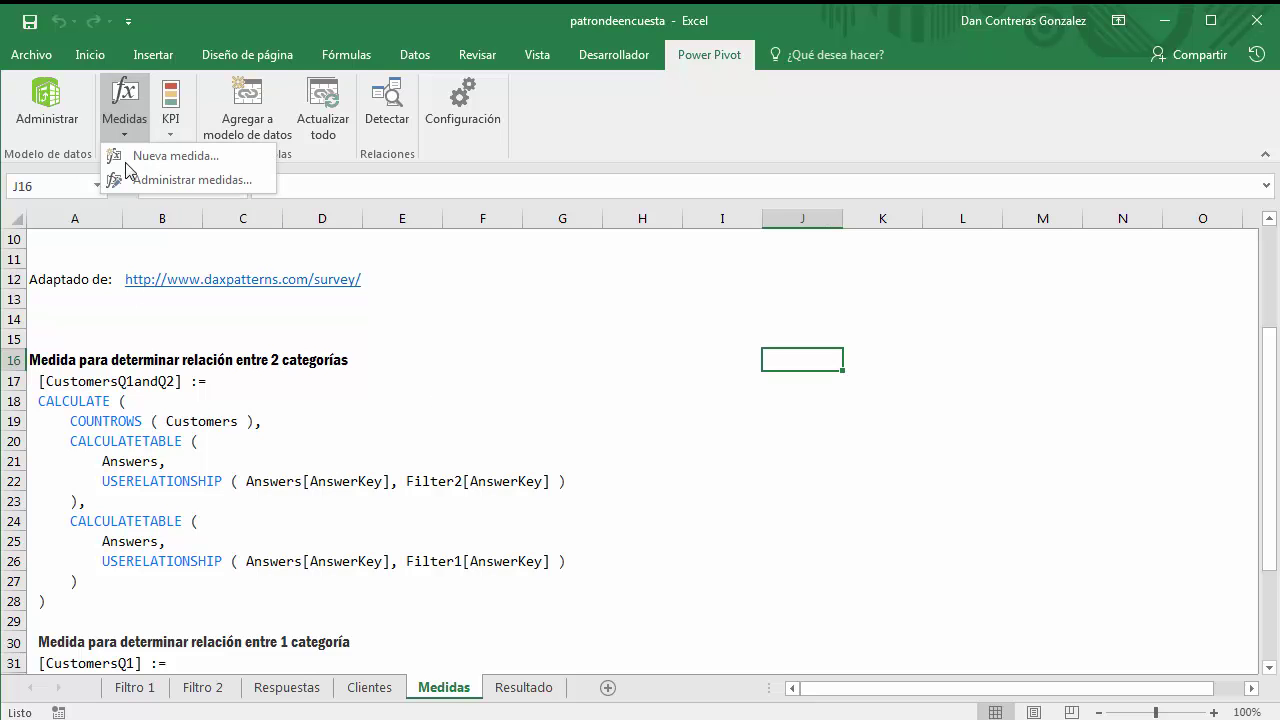
{"action": "left_click", "coordinate": [125, 160]}
{"action": "left_click_drag", "start_coordinate": [407, 163], "coordinate": [722, 185]}
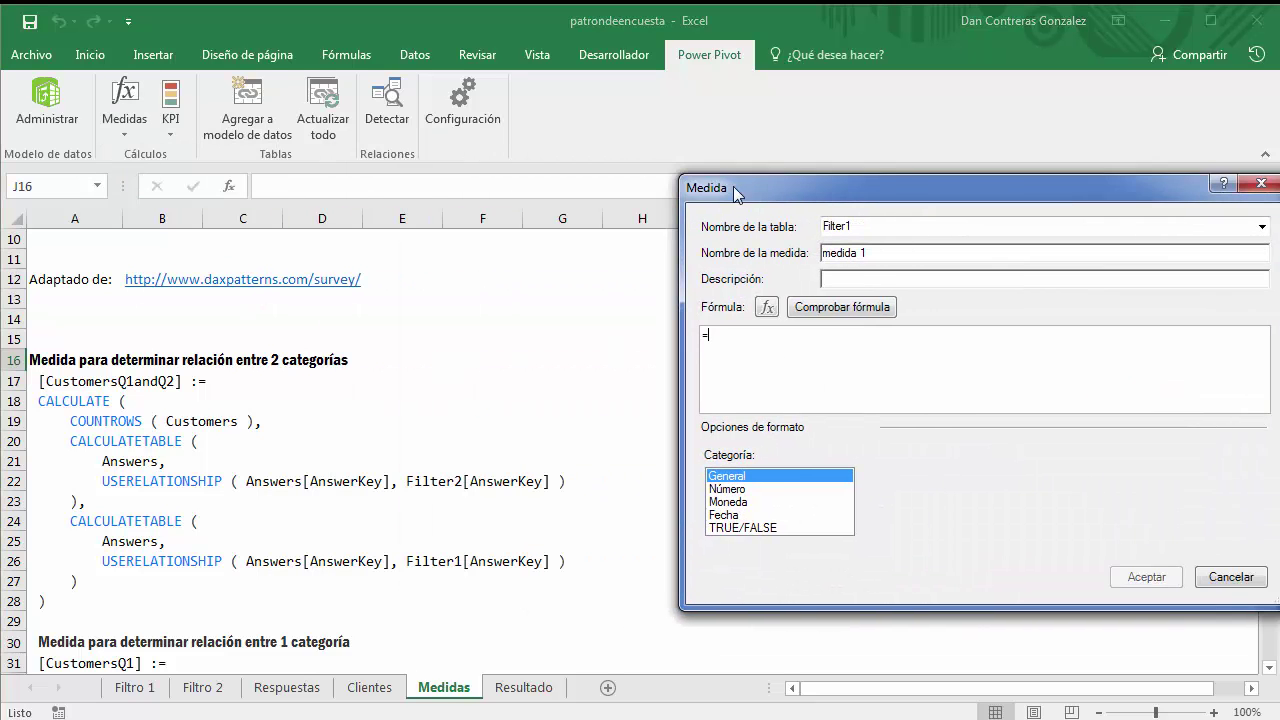
- Name the new measure Clientes Q1 y Q2 and store it in the Clientes table
{"action": "left_click", "coordinate": [1241, 222]}
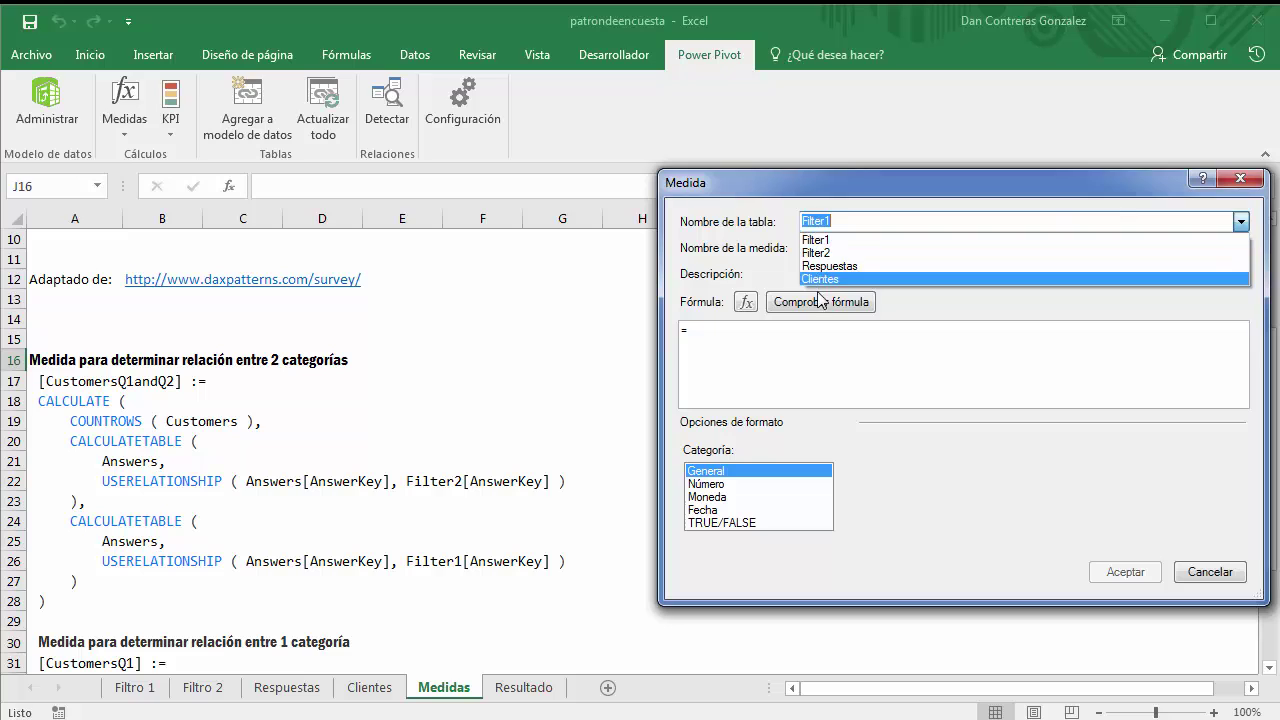
{"action": "left_click", "coordinate": [880, 266]}
{"action": "key", "text": "Tab"}
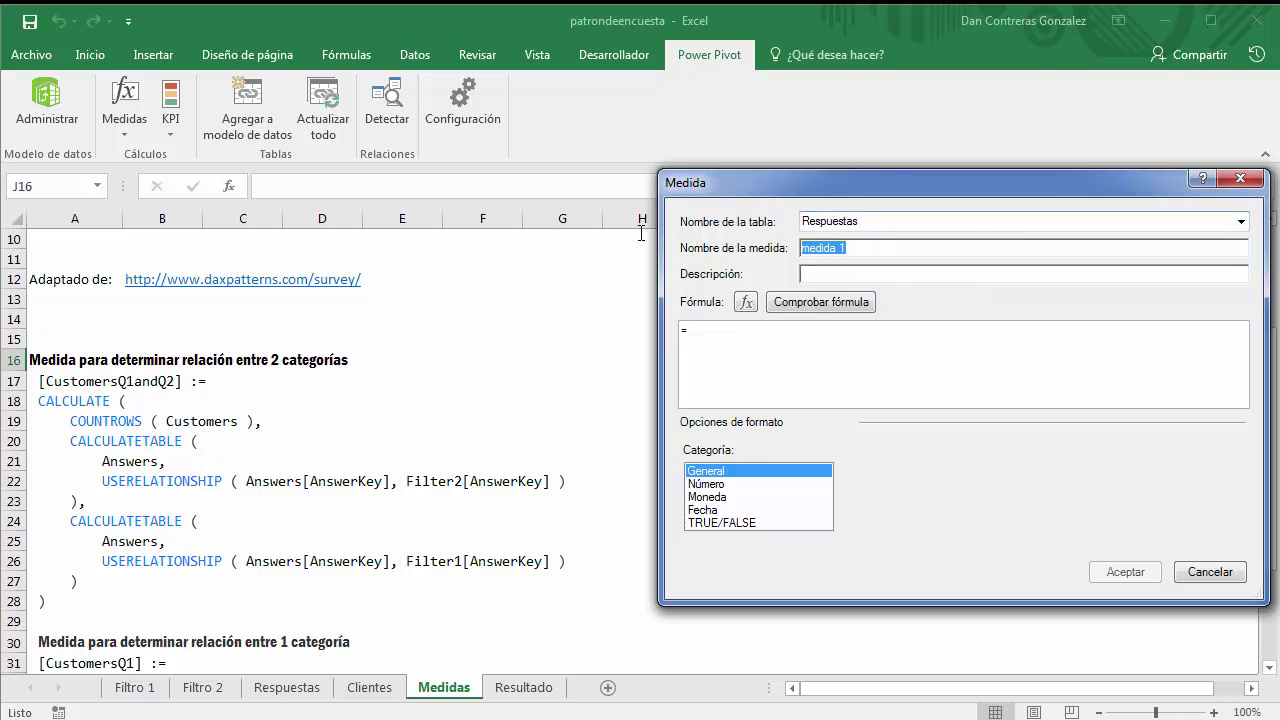
{"action": "type", "text": "medida"}
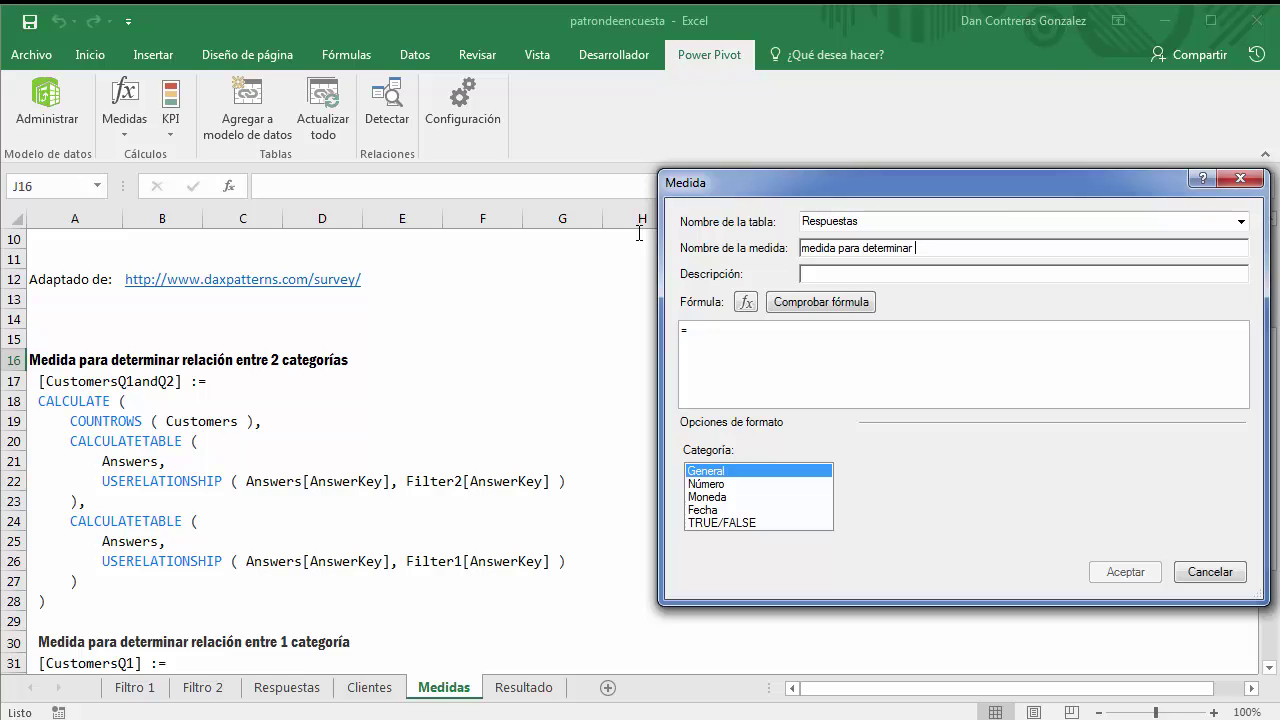
{"action": "key", "text": "BackSpace"}
{"action": "key", "text": "BackSpace"}
{"action": "key", "text": "BackSpace"}
{"action": "key", "text": "BackSpace"}
{"action": "key", "text": "BackSpace"}
{"action": "key", "text": "BackSpace"}
{"action": "type", "text": "y QA1"}
{"action": "left_click", "coordinate": [1241, 221]}
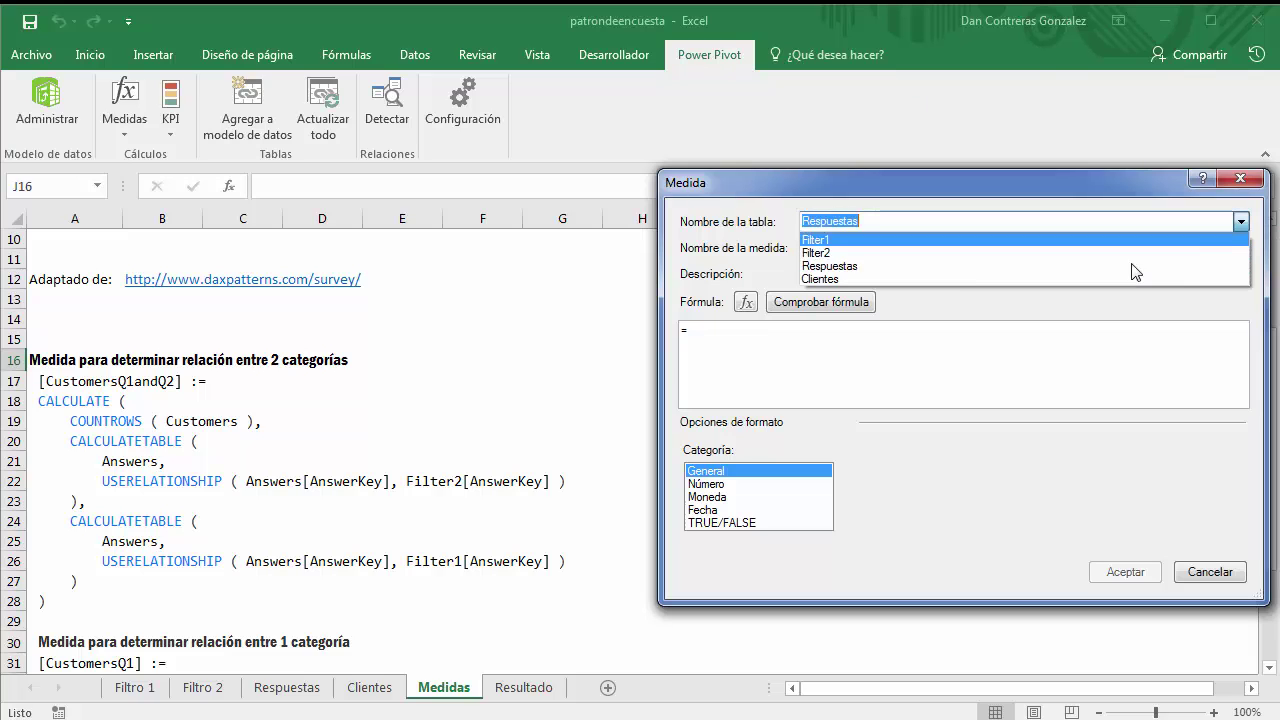
{"action": "left_click", "coordinate": [957, 279]}
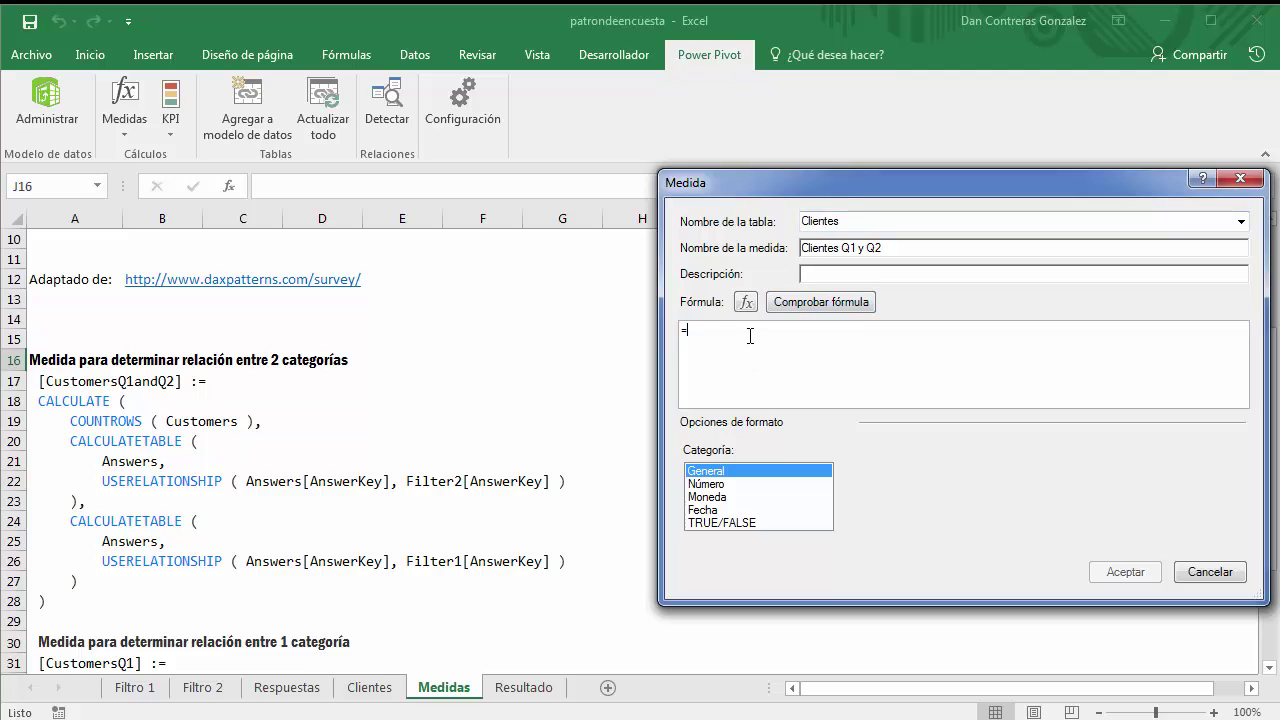
- Begin the formula as CALCULATE(COUNTROWS(Clientes), using autocomplete
{"action": "type", "text": "CALC"}
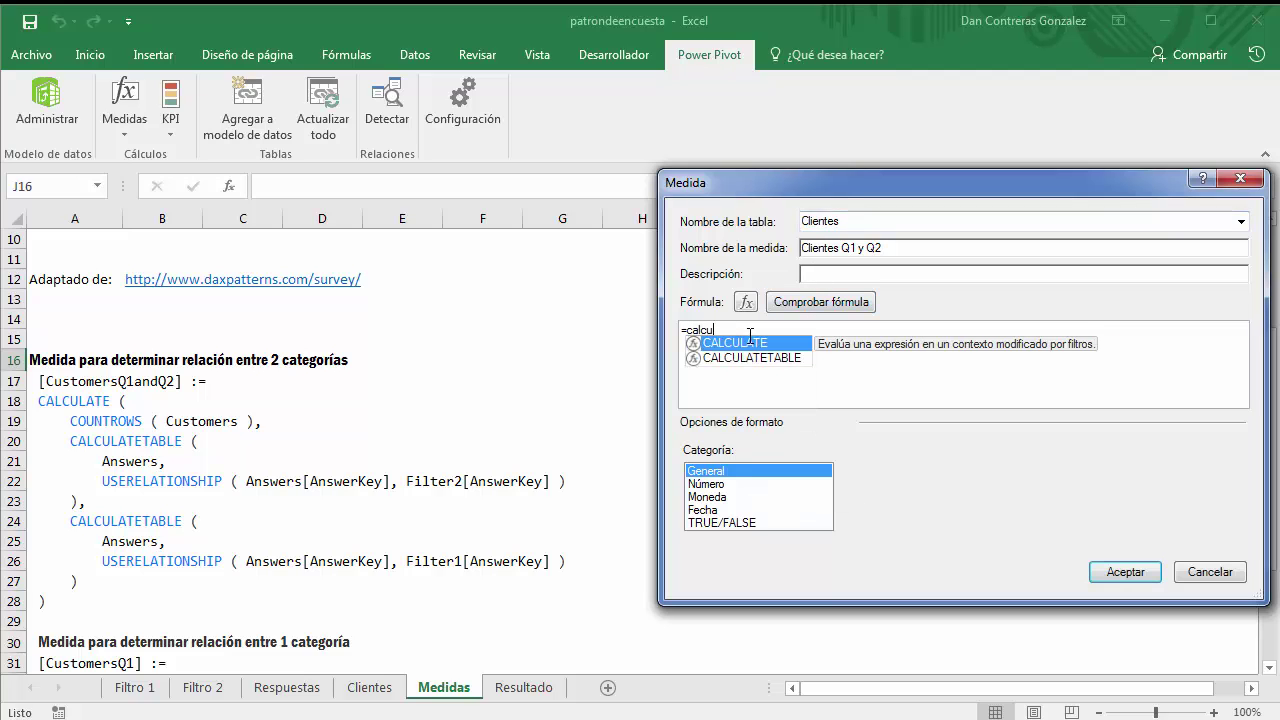
{"action": "type", "text": "ULATE("}
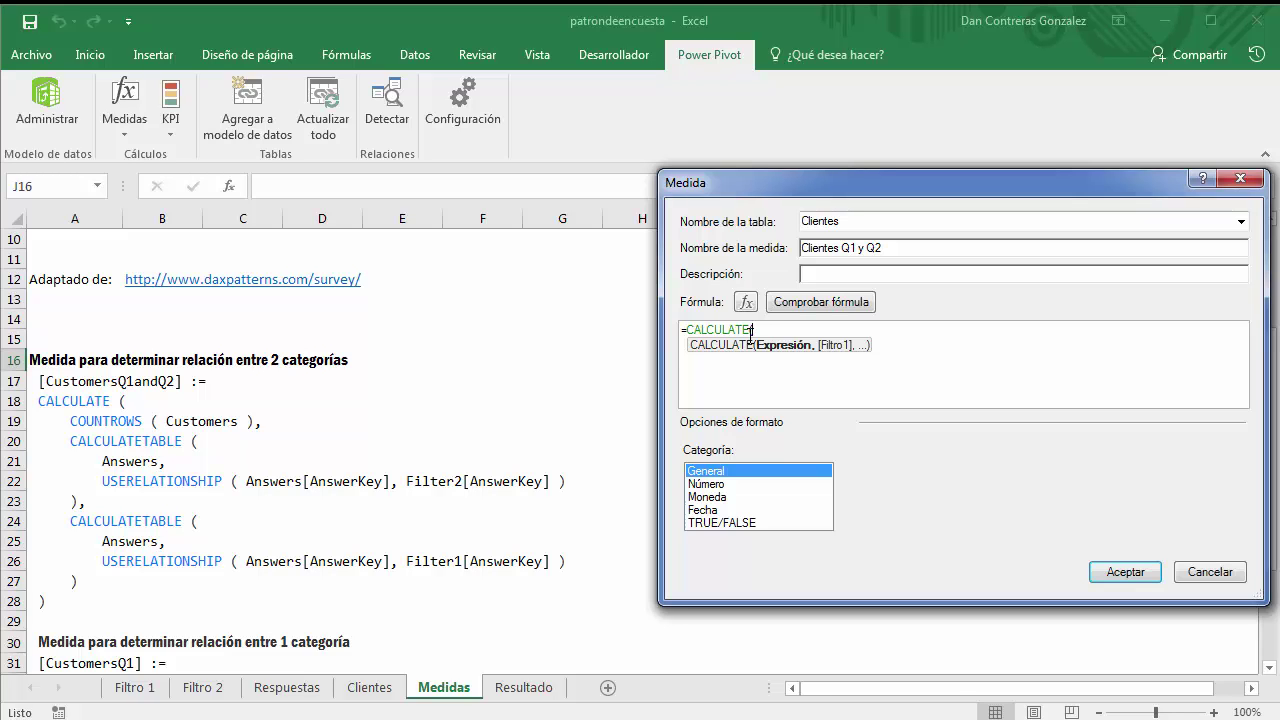
{"action": "type", "text": "cou"}
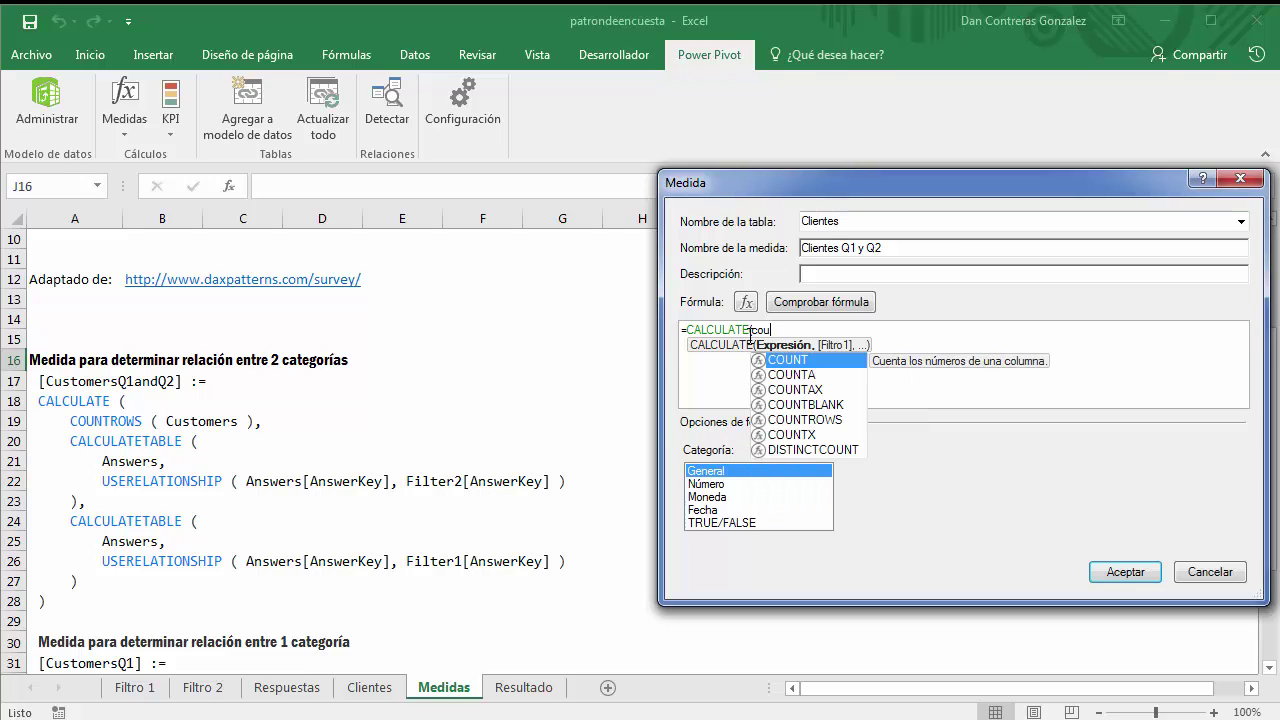
{"action": "key", "text": "Down"}
{"action": "key", "text": "Down"}
{"action": "key", "text": "Down"}
{"action": "key", "text": "Down"}
{"action": "key", "text": "Tab"}
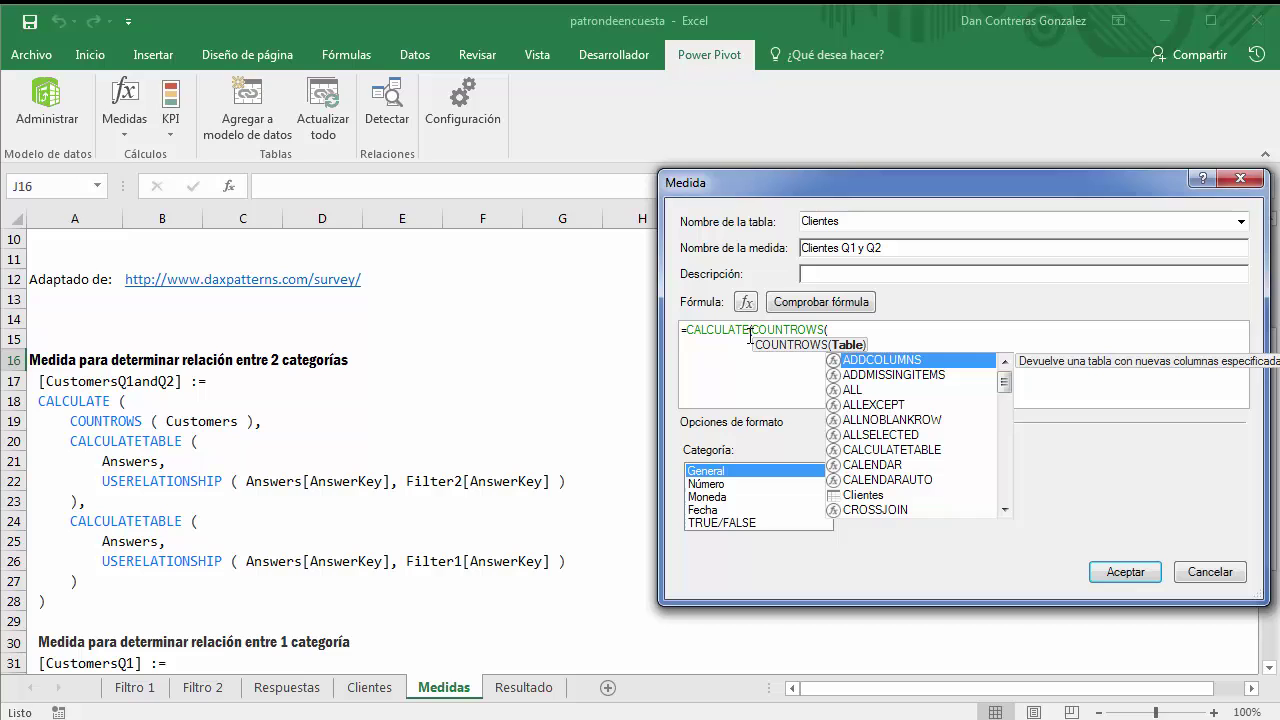
{"action": "double_click", "coordinate": [876, 496]}
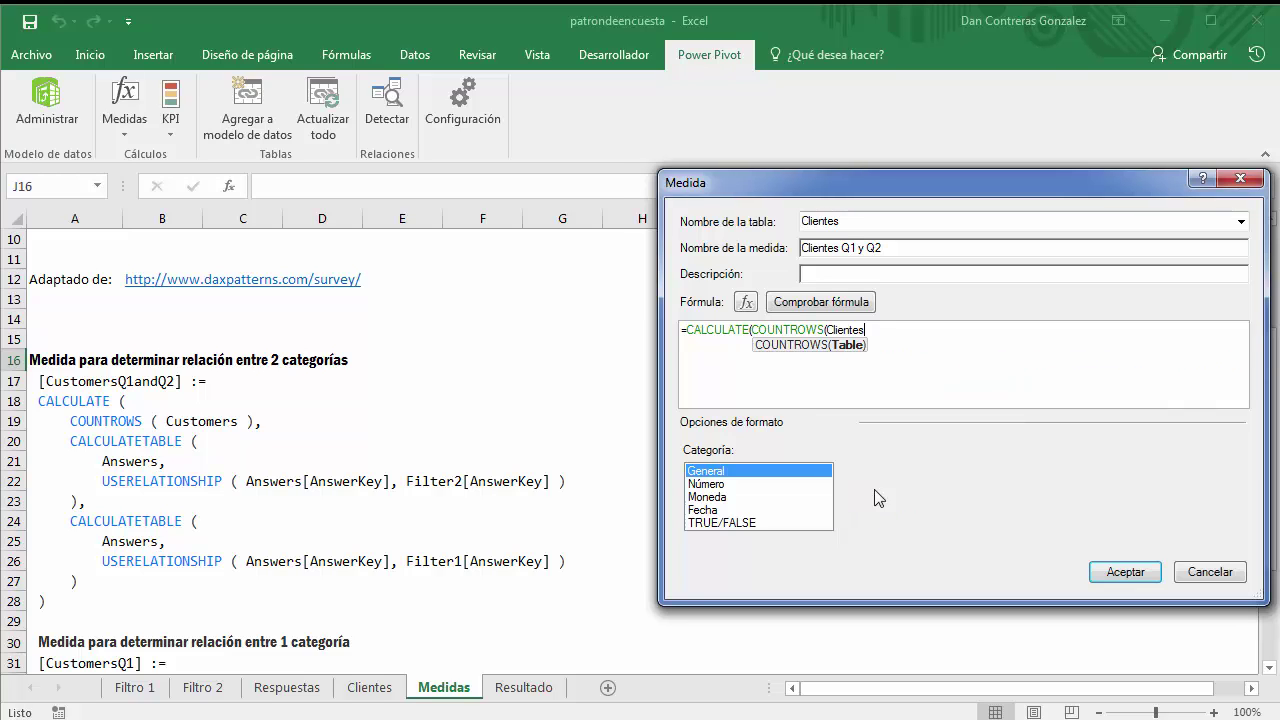
{"action": "type", "text": ")"}
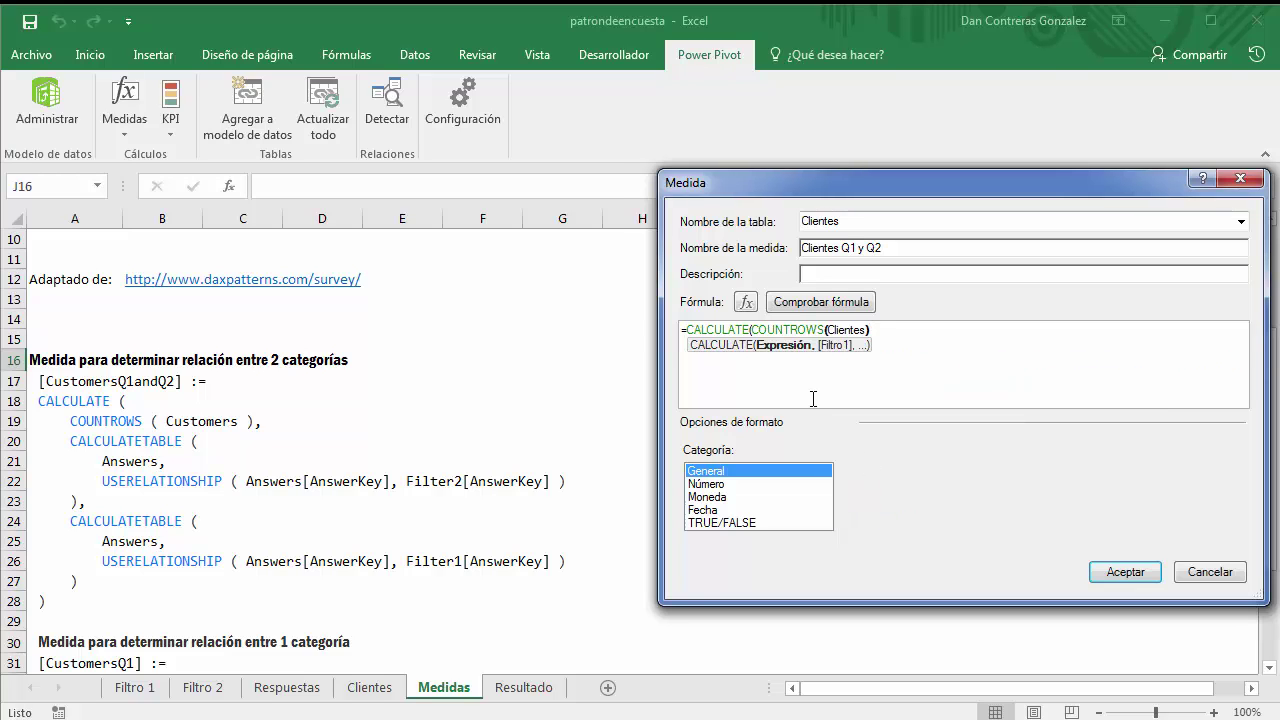
{"action": "type", "text": ","}
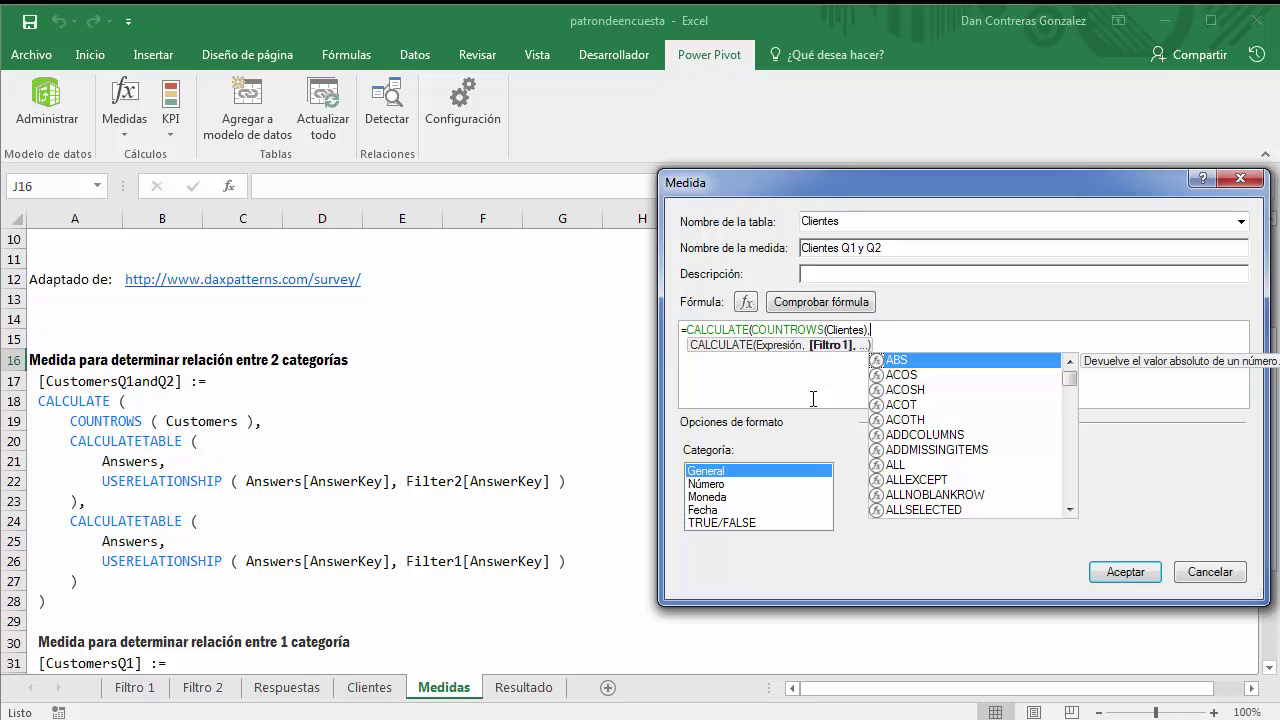
- Add a CALCULATETABLE with the Respuestas table as its first argument
{"action": "type", "text": "cal"}
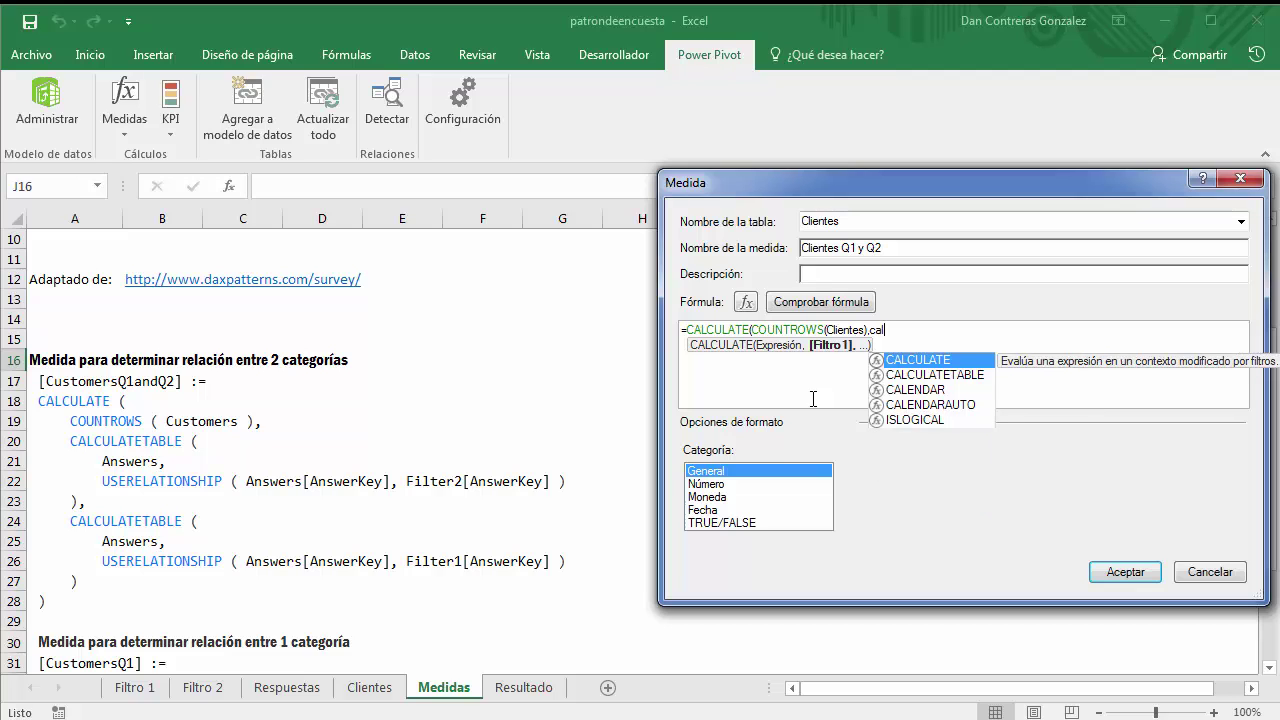
{"action": "key", "text": "Down"}
{"action": "key", "text": "Tab"}
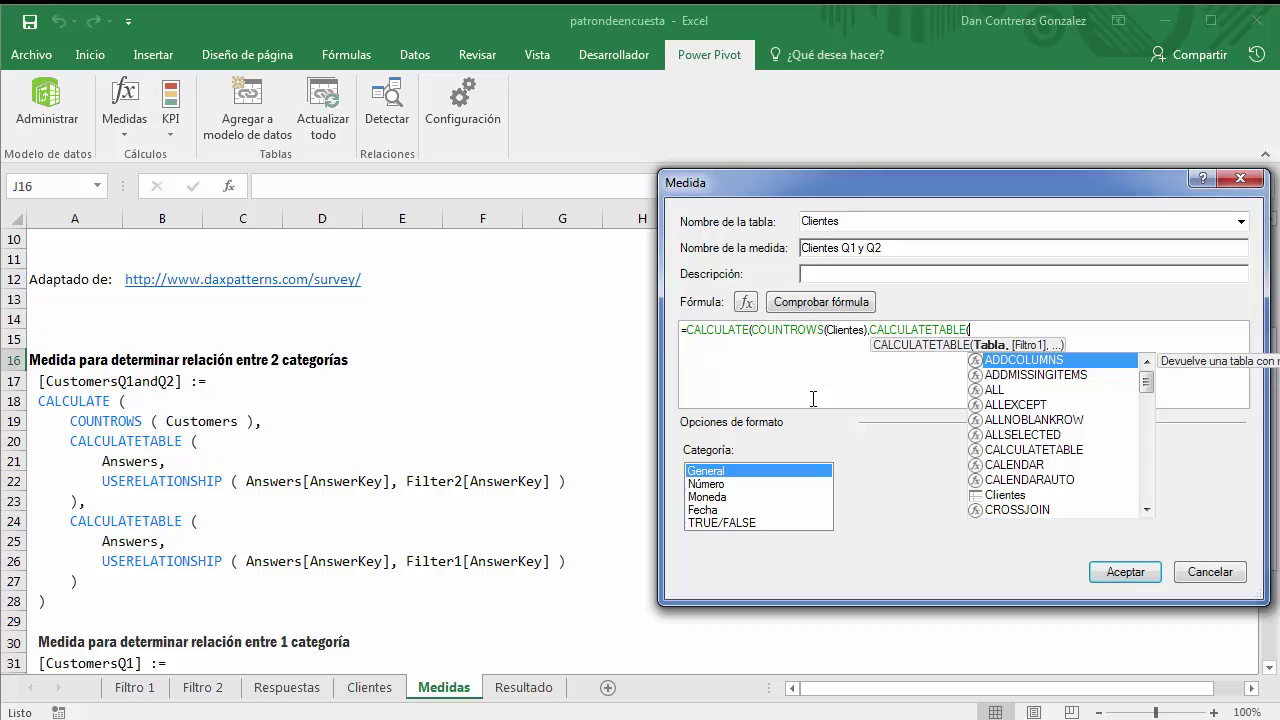
{"action": "type", "text": "re"}
{"action": "key", "text": "Down"}
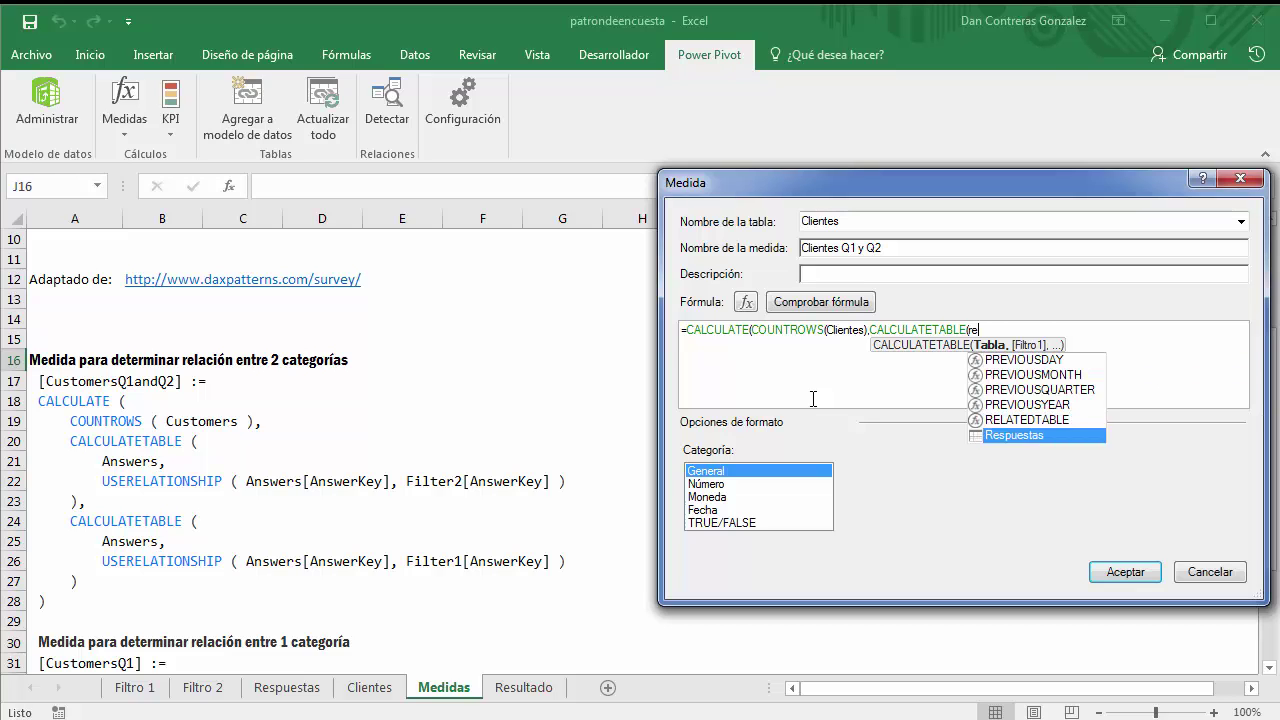
{"action": "key", "text": "Tab"}
- Add USERELATIONSHIP linking Respuestas[Clave Respuesta] to Filter2[Pregunta]
{"action": "type", "text": ","}
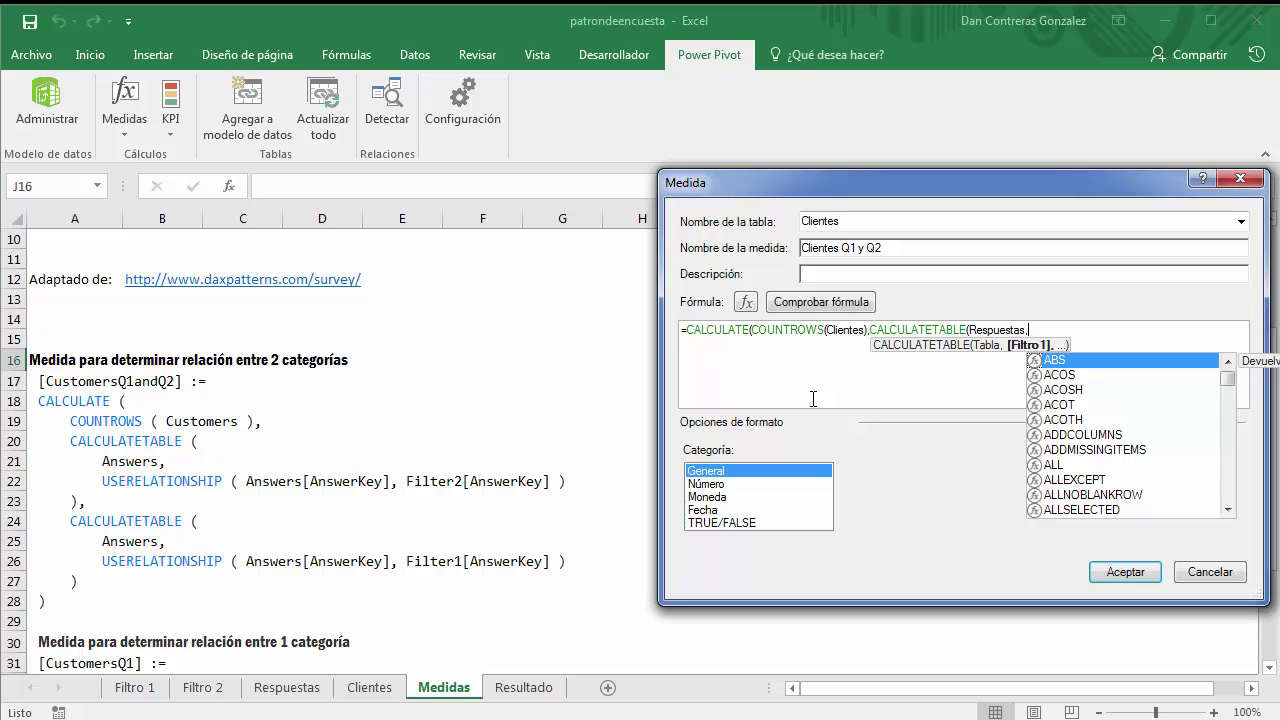
{"action": "type", "text": "us"}
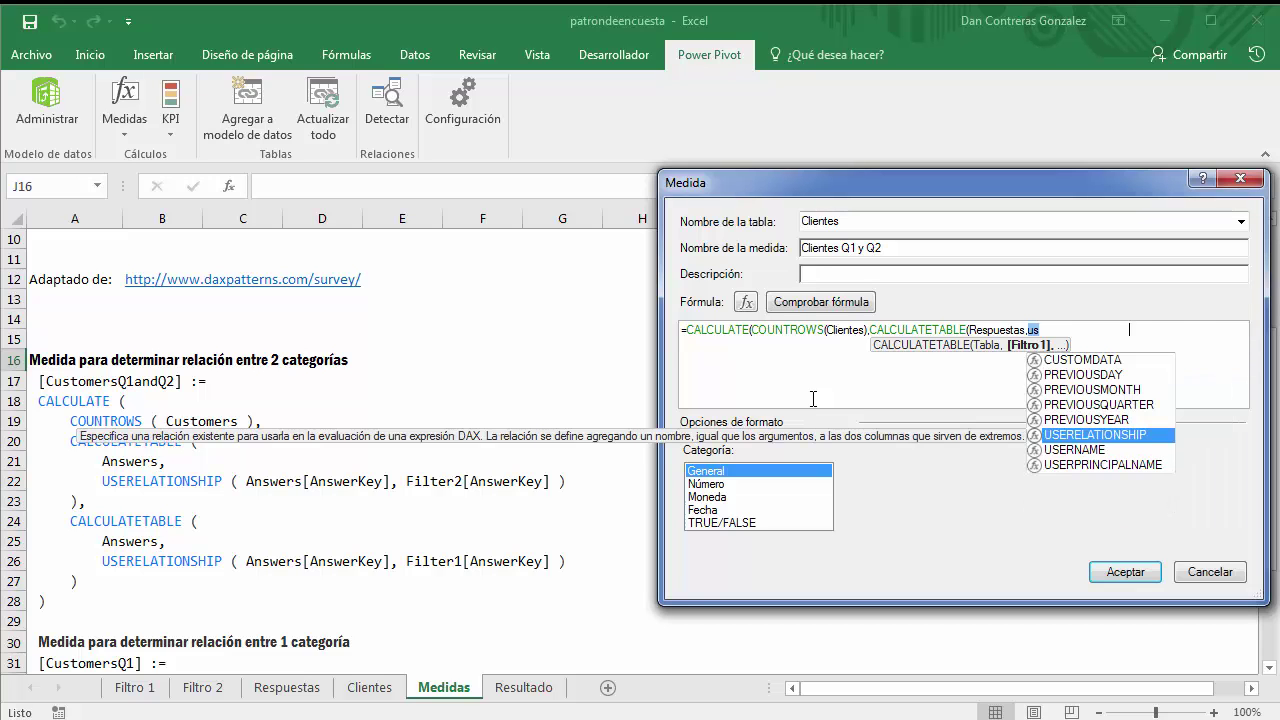
{"action": "key", "text": "Tab"}
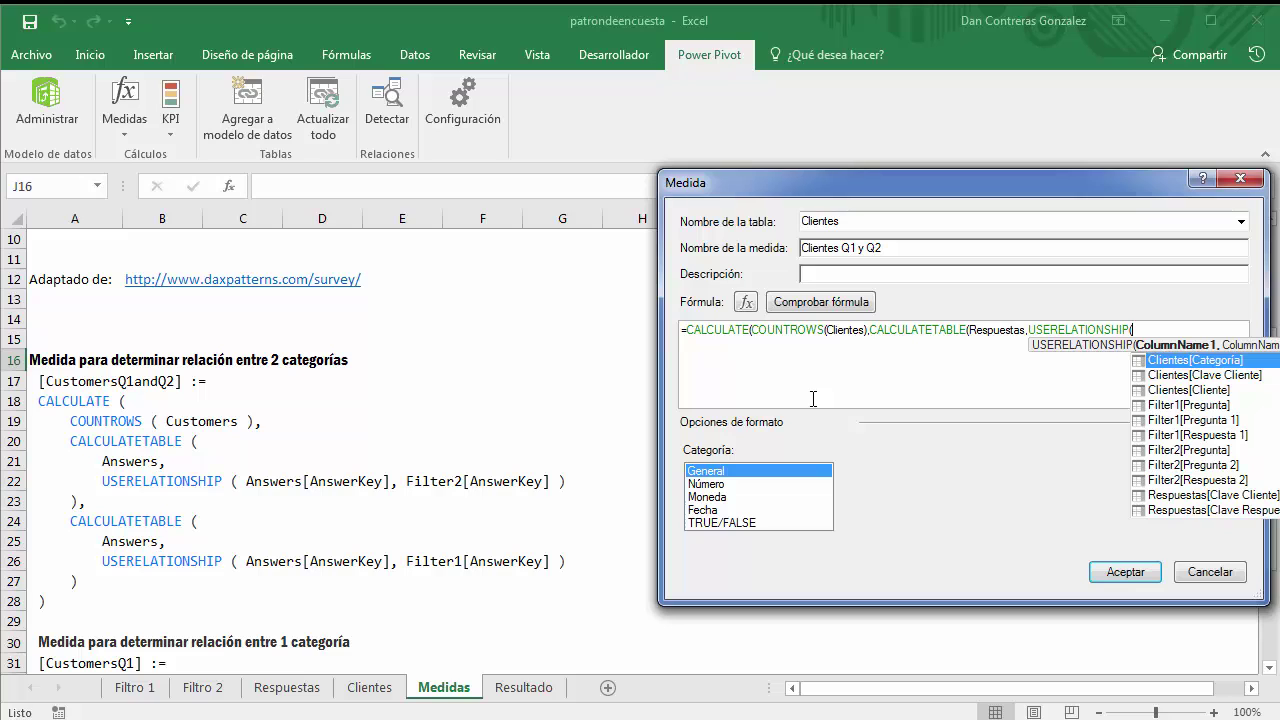
{"action": "type", "text": "re"}
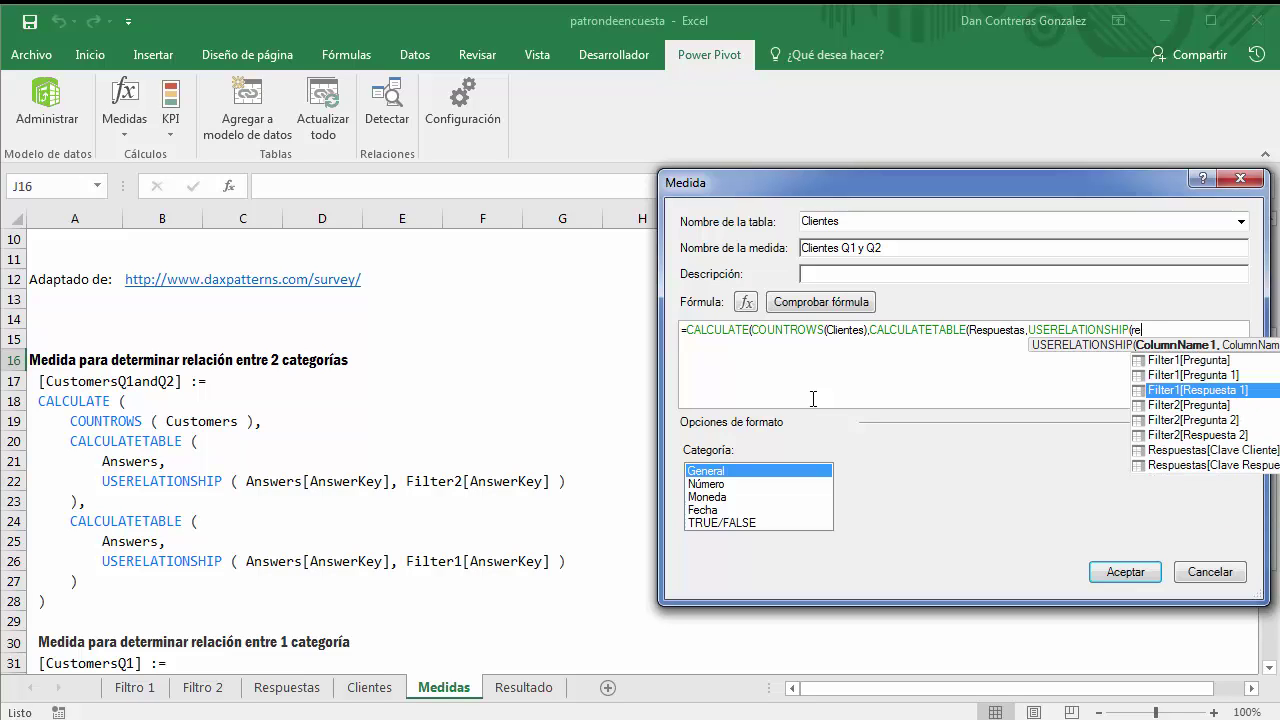
{"action": "type", "text": "s"}
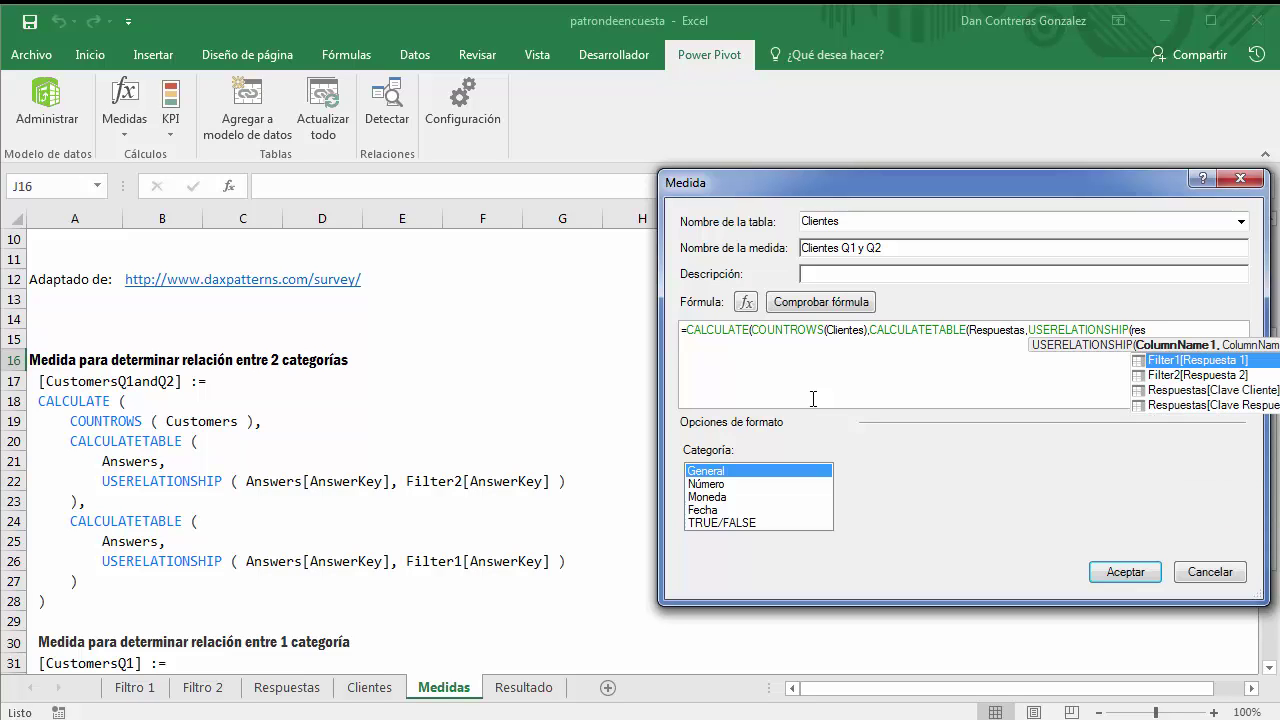
{"action": "key", "text": "Down"}
{"action": "key", "text": "Down"}
{"action": "key", "text": "Down"}
{"action": "key", "text": "Tab"}
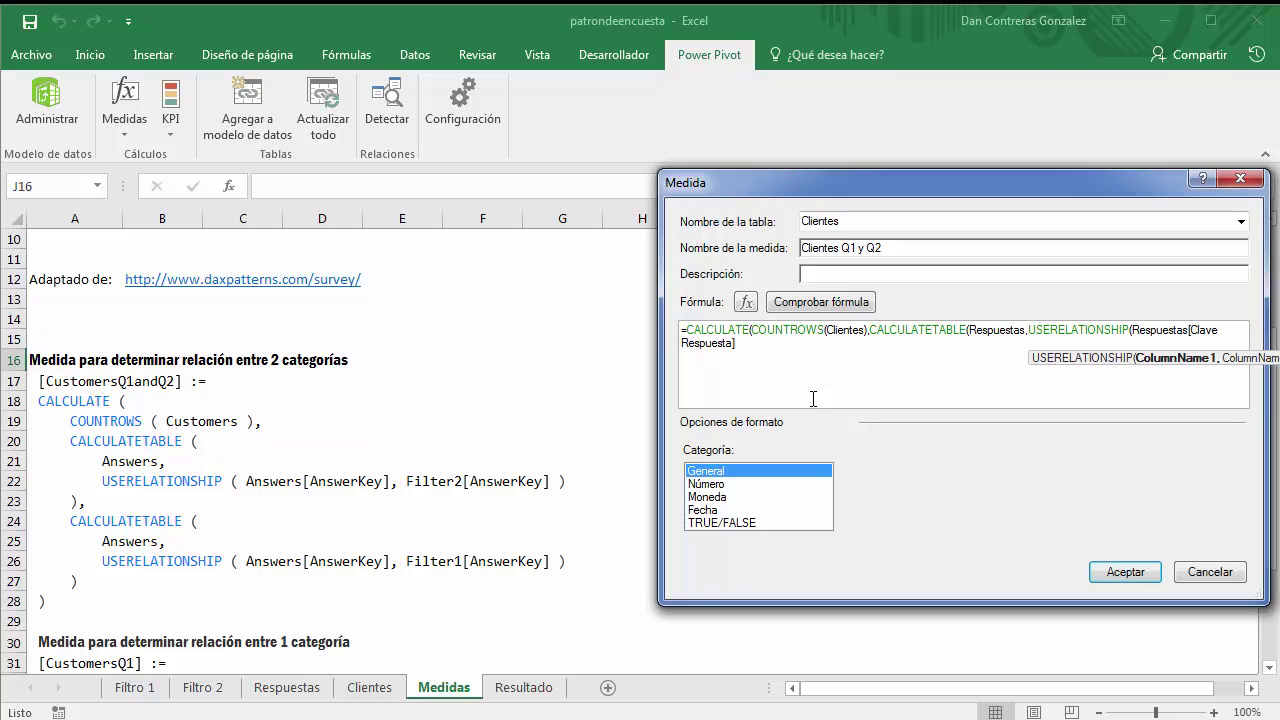
{"action": "type", "text": ","}
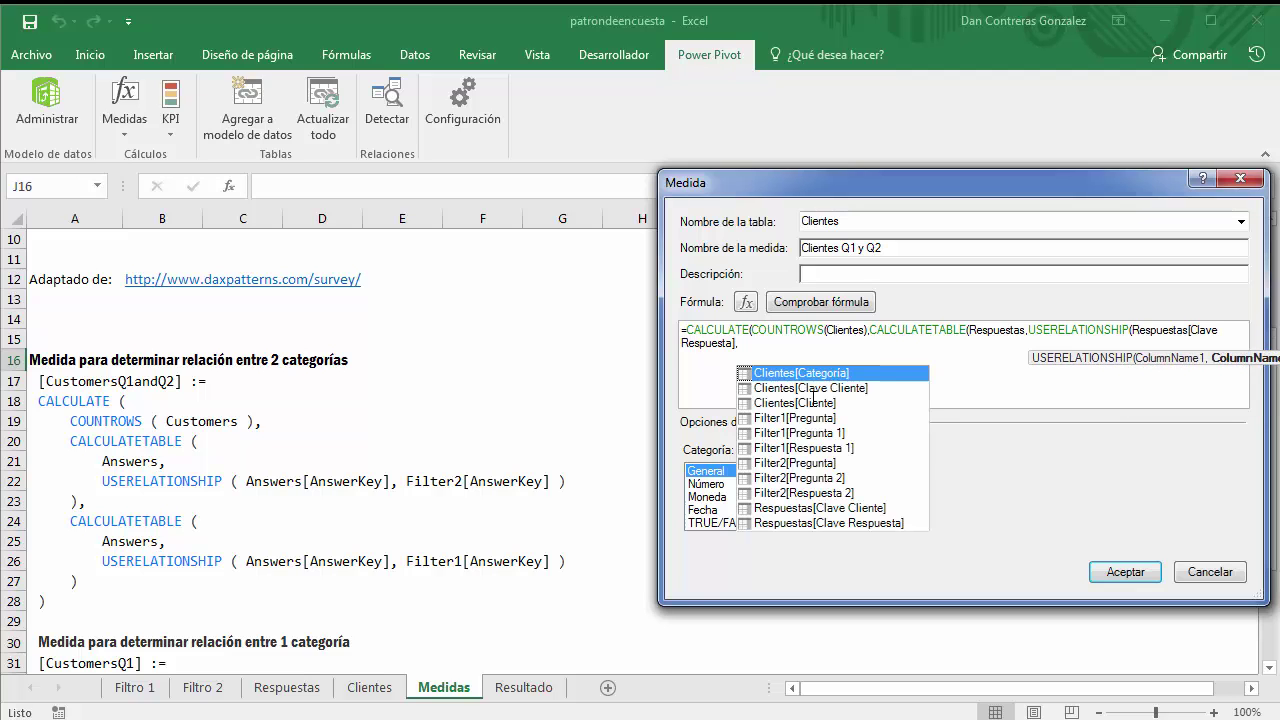
{"action": "type", "text": "file"}
{"action": "key", "text": "BackSpace"}
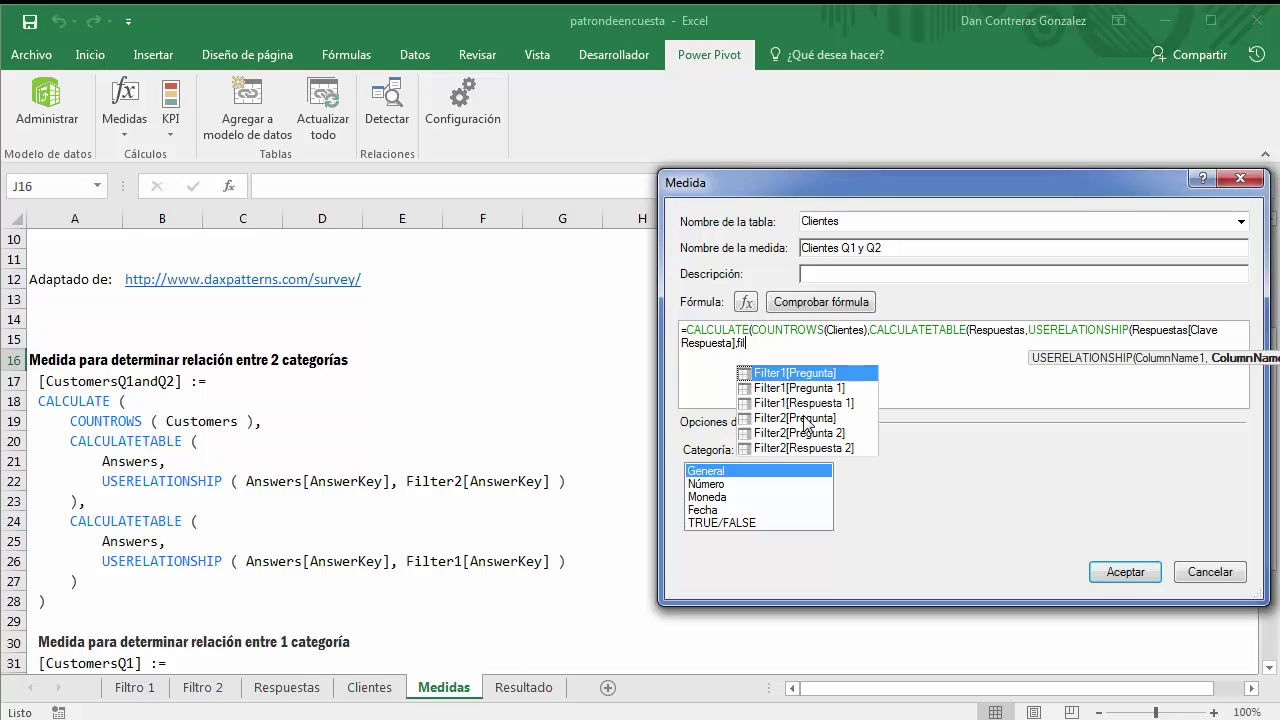
{"action": "double_click", "coordinate": [804, 419]}
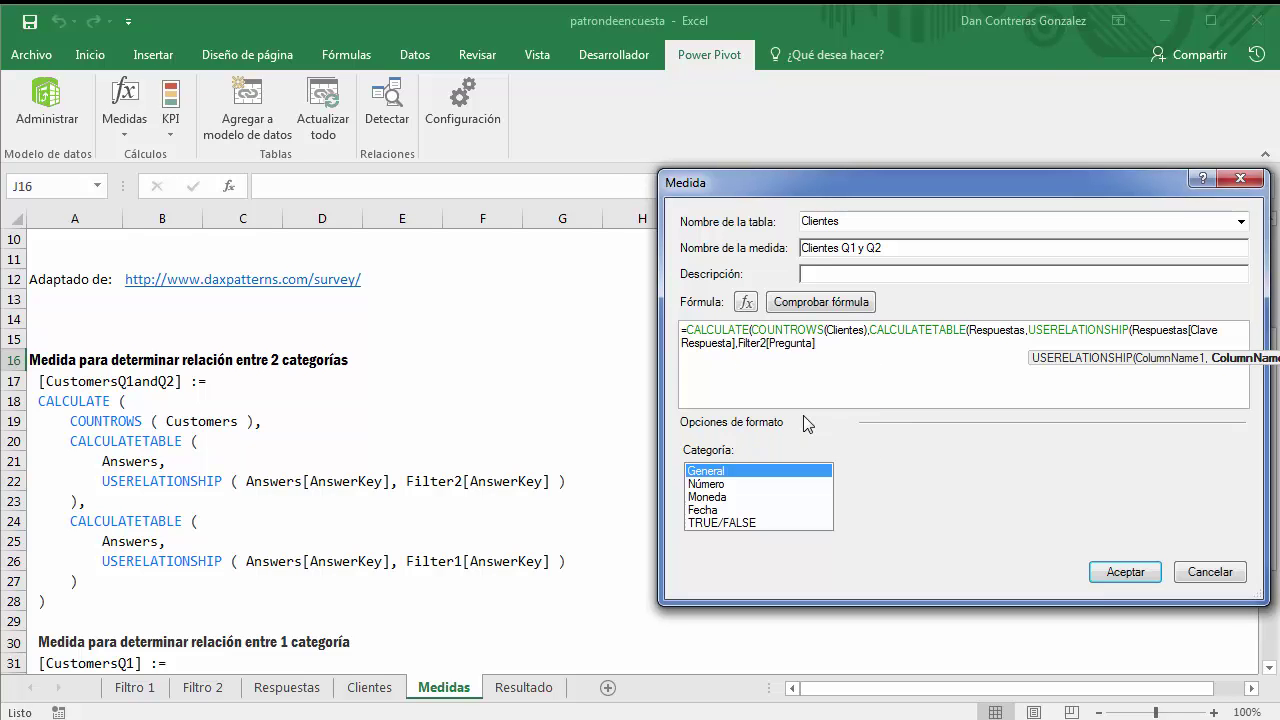
- Close the first table argument and start a second CALCULATETABLE on Respuestas
{"action": "type", "text": ")"}
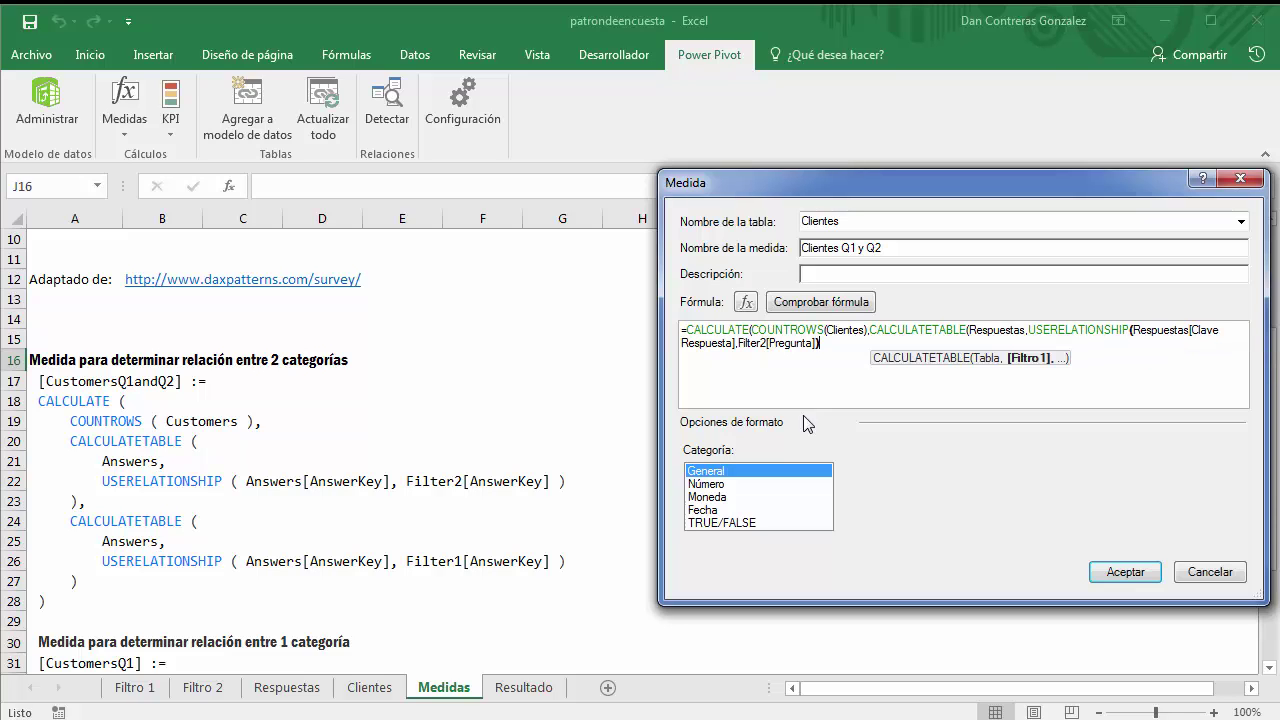
{"action": "type", "text": ")"}
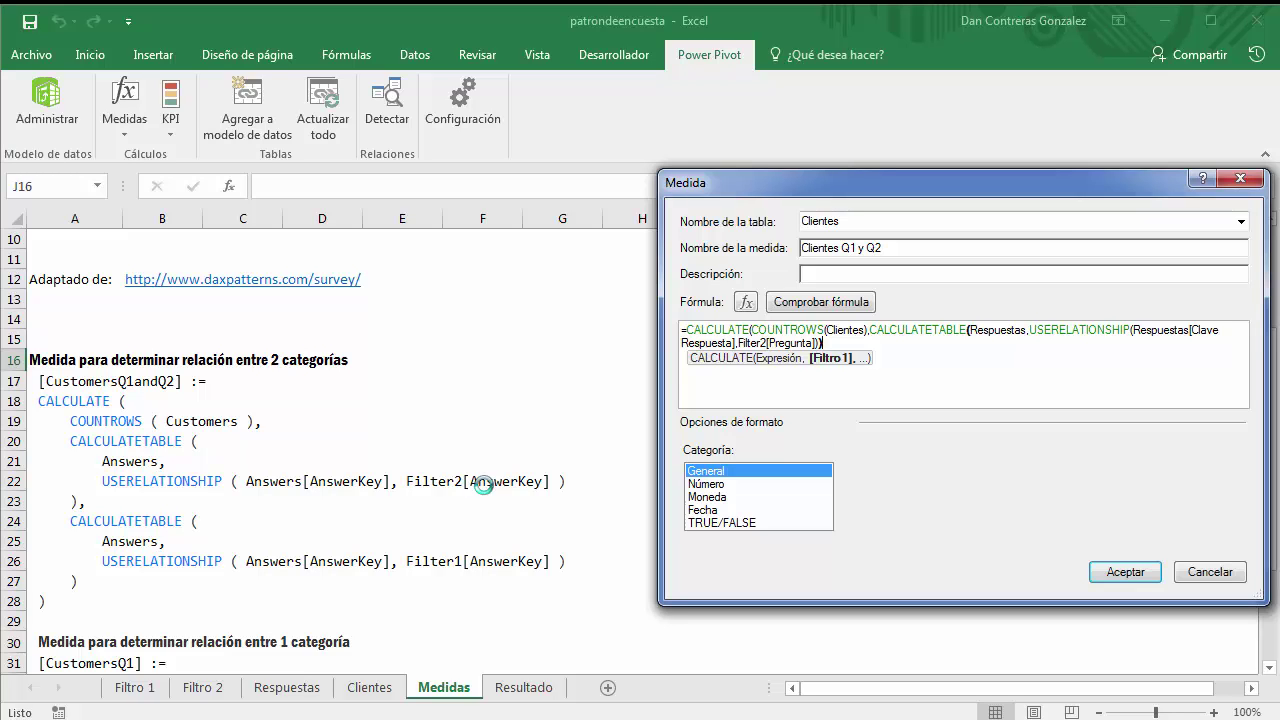
{"action": "type", "text": ","}
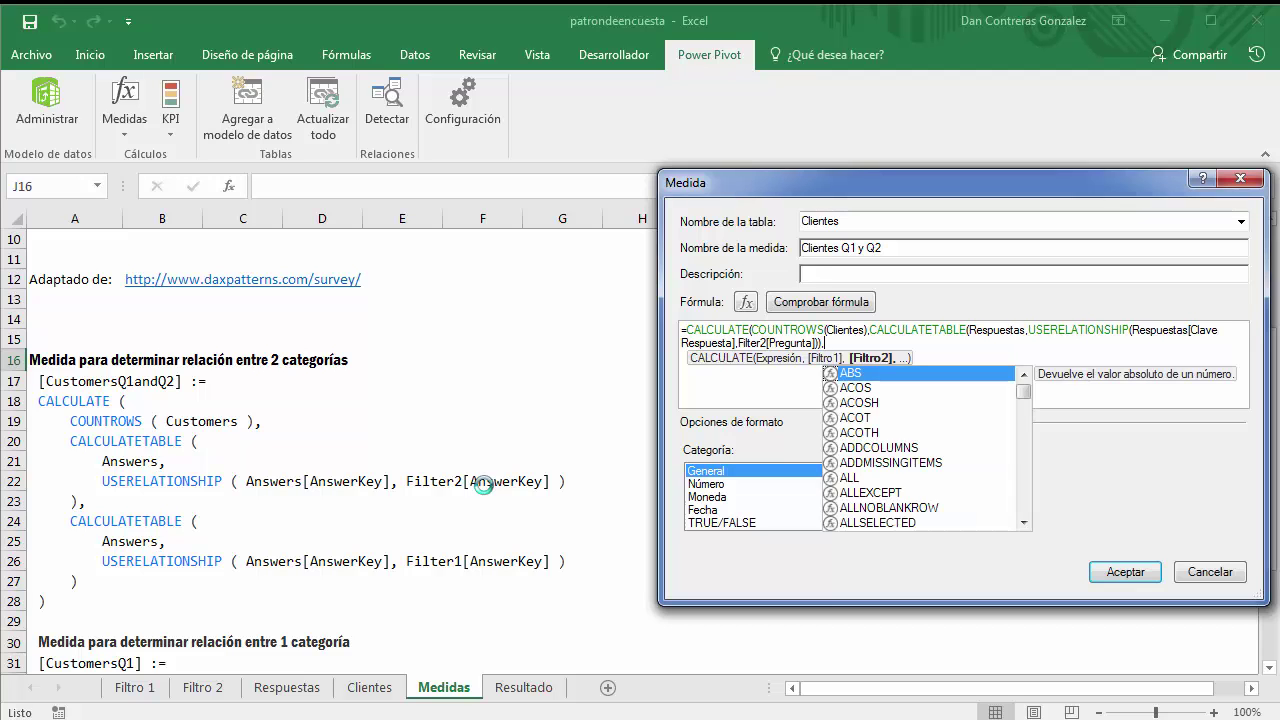
{"action": "type", "text": "ca"}
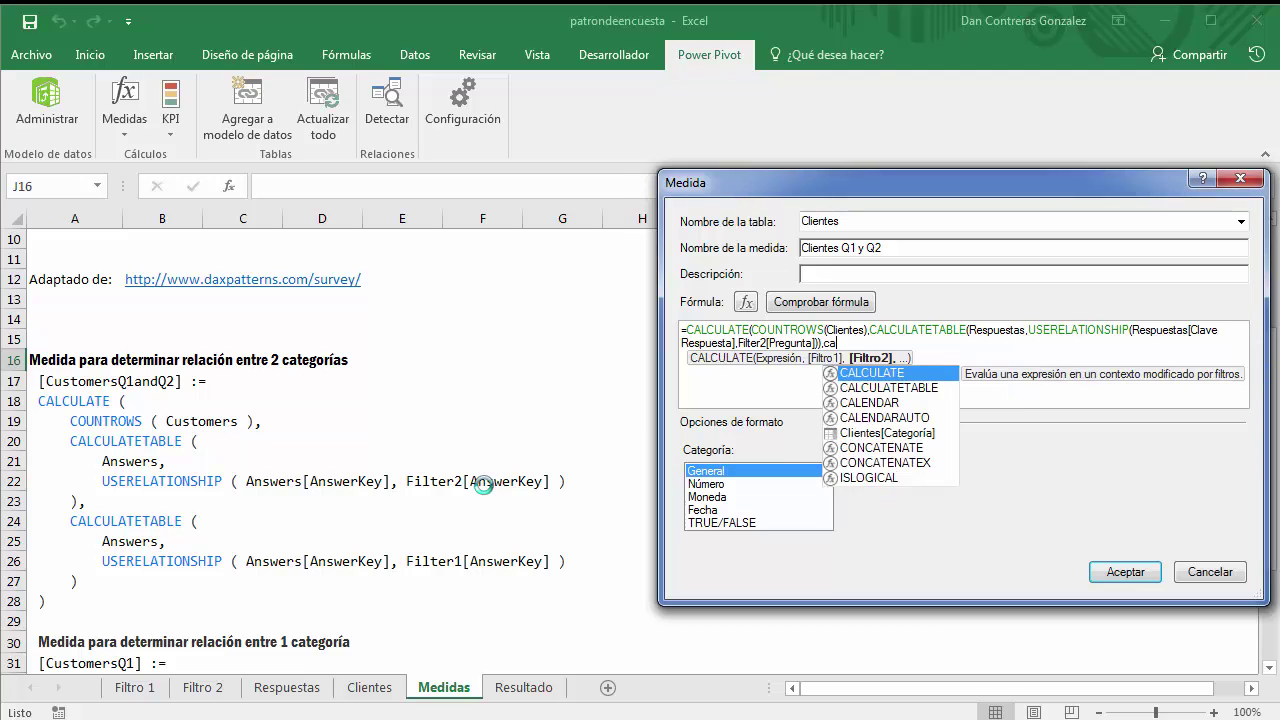
{"action": "type", "text": "lcu"}
{"action": "key", "text": "Down"}
{"action": "key", "text": "Tab"}
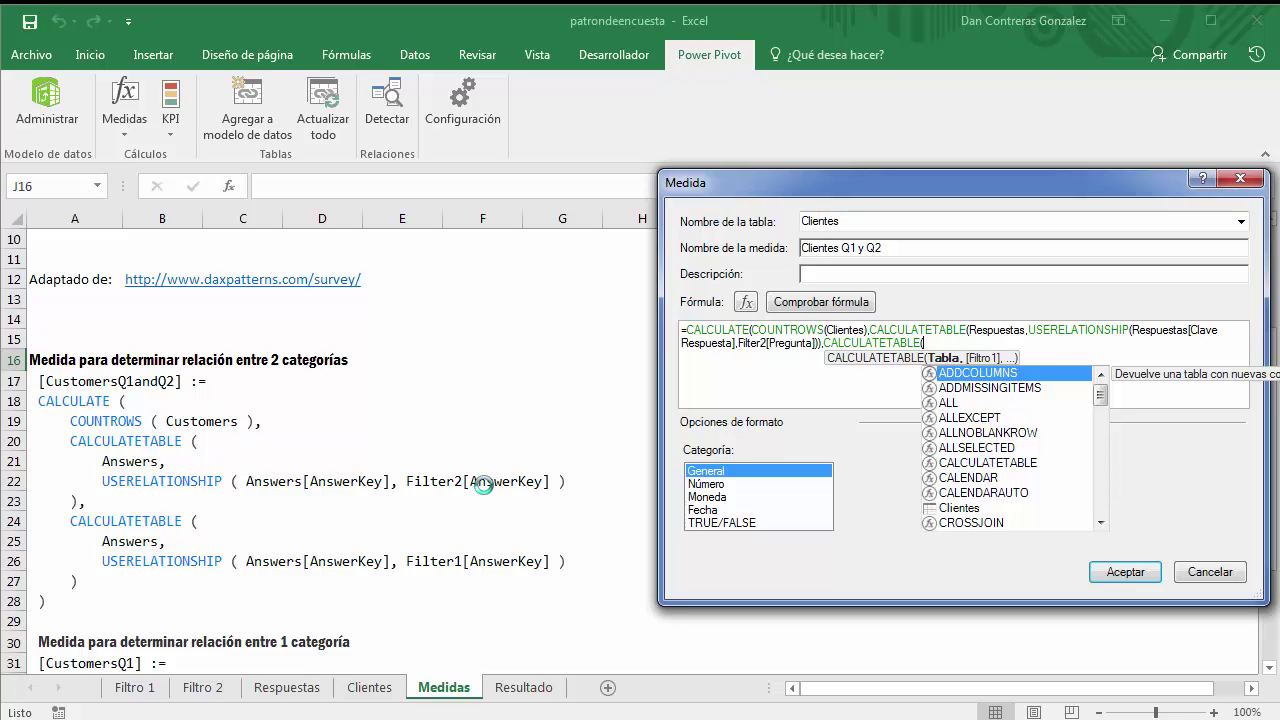
{"action": "type", "text": "Re"}
{"action": "key", "text": "Tab"}
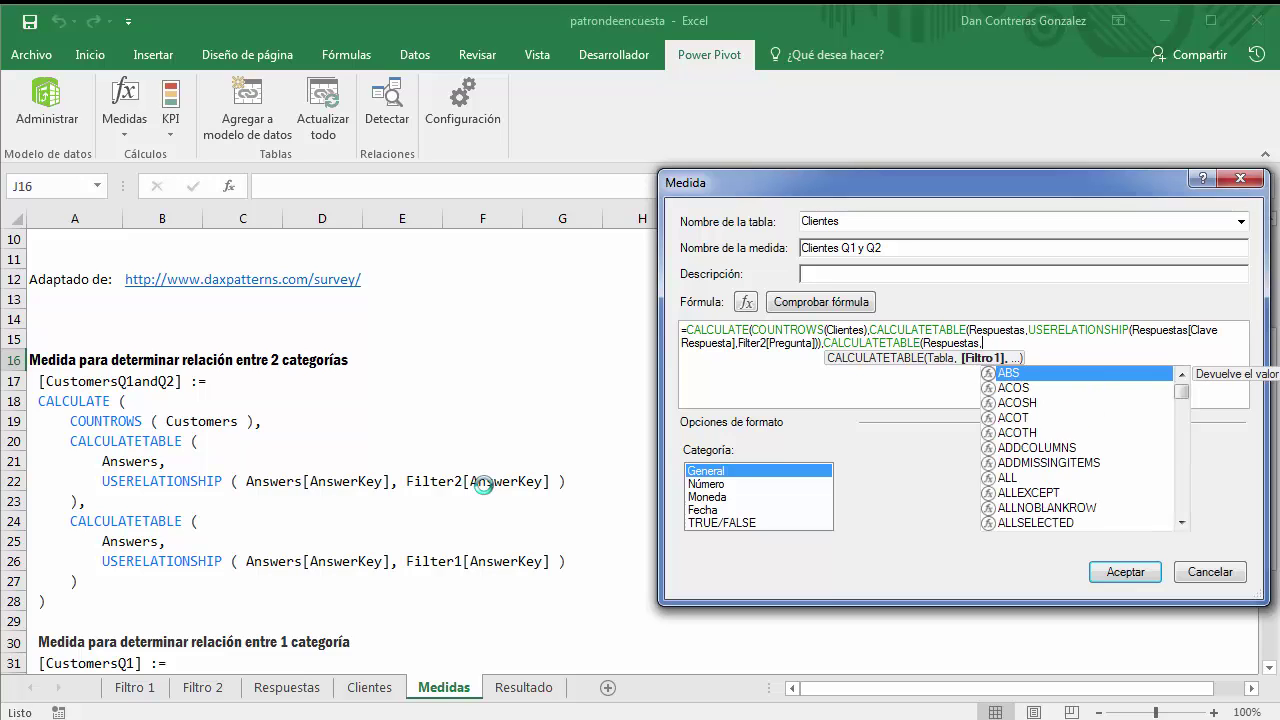
- Add USERELATIONSHIP between Respuestas[Clave Respuesta] and Filter1[Pregunta], then close all parentheses
{"action": "type", "text": "usere"}
{"action": "key", "text": "Tab"}
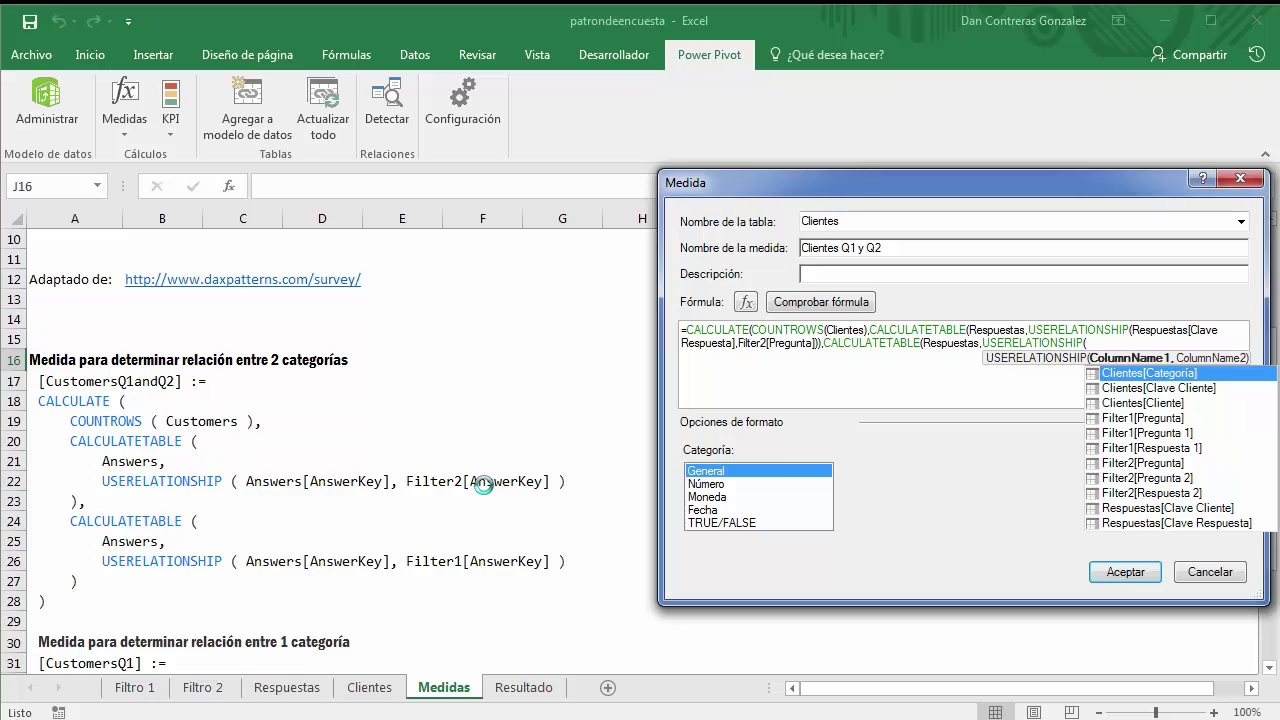
{"action": "type", "text": "pre"}
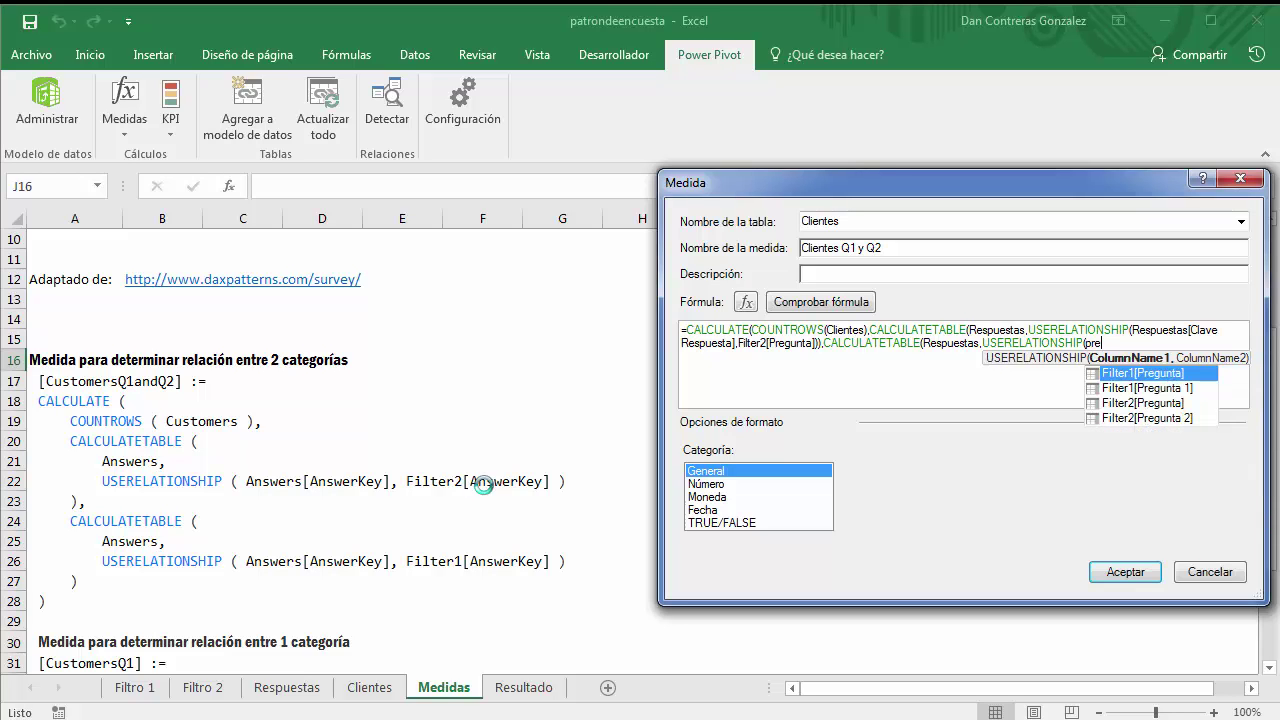
{"action": "key", "text": "BackSpace"}
{"action": "key", "text": "BackSpace"}
{"action": "key", "text": "BackSpace"}
{"action": "type", "text": "r"}
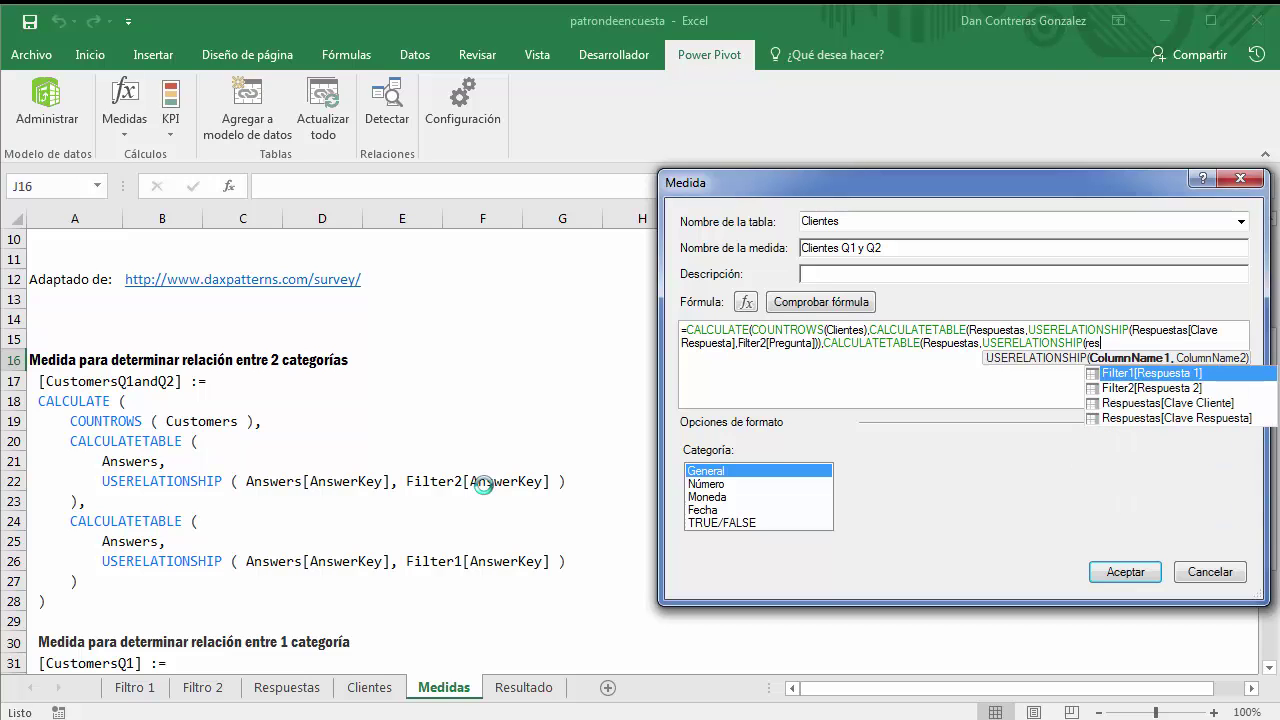
{"action": "key", "text": "Down"}
{"action": "key", "text": "Down"}
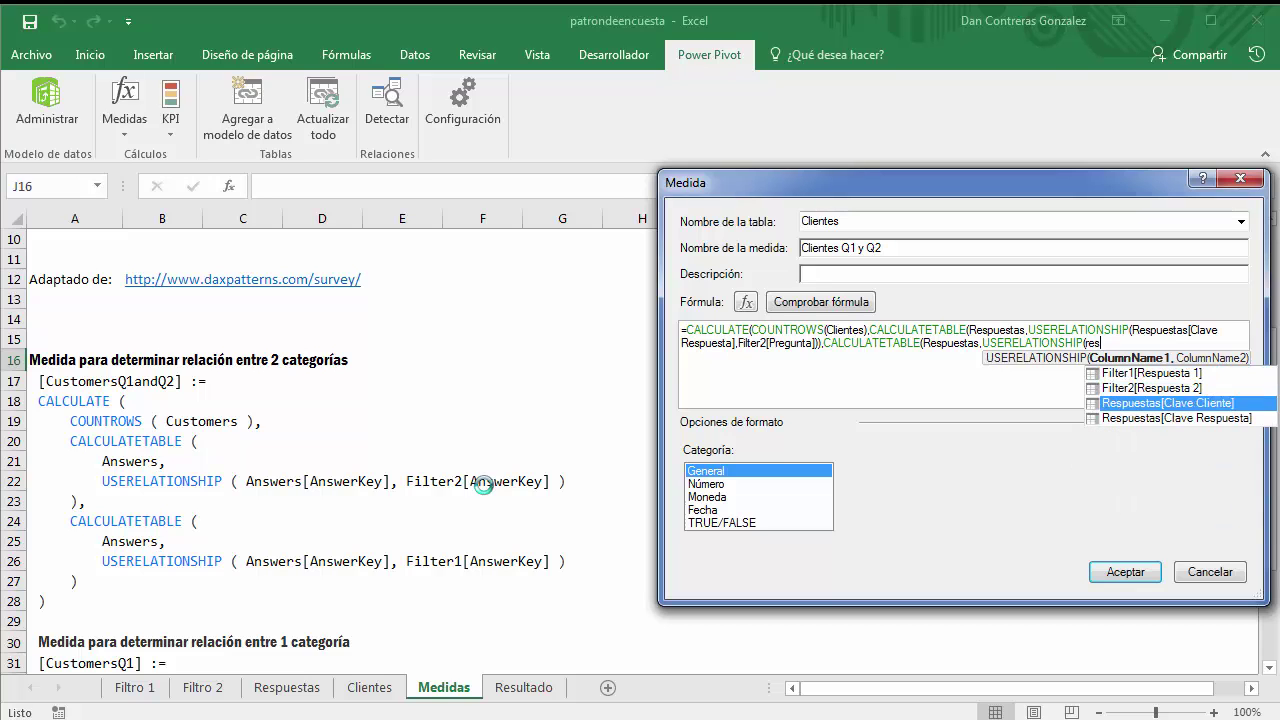
{"action": "key", "text": "Down"}
{"action": "key", "text": "Tab"}
{"action": "type", "text": ","}
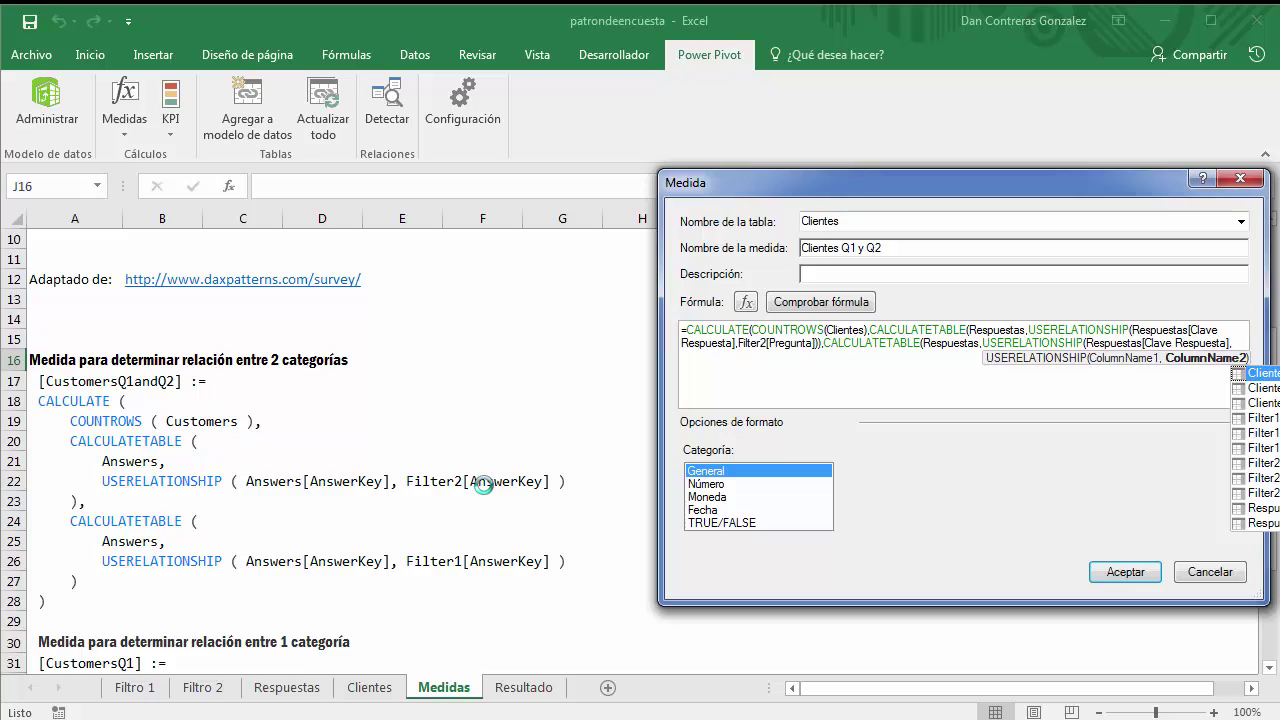
{"action": "type", "text": "fil"}
{"action": "key", "text": "BackSpace"}
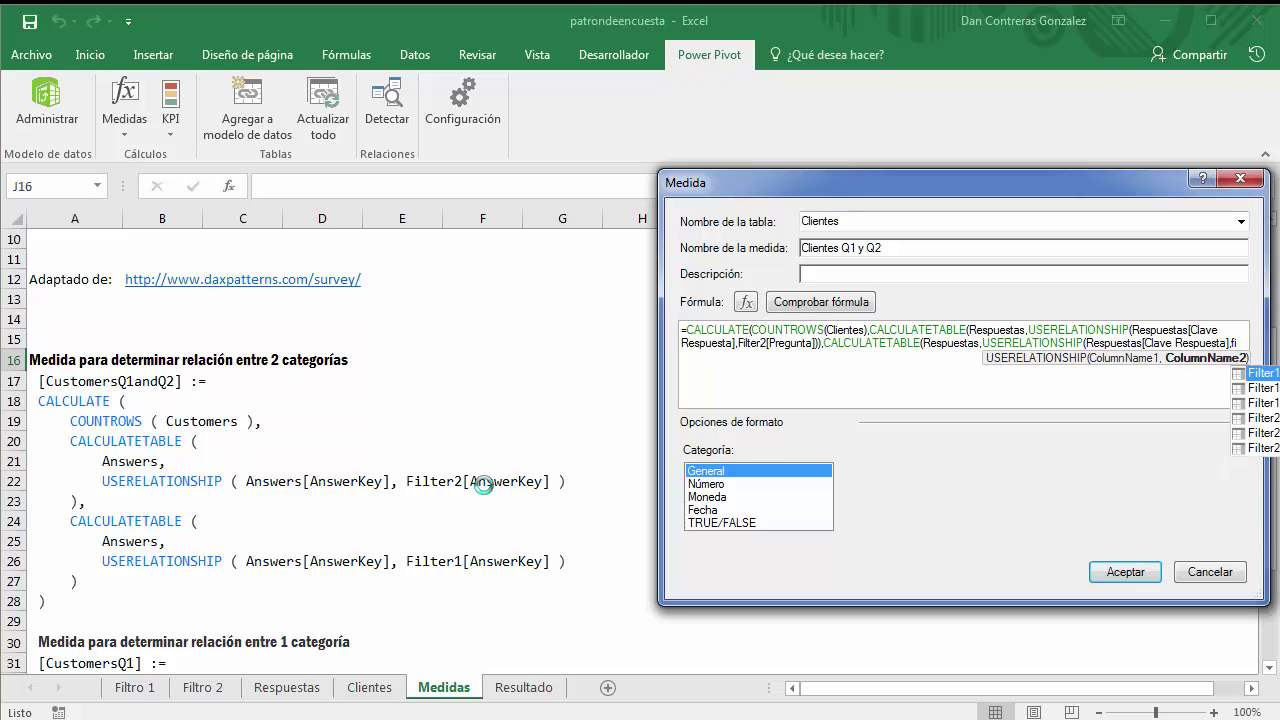
{"action": "key", "text": "Tab"}
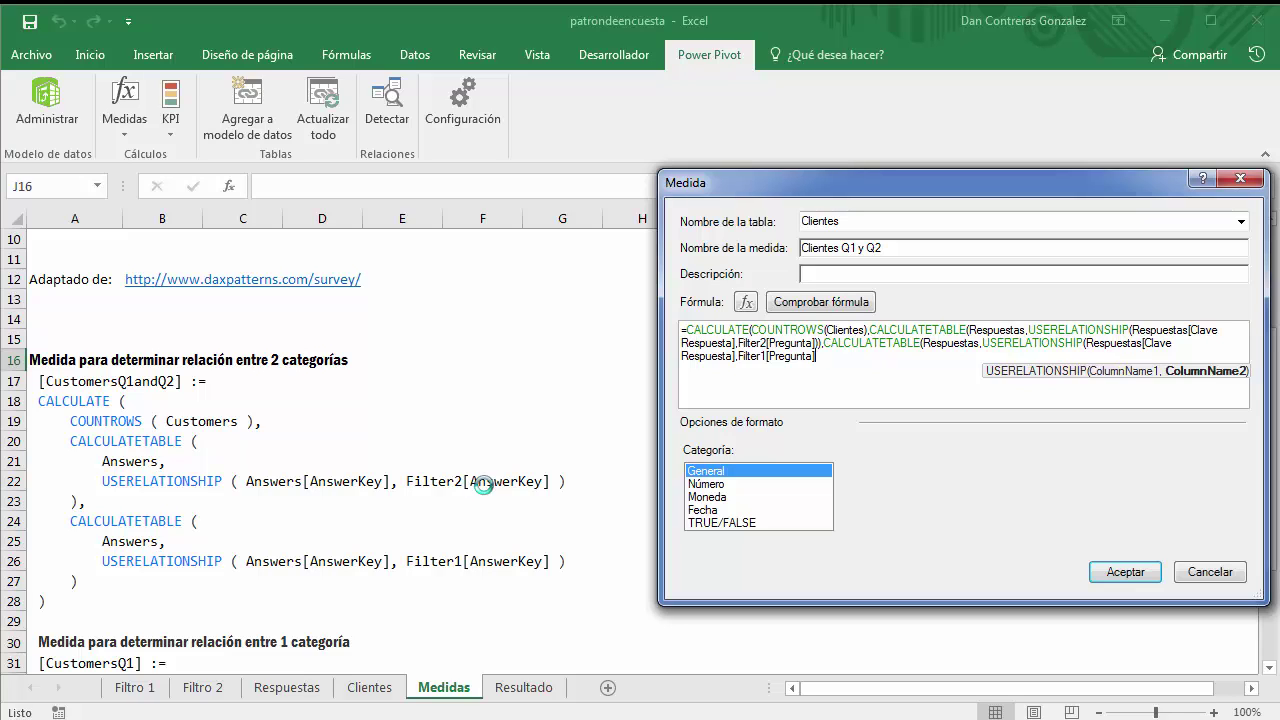
{"action": "type", "text": ")"}
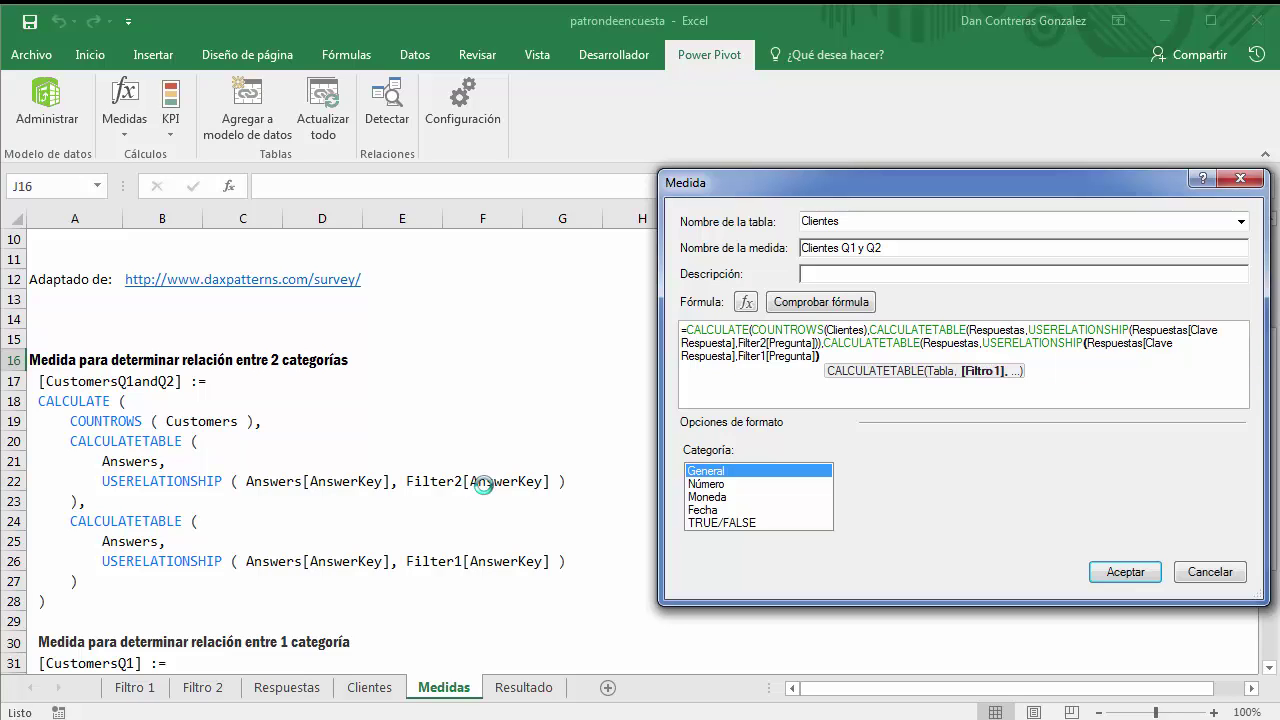
{"action": "type", "text": "))"}
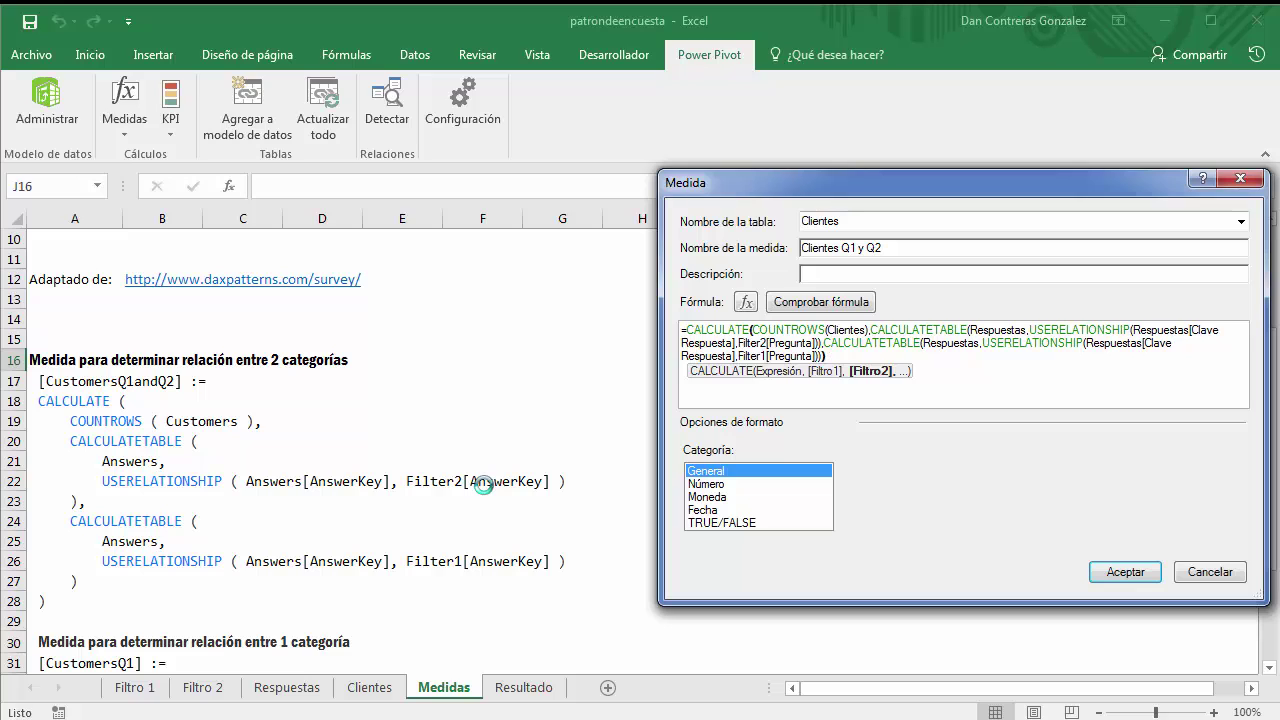
- Verify the formula has no errors, format it as Número with 2 decimals, and save it
{"action": "left_click", "coordinate": [790, 302]}
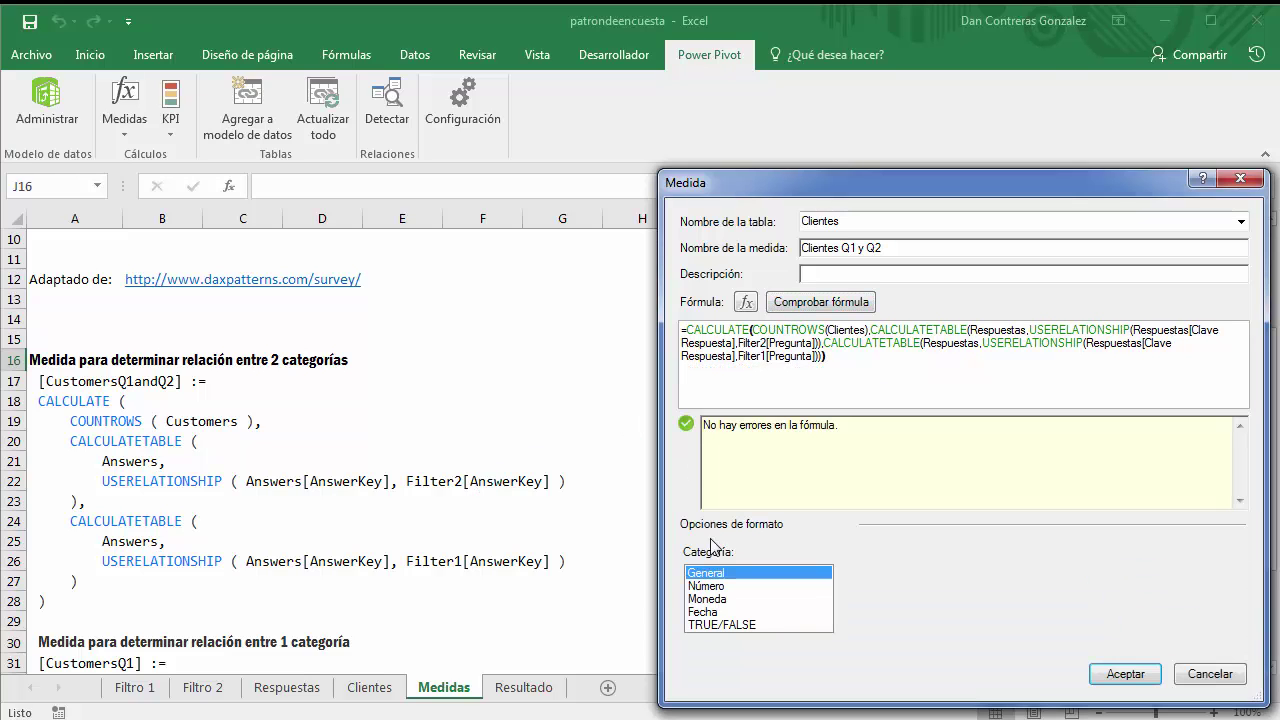
{"action": "left_click", "coordinate": [722, 587]}
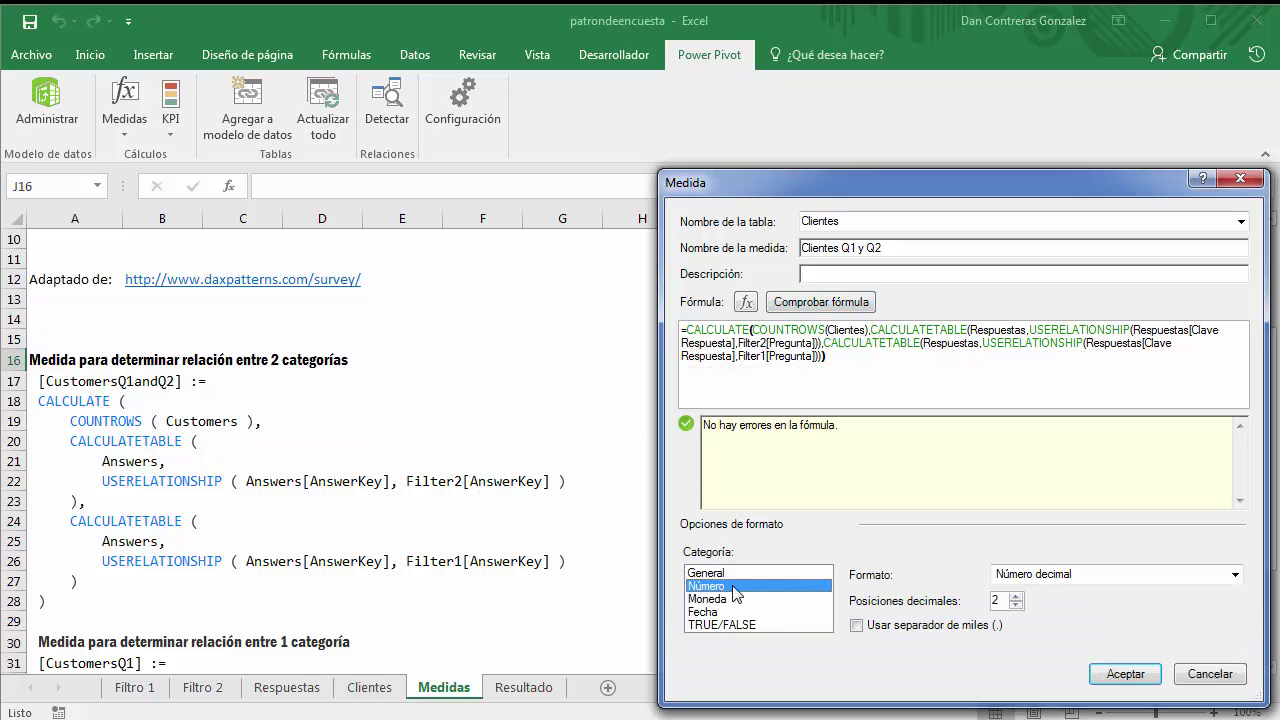
{"action": "left_click", "coordinate": [1119, 675]}
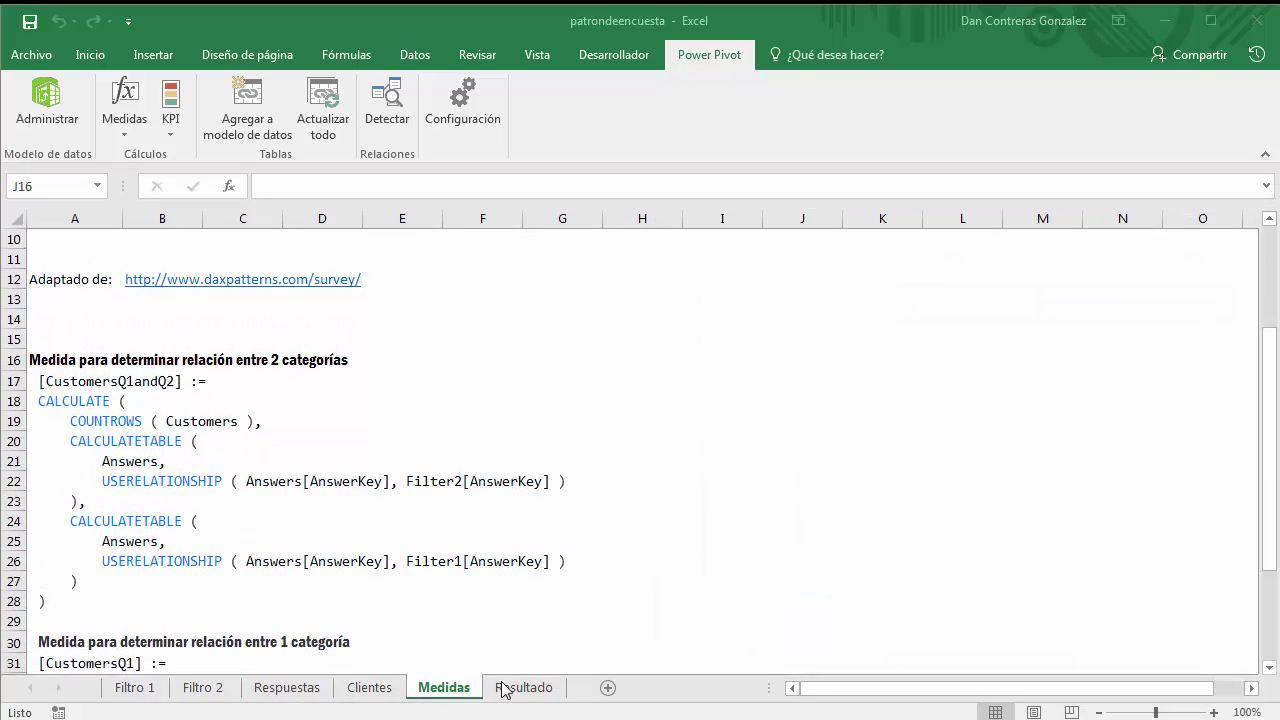
- Insert a data-model pivot table starting at cell A13 on the Resultado sheet
{"action": "left_click", "coordinate": [503, 688]}
{"action": "left_click", "coordinate": [66, 479]}
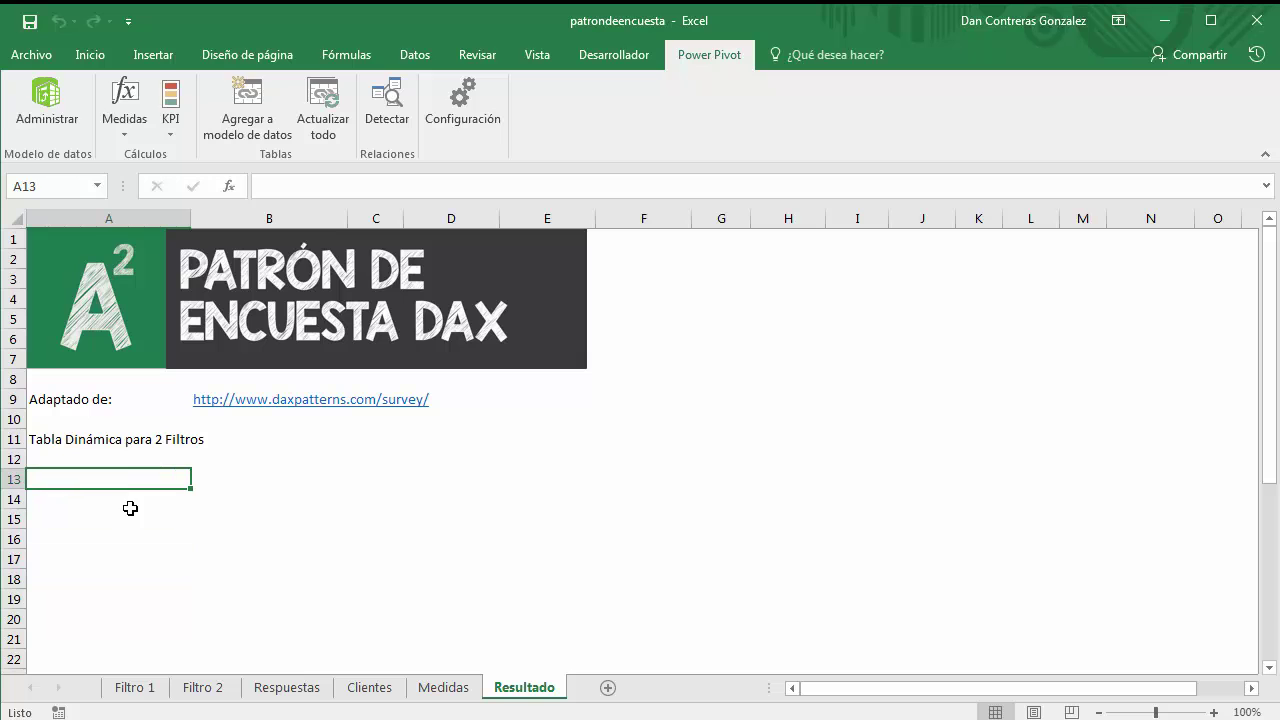
{"action": "left_click", "coordinate": [155, 54]}
{"action": "left_click", "coordinate": [30, 100]}
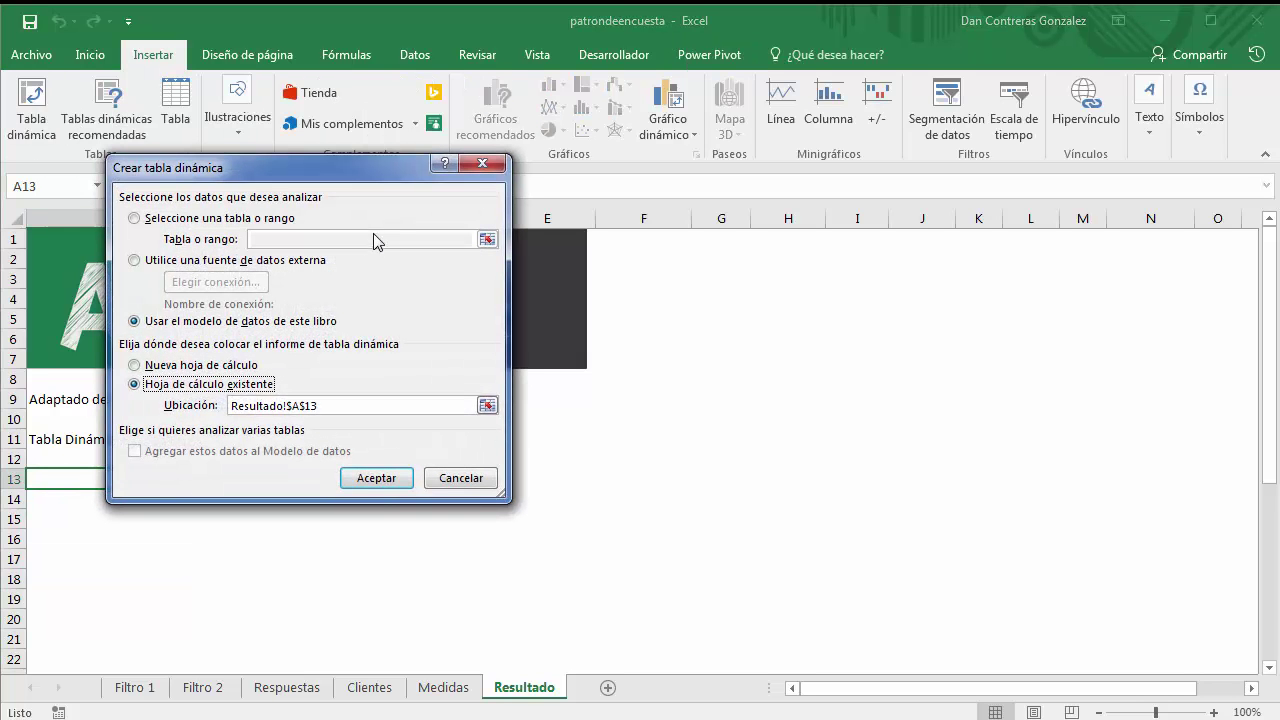
{"action": "left_click", "coordinate": [370, 476]}
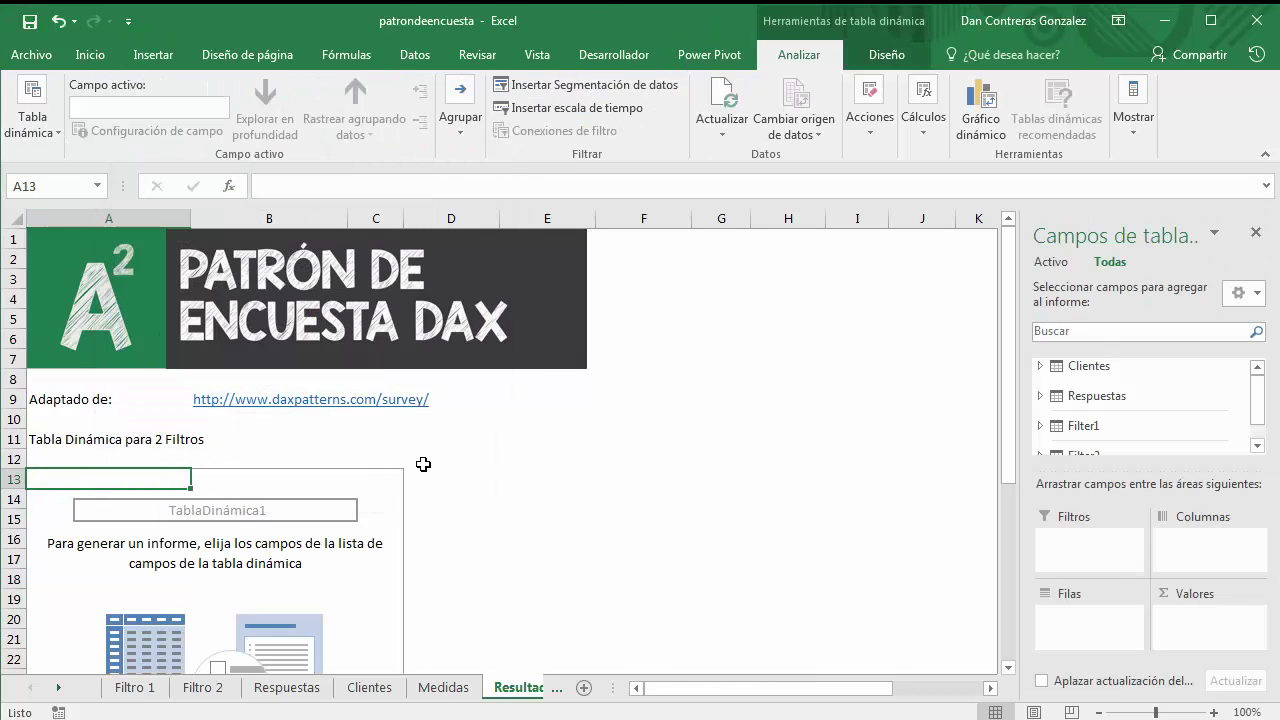
- Put Pregunta 1 in the pivot rows with Respuesta 1 nested beneath it
{"action": "mouse_move", "coordinate": [1257, 395]}
{"action": "left_mouse_down"}
{"action": "mouse_move", "coordinate": [1256, 420]}
{"action": "mouse_move", "coordinate": [1186, 172]}
{"action": "left_mouse_up"}
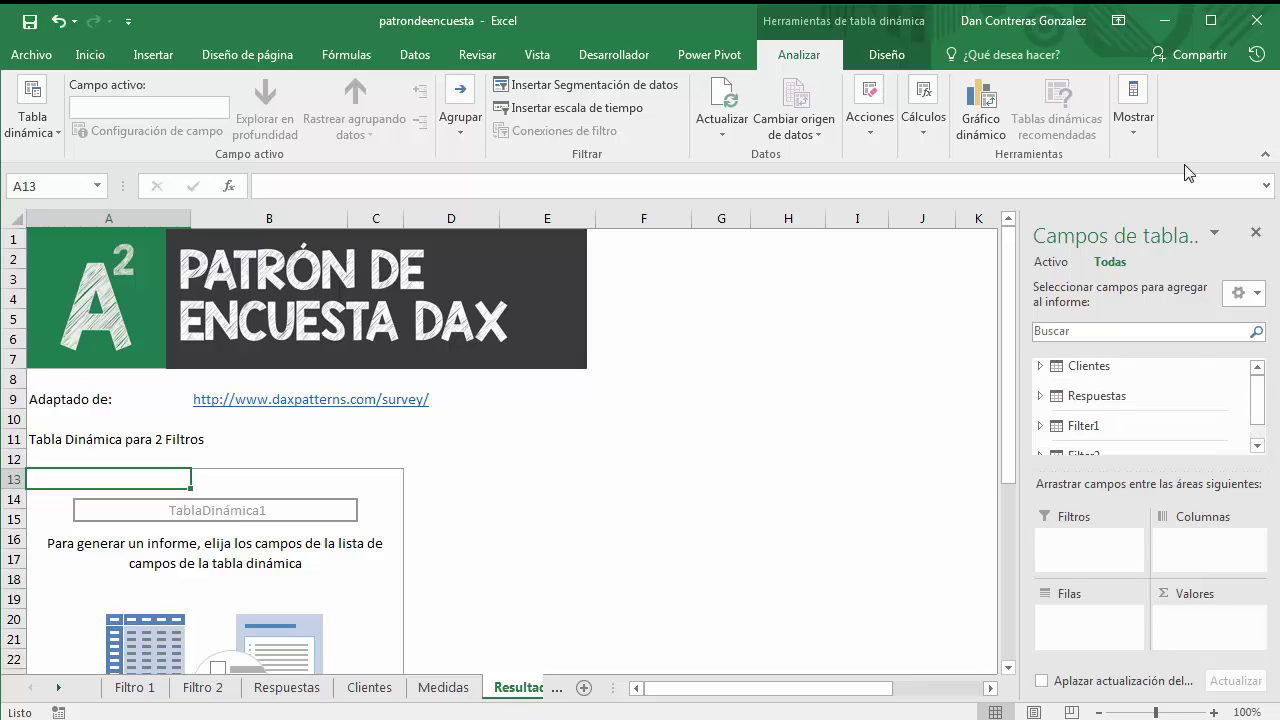
{"action": "scroll", "coordinate": [1256, 403], "scroll_direction": "down", "scroll_amount": 1}
{"action": "left_click", "coordinate": [1112, 376]}
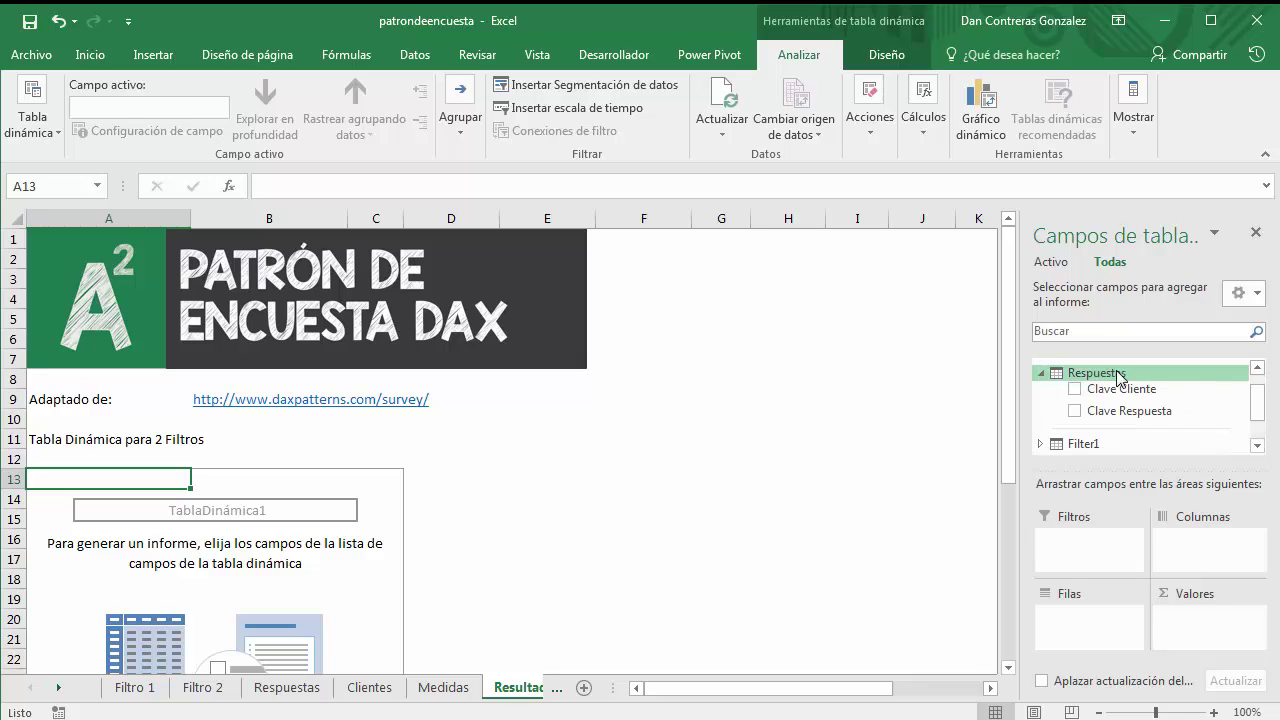
{"action": "left_click", "coordinate": [1114, 378]}
{"action": "left_click", "coordinate": [1140, 404]}
{"action": "left_click_drag", "start_coordinate": [1257, 409], "coordinate": [1254, 414]}
{"action": "left_click_drag", "start_coordinate": [1100, 383], "coordinate": [1105, 622]}
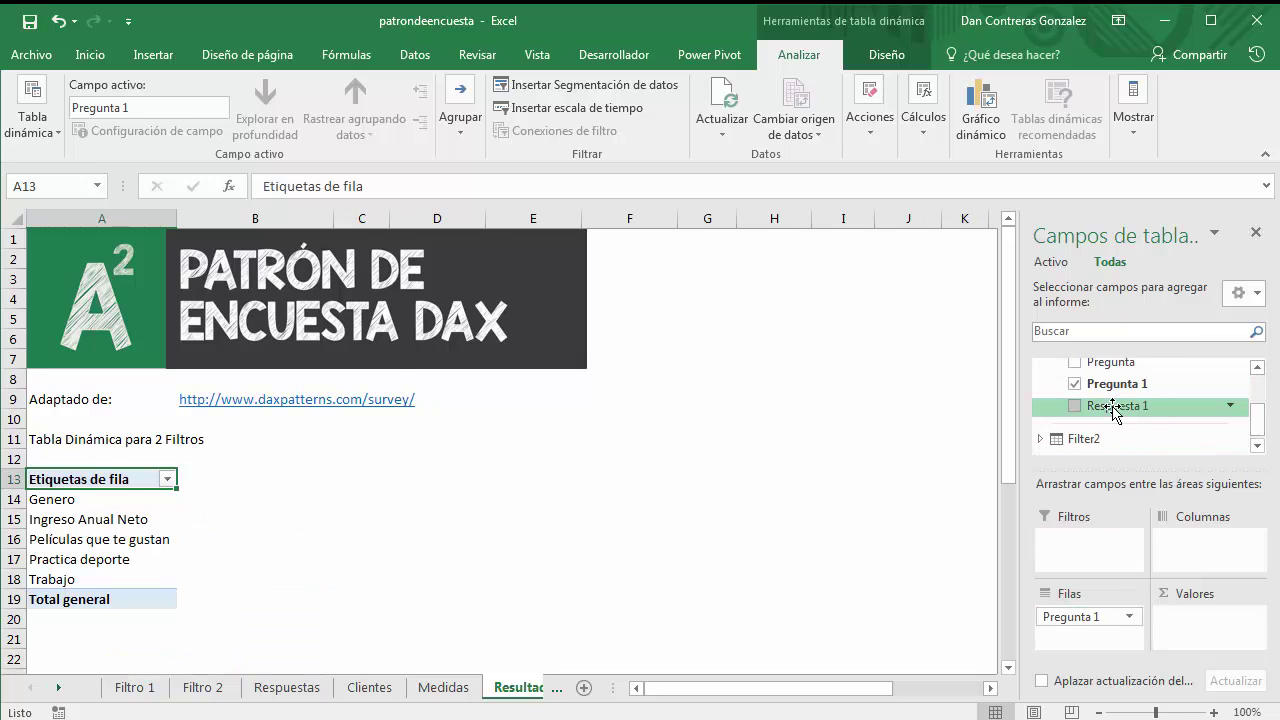
{"action": "left_click_drag", "start_coordinate": [1120, 405], "coordinate": [1083, 645]}
- Place Filter2's Respuesta 2 across the pivot columns
{"action": "mouse_move", "coordinate": [1004, 362]}
{"action": "left_mouse_down"}
{"action": "mouse_move", "coordinate": [1004, 545]}
{"action": "mouse_move", "coordinate": [1005, 488]}
{"action": "left_mouse_up"}
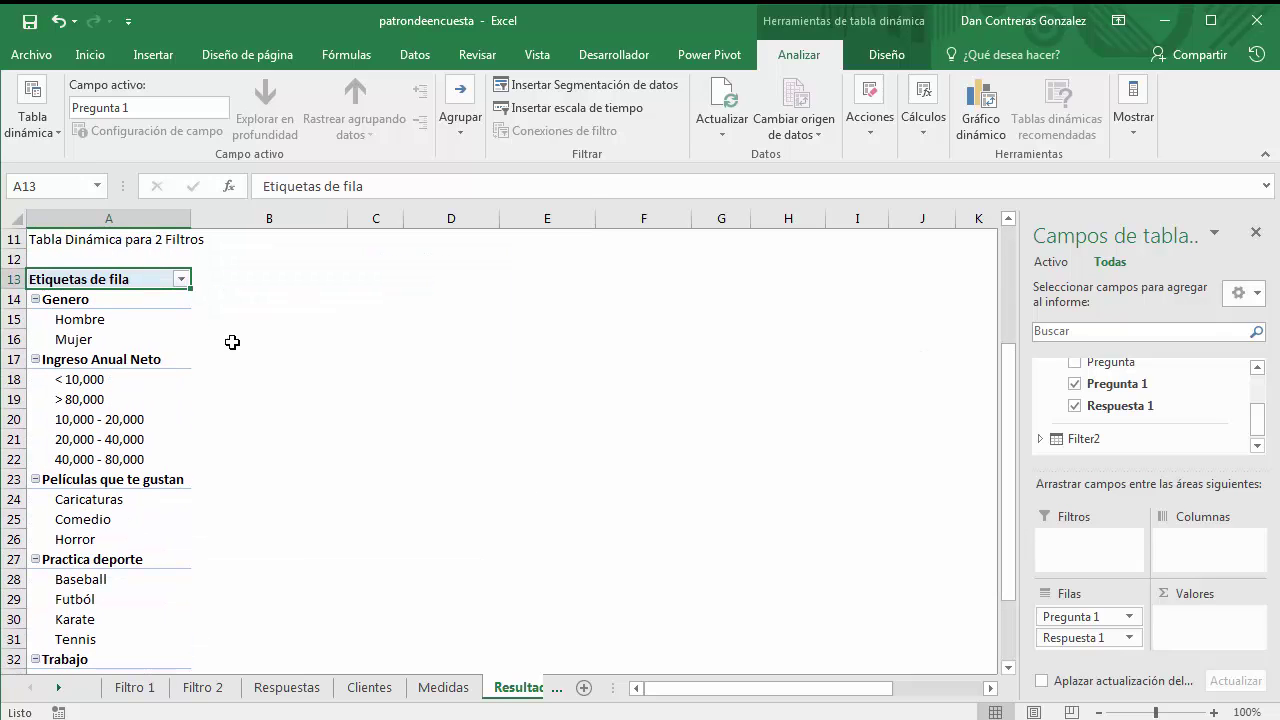
{"action": "left_click", "coordinate": [84, 298]}
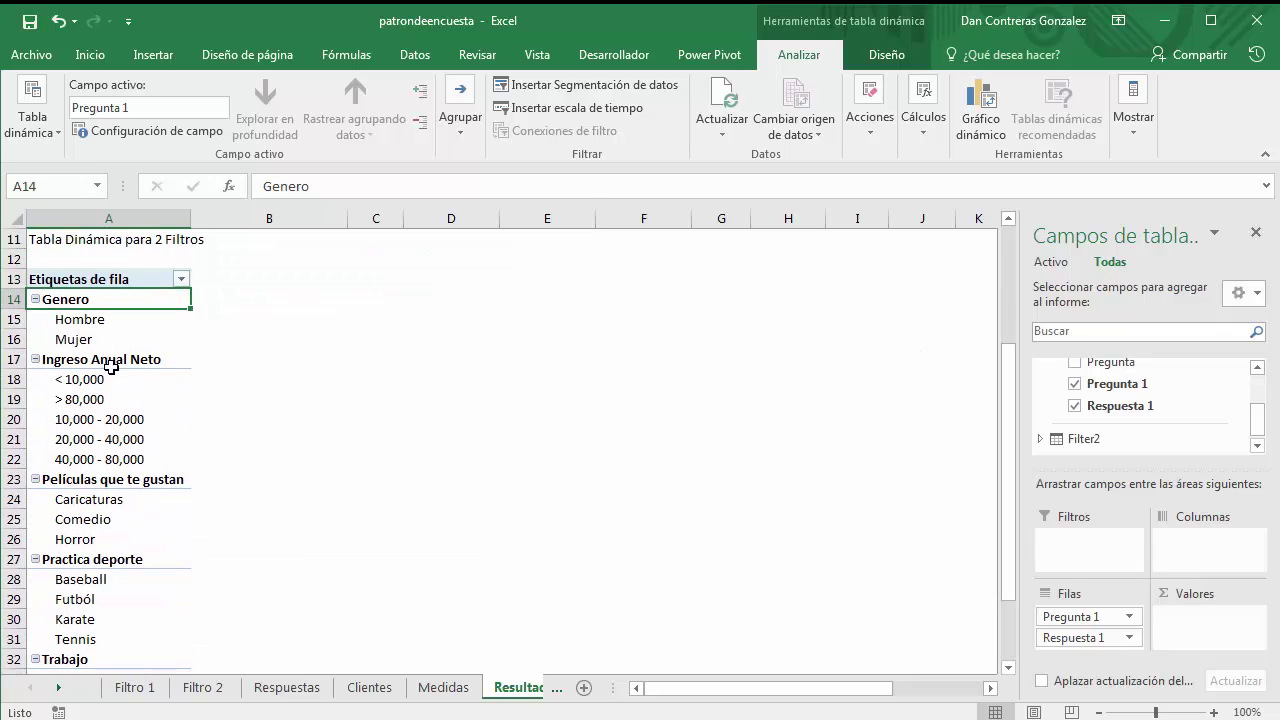
{"action": "left_click_drag", "start_coordinate": [1257, 428], "coordinate": [1264, 410]}
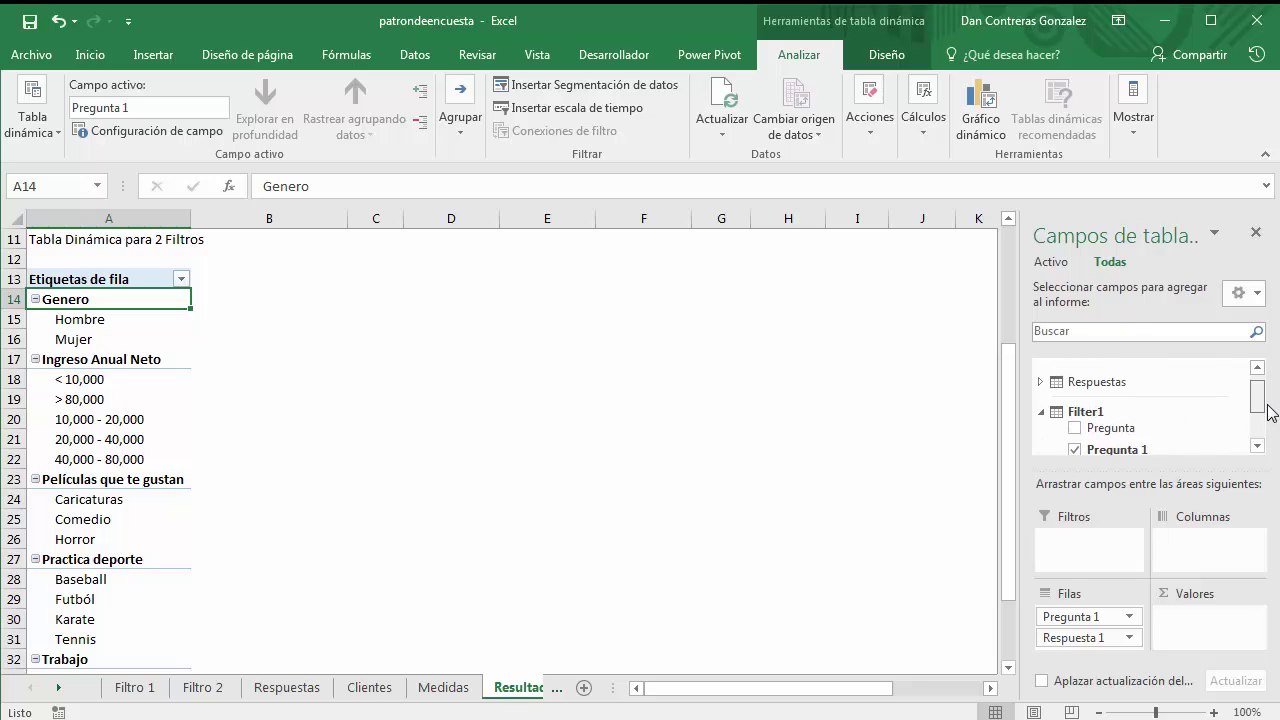
{"action": "left_click", "coordinate": [1078, 455]}
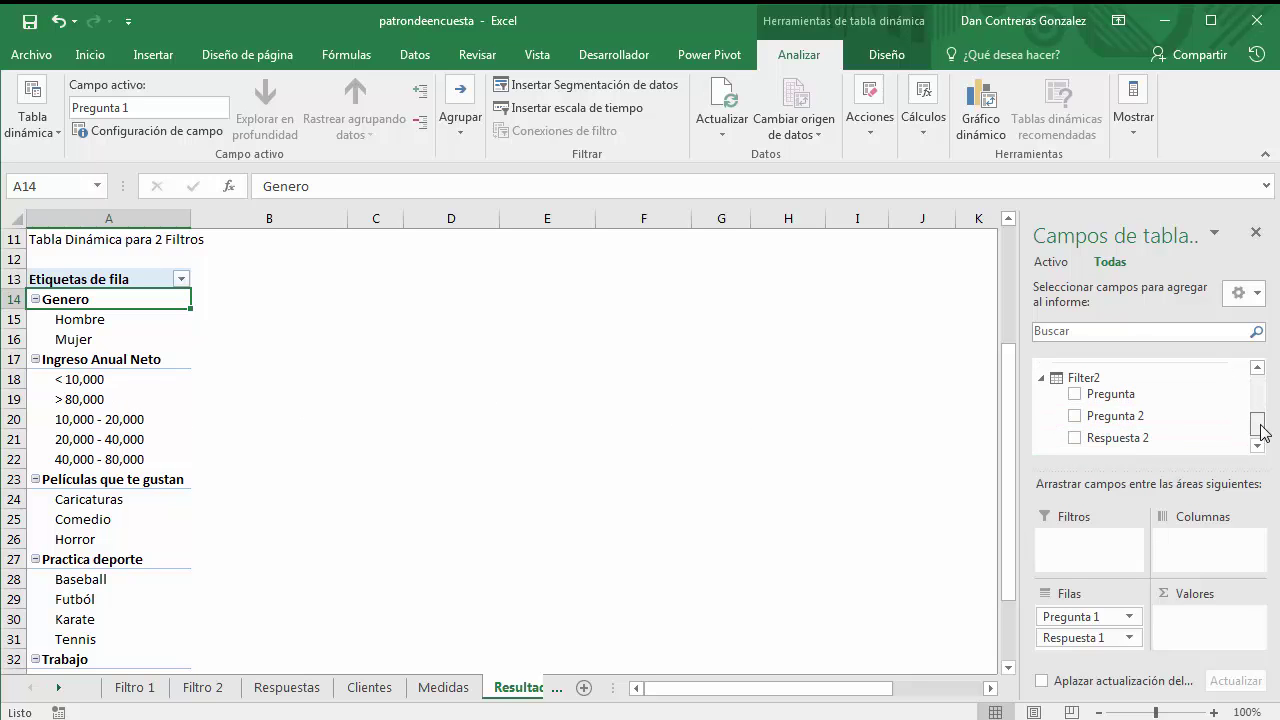
{"action": "left_click_drag", "start_coordinate": [1208, 428], "coordinate": [1190, 540]}
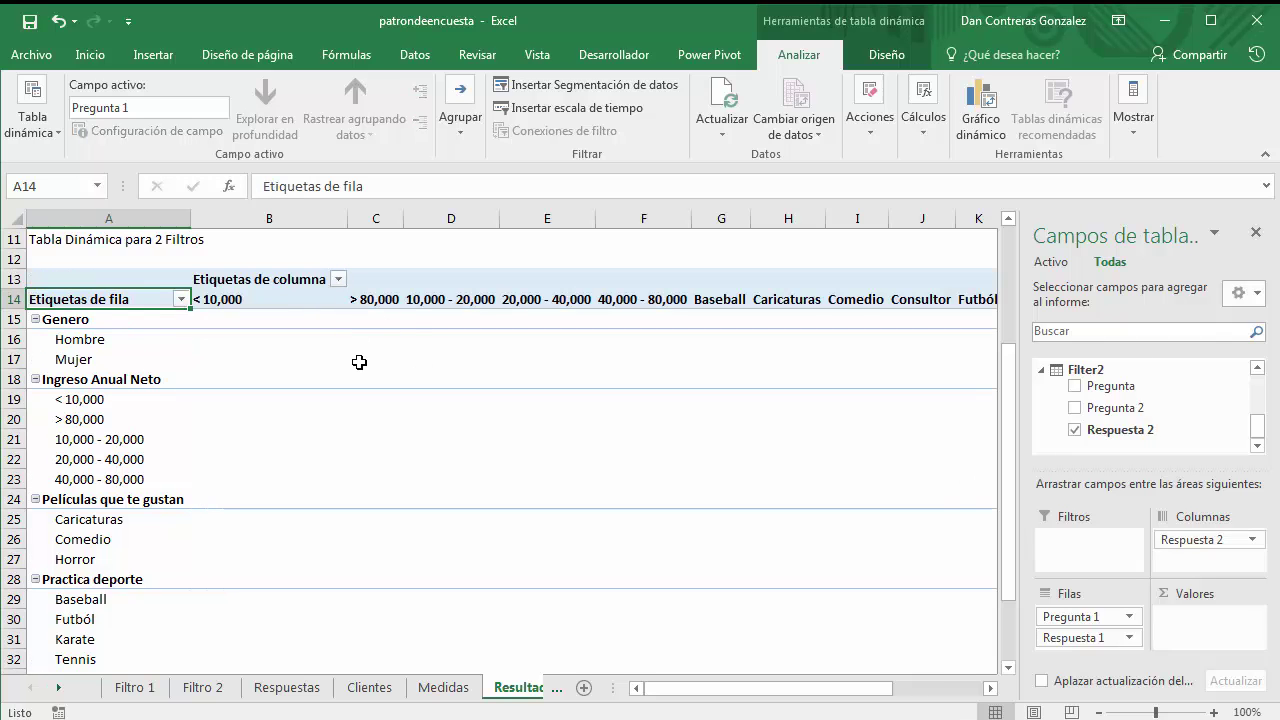
{"action": "left_click", "coordinate": [410, 300]}
{"action": "scroll", "coordinate": [414, 378], "scroll_direction": "up", "scroll_amount": 2}
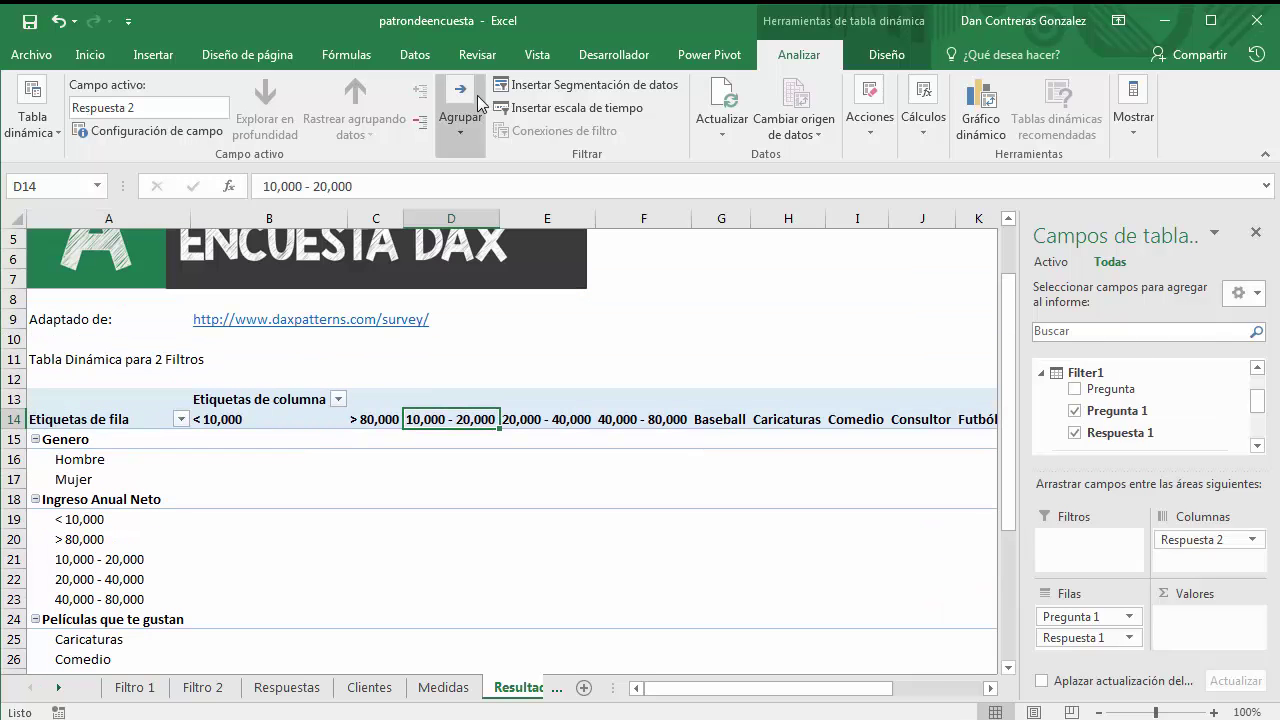
- Add a Pregunta 2 slicer beside the pivot, resize it, and filter it to Genero
{"action": "left_click", "coordinate": [541, 93]}
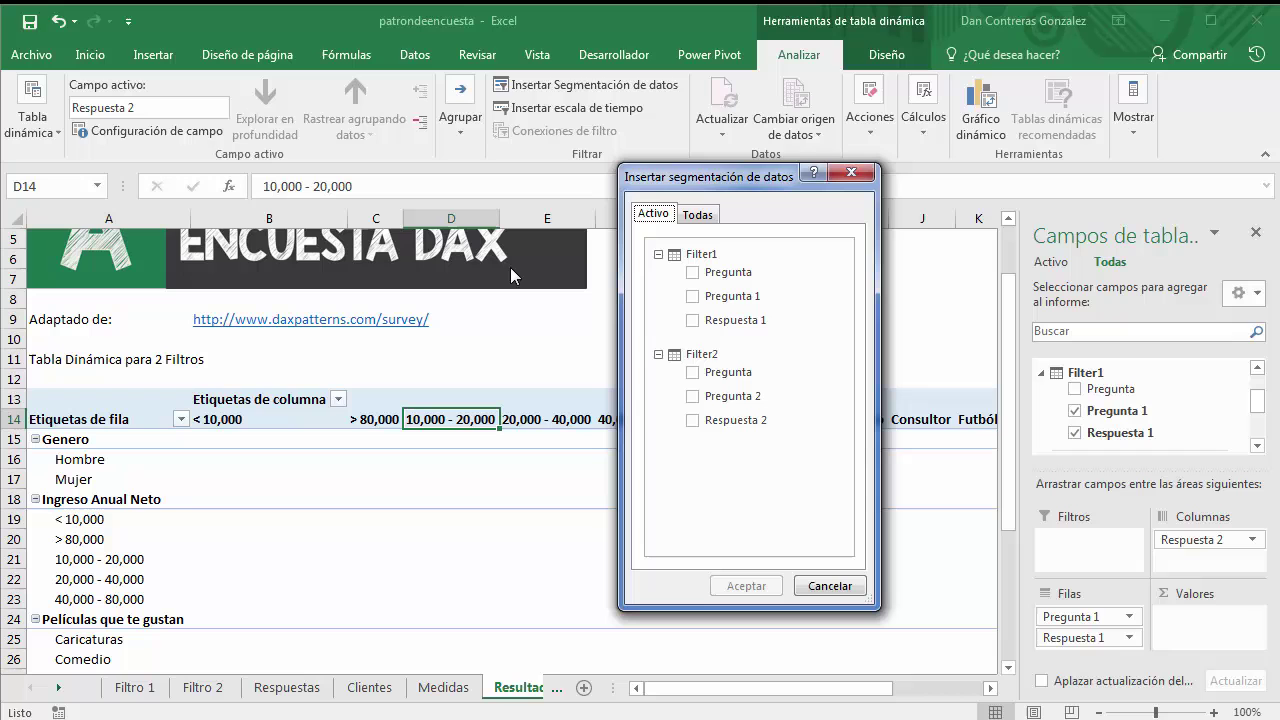
{"action": "left_click", "coordinate": [693, 398]}
{"action": "left_click", "coordinate": [760, 586]}
{"action": "left_click_drag", "start_coordinate": [477, 330], "coordinate": [711, 256]}
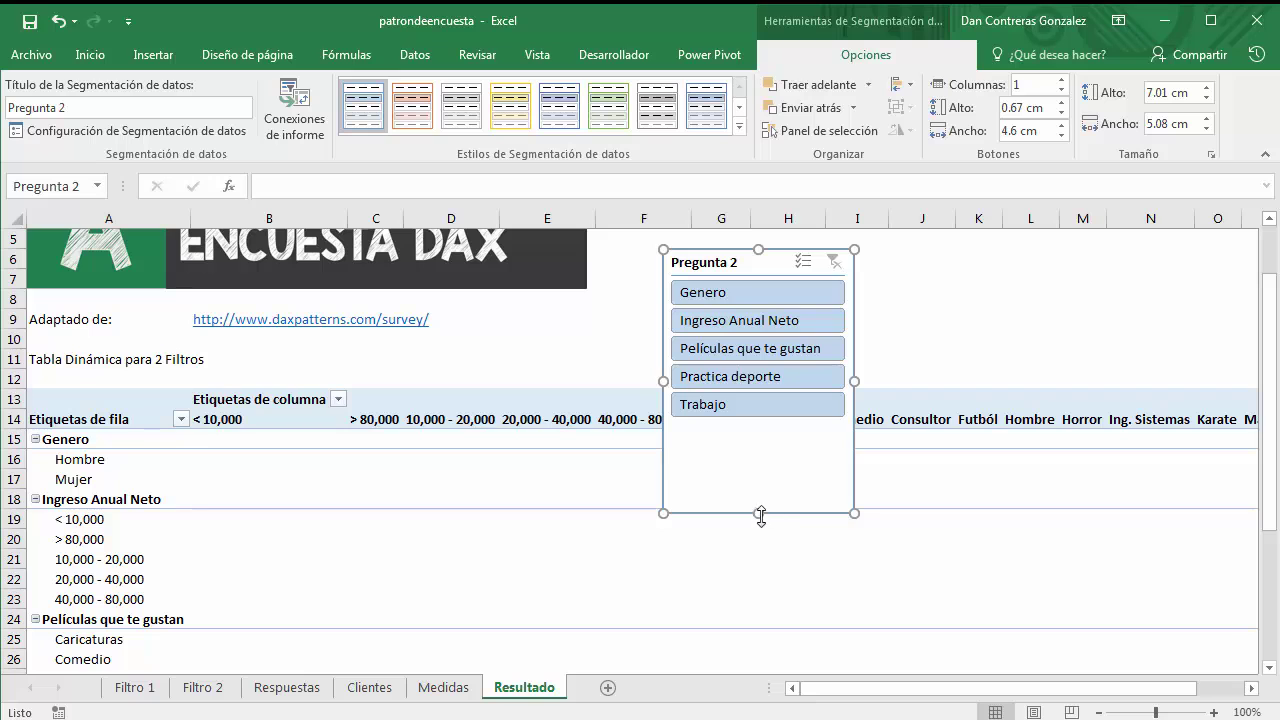
{"action": "left_click_drag", "start_coordinate": [760, 515], "coordinate": [755, 422]}
{"action": "left_click", "coordinate": [700, 292]}
{"action": "left_click_drag", "start_coordinate": [714, 258], "coordinate": [676, 261]}
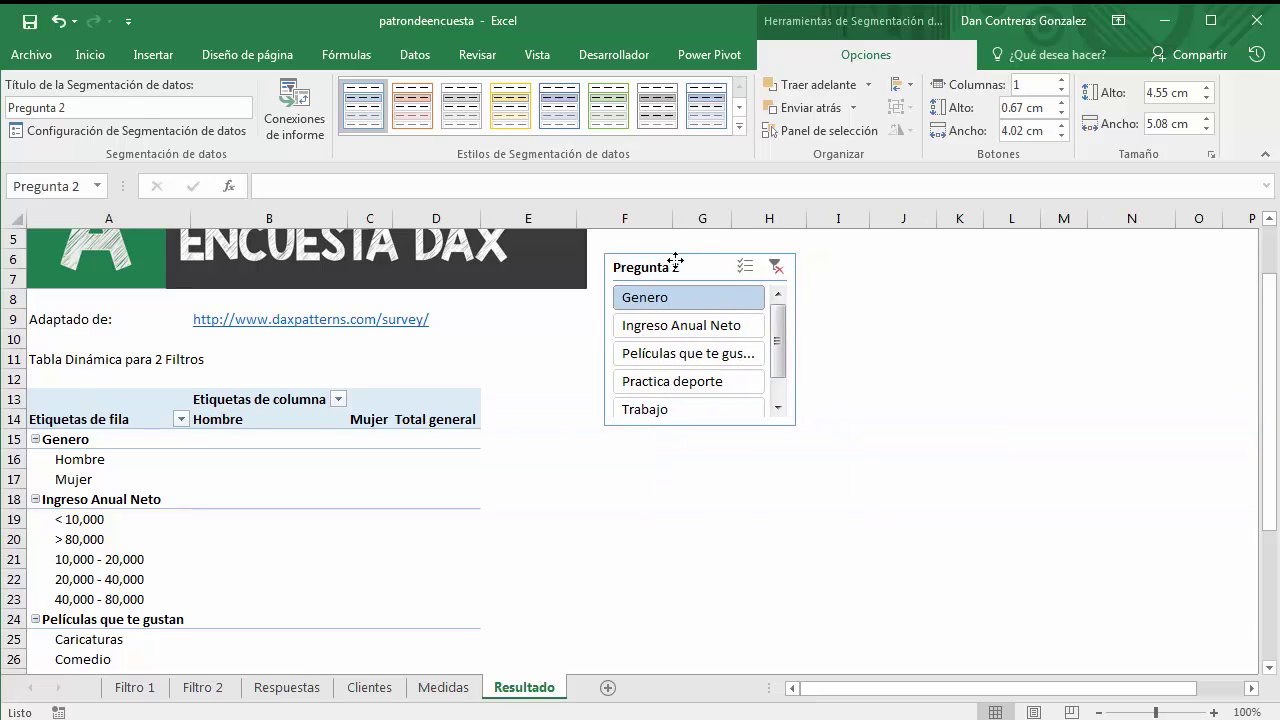
{"action": "left_click", "coordinate": [534, 479]}
- Lengthen the slicer to show all items and expand the Clientes fields in the pivot list
{"action": "scroll", "coordinate": [363, 437], "scroll_direction": "down", "scroll_amount": 2}
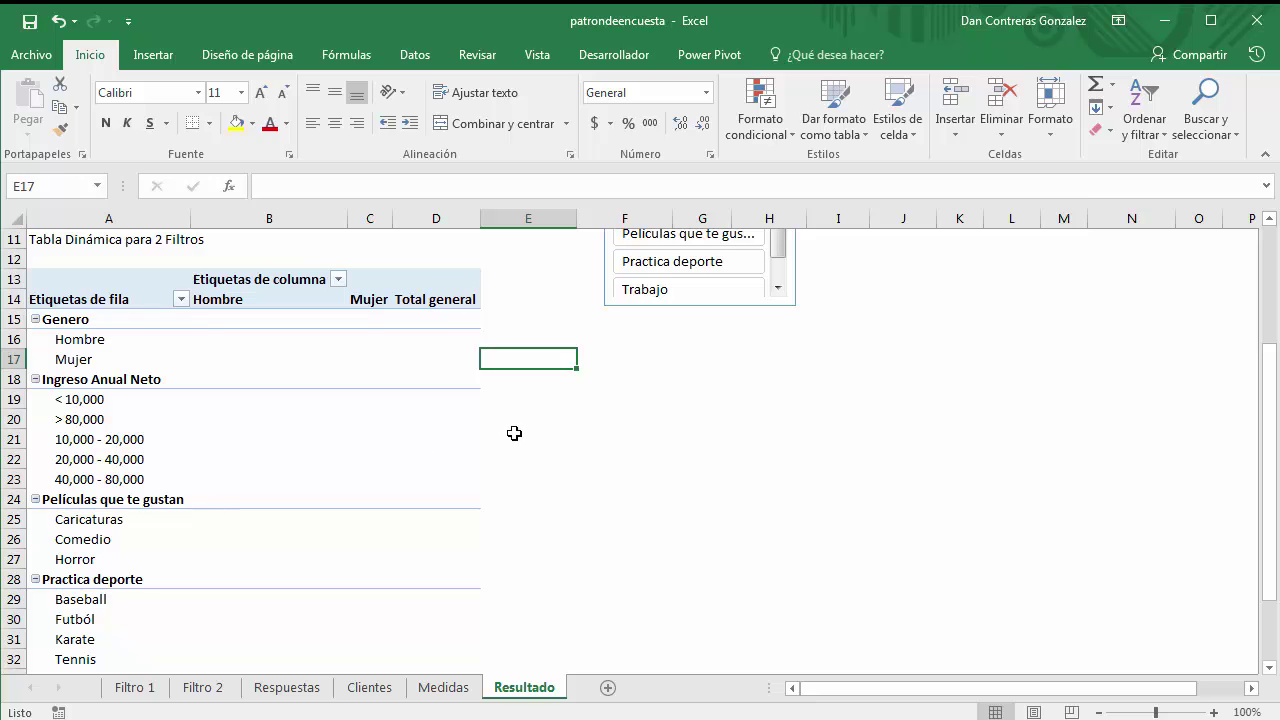
{"action": "left_click", "coordinate": [680, 306]}
{"action": "left_click_drag", "start_coordinate": [689, 306], "coordinate": [694, 320]}
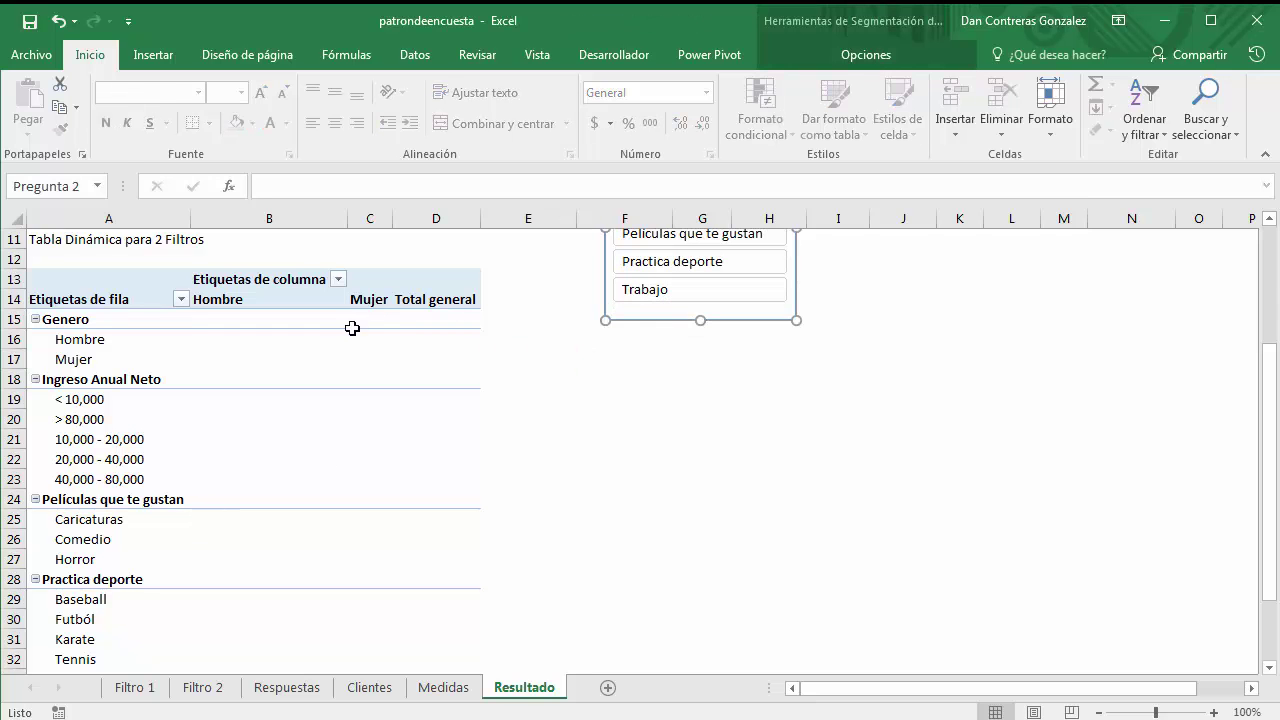
{"action": "left_click", "coordinate": [342, 342]}
{"action": "scroll", "coordinate": [1258, 393], "scroll_direction": "up", "scroll_amount": 1}
{"action": "scroll", "coordinate": [1262, 393], "scroll_direction": "up", "scroll_amount": 1}
{"action": "left_click", "coordinate": [1040, 366]}
{"action": "scroll", "coordinate": [1235, 395], "scroll_direction": "down", "scroll_amount": 1}
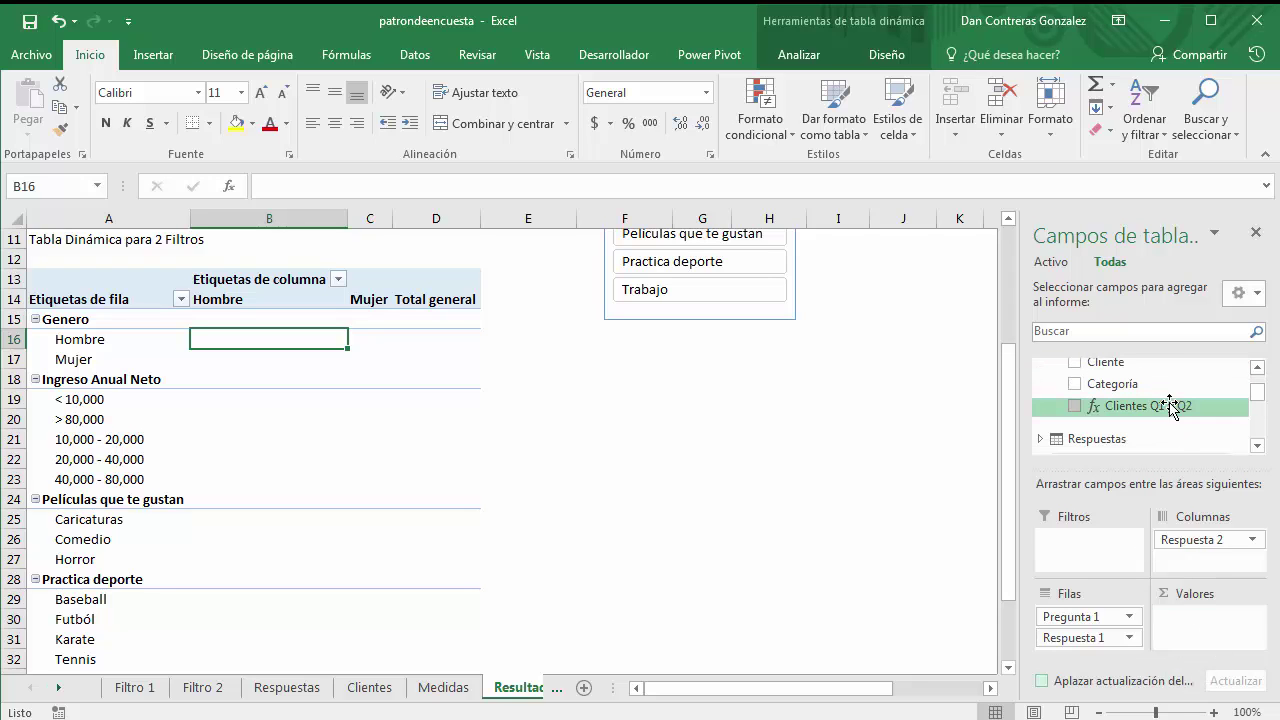
{"action": "left_click_drag", "start_coordinate": [1170, 405], "coordinate": [1195, 617]}
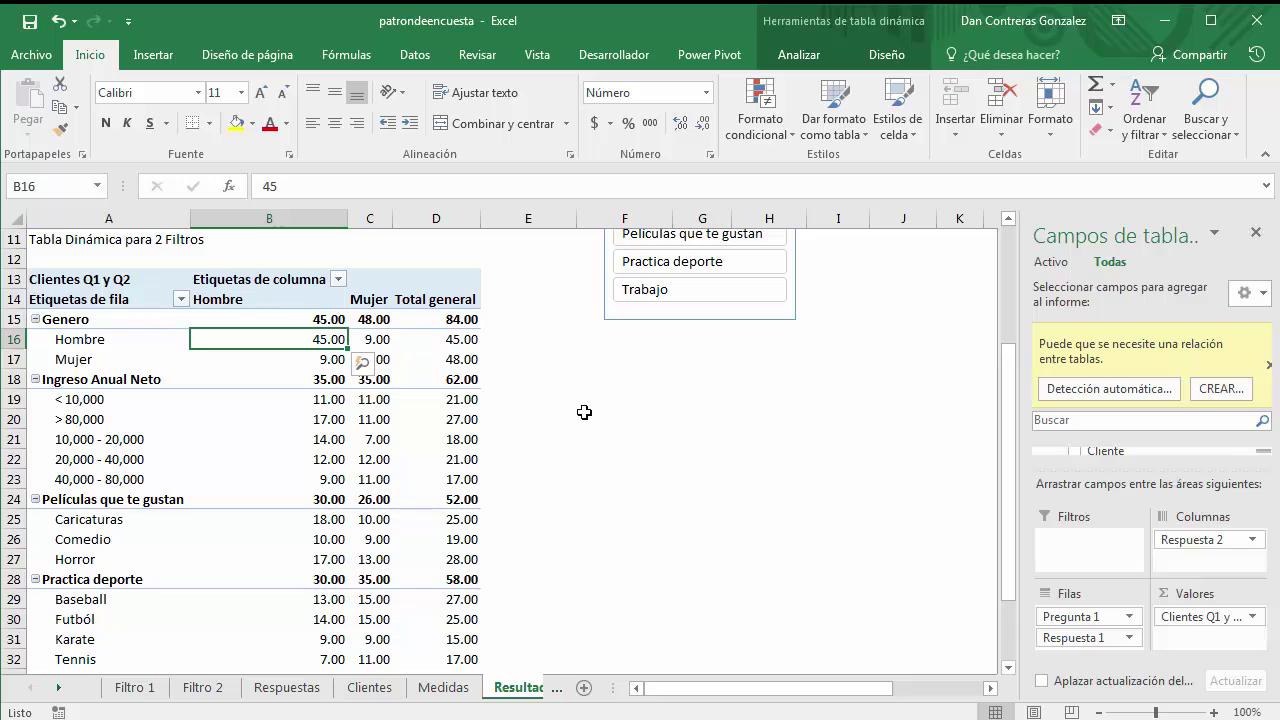
{"action": "left_click", "coordinate": [584, 412]}
{"action": "scroll", "coordinate": [584, 420], "scroll_direction": "up", "scroll_amount": 2}
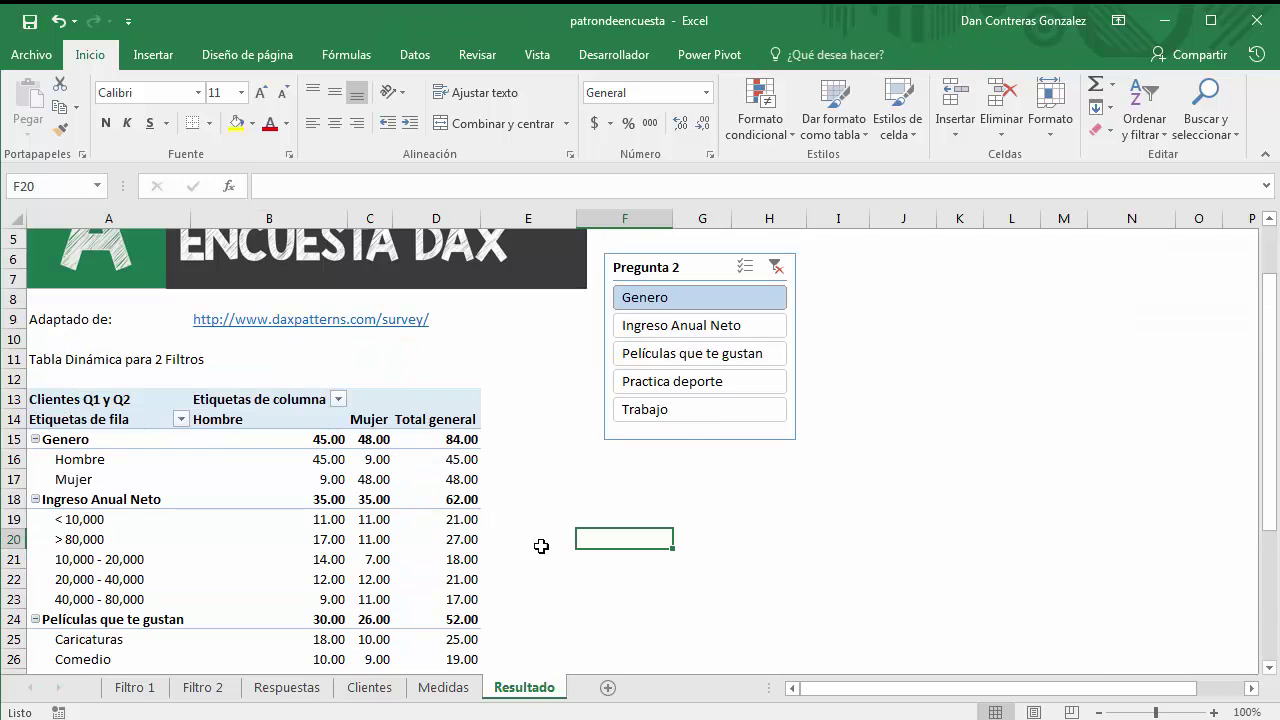
{"action": "scroll", "coordinate": [500, 550], "scroll_direction": "down", "scroll_amount": 1}
{"action": "scroll", "coordinate": [520, 540], "scroll_direction": "up", "scroll_amount": 2}
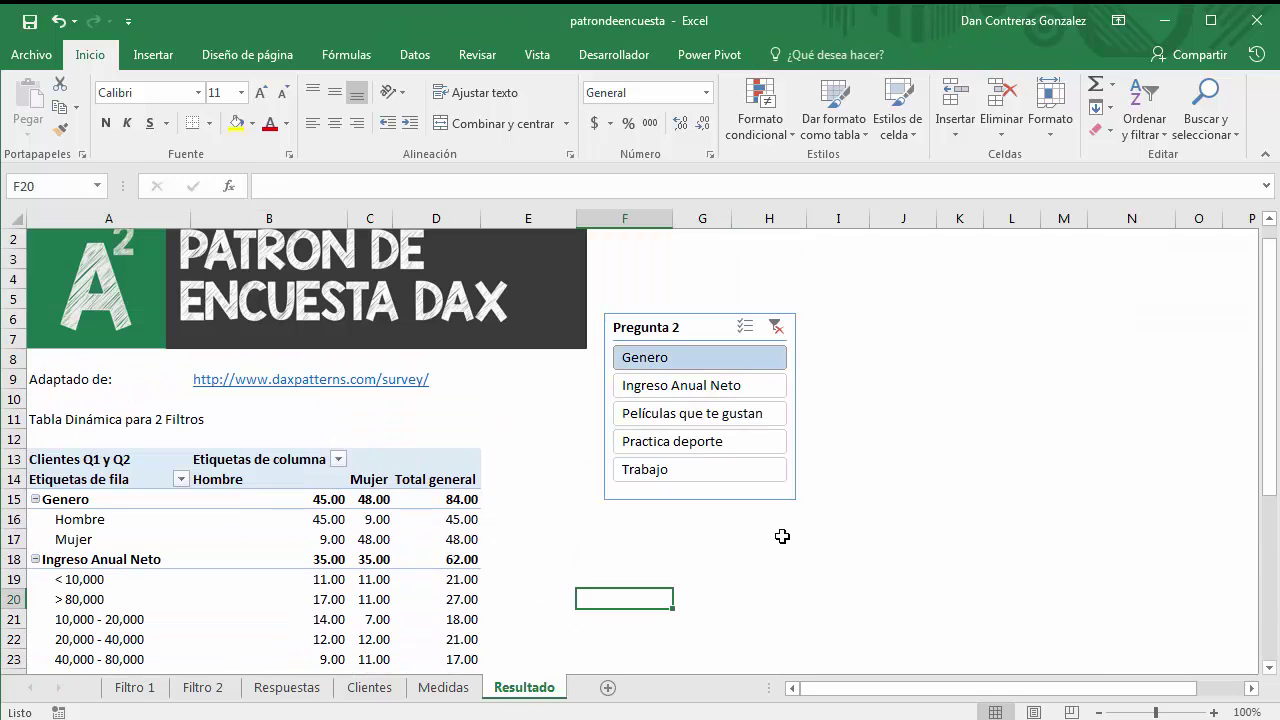
{"action": "scroll", "coordinate": [560, 515], "scroll_direction": "down", "scroll_amount": 1}
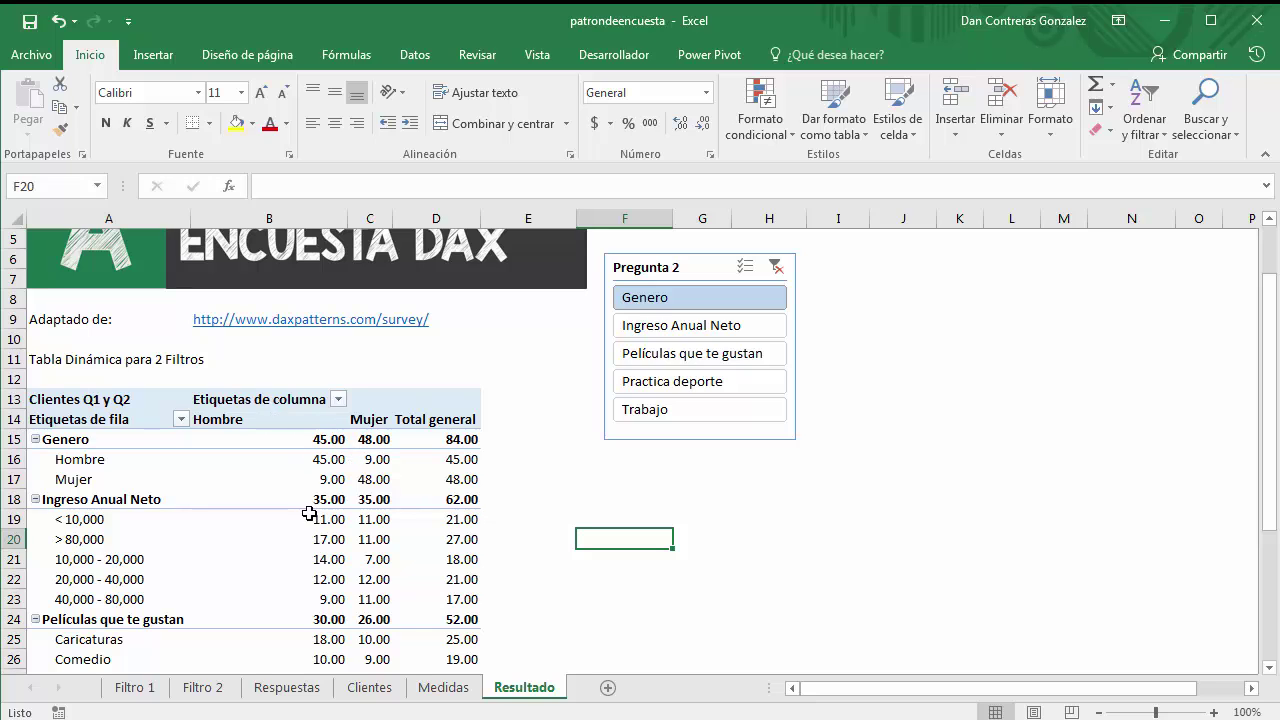
{"action": "left_click", "coordinate": [309, 513]}
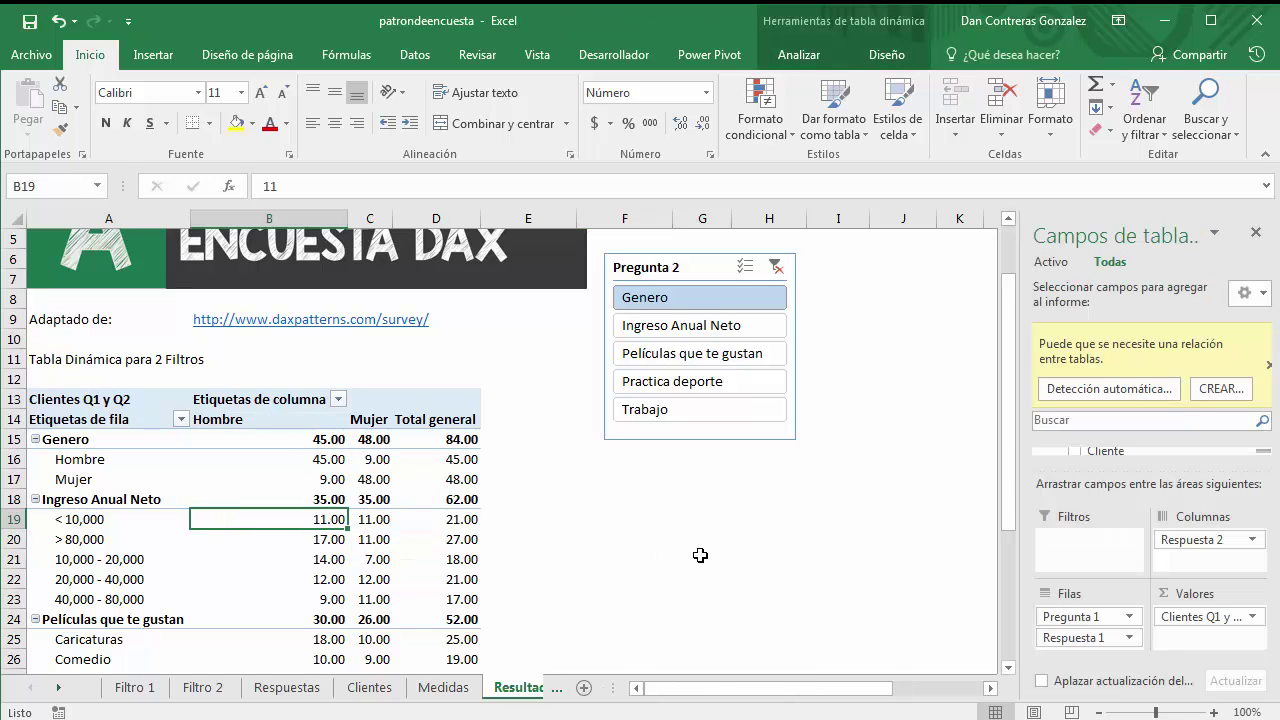
{"action": "left_click", "coordinate": [300, 539]}
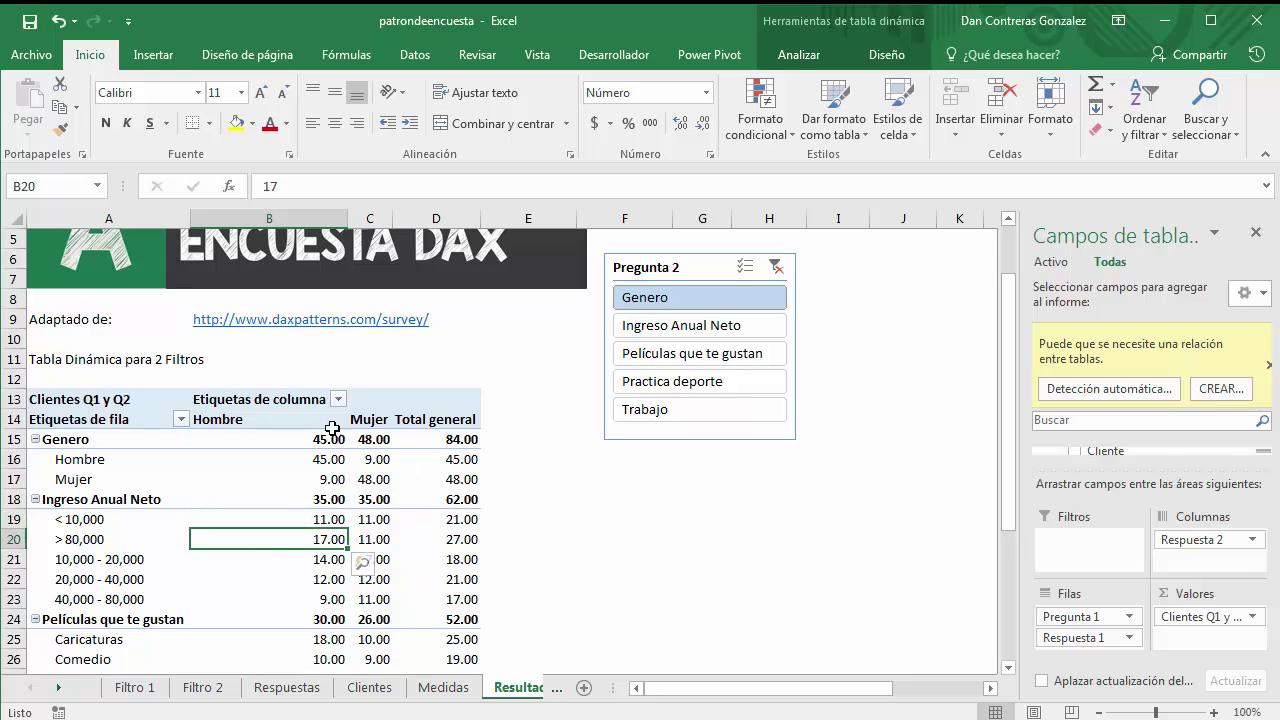
{"action": "left_click", "coordinate": [306, 458]}
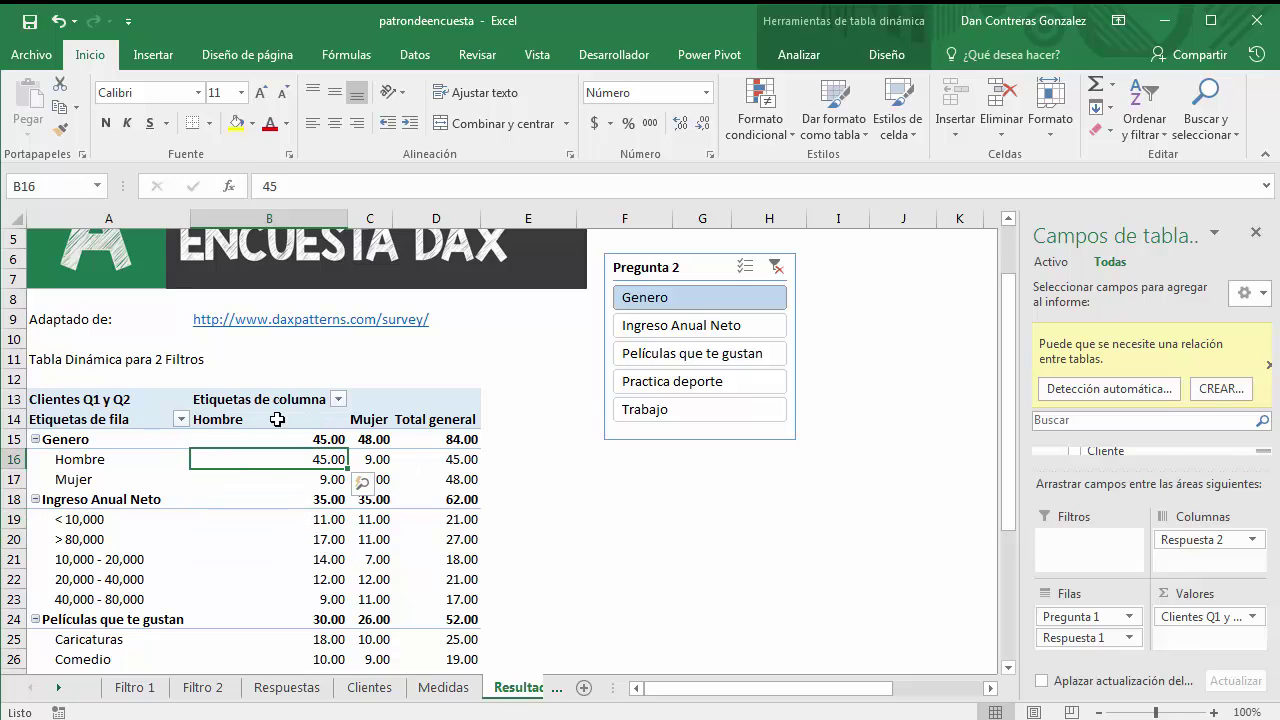
{"action": "left_click", "coordinate": [251, 437]}
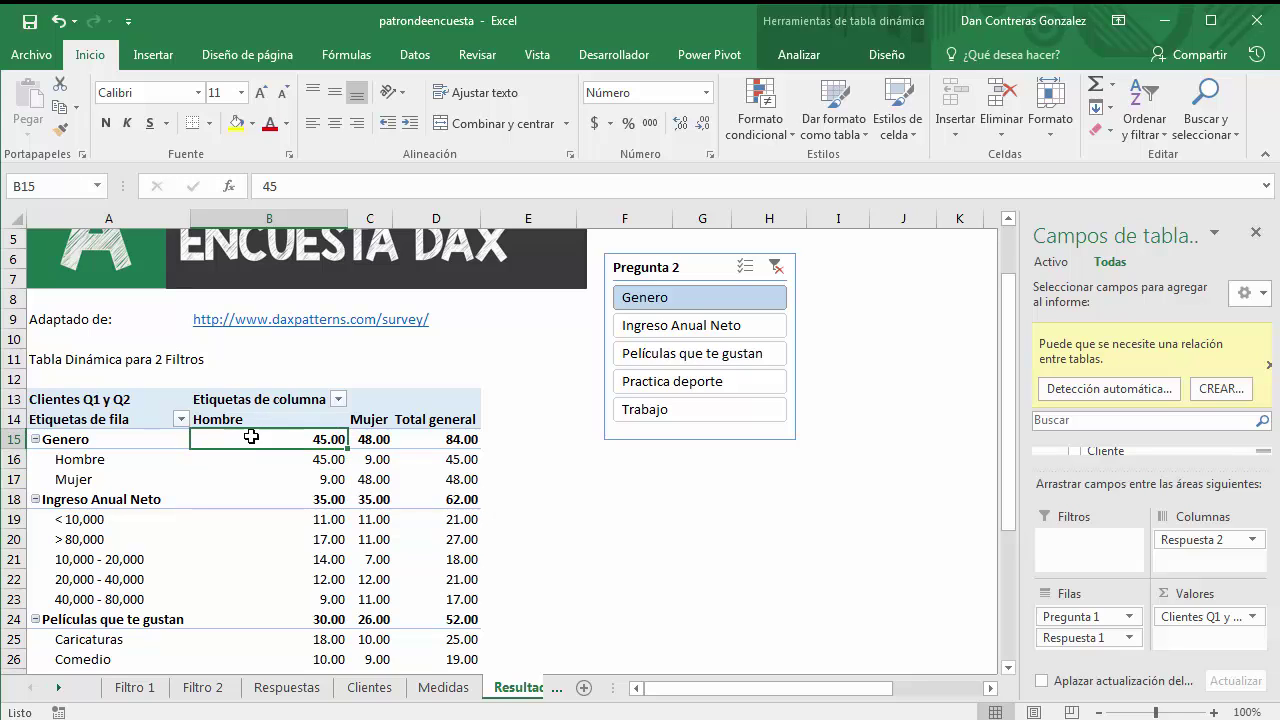
{"action": "left_click", "coordinate": [263, 456]}
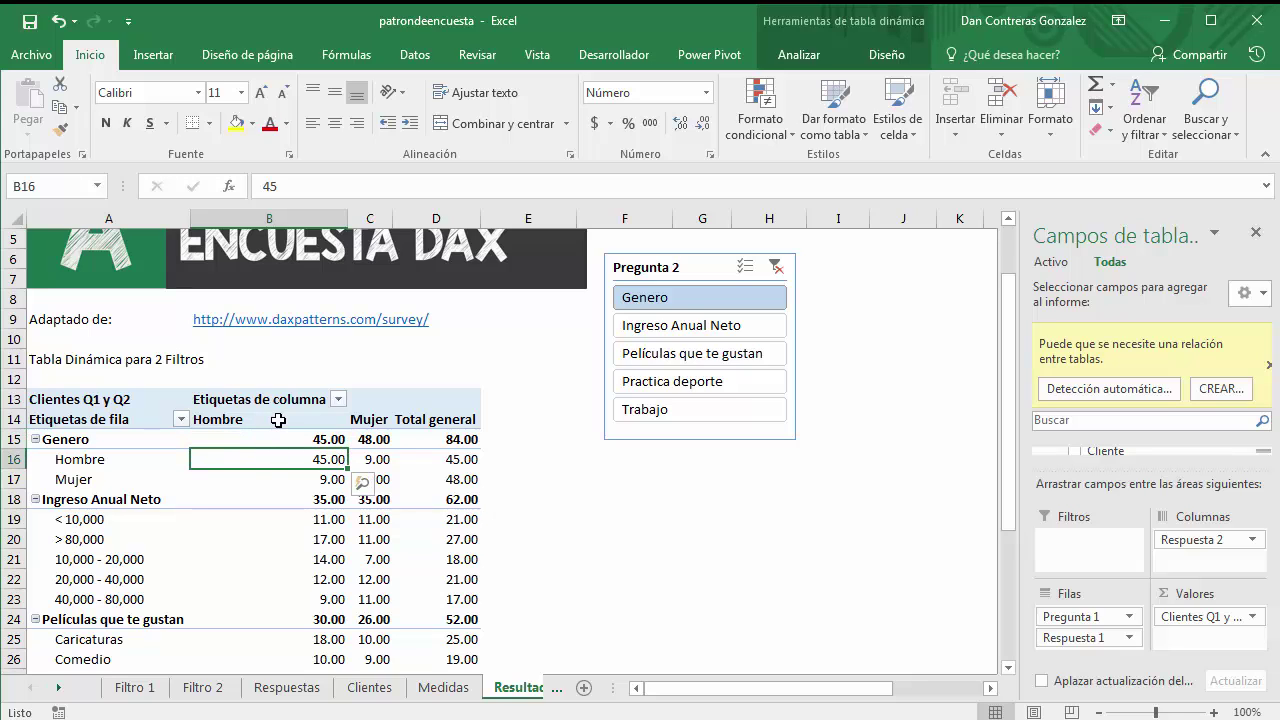
{"action": "left_click", "coordinate": [230, 480]}
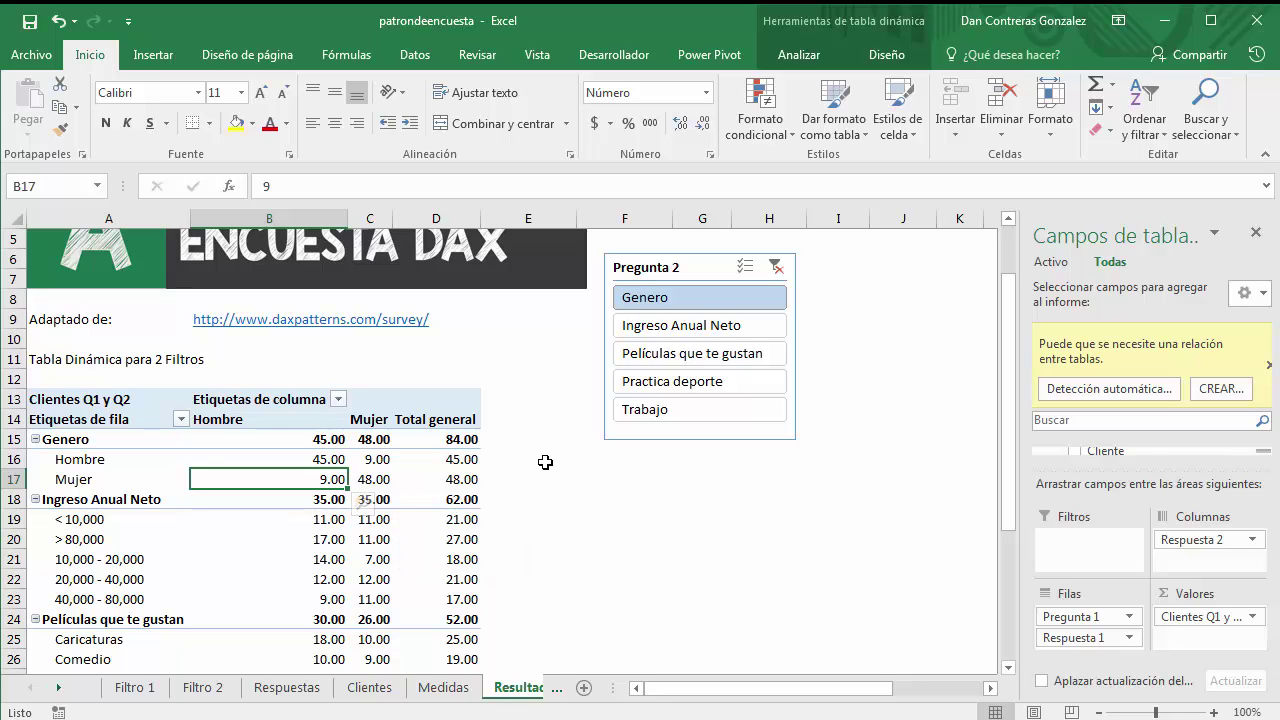
{"action": "left_click", "coordinate": [305, 459]}
{"action": "left_click", "coordinate": [301, 480]}
{"action": "scroll", "coordinate": [528, 524], "scroll_direction": "down", "scroll_amount": 1}
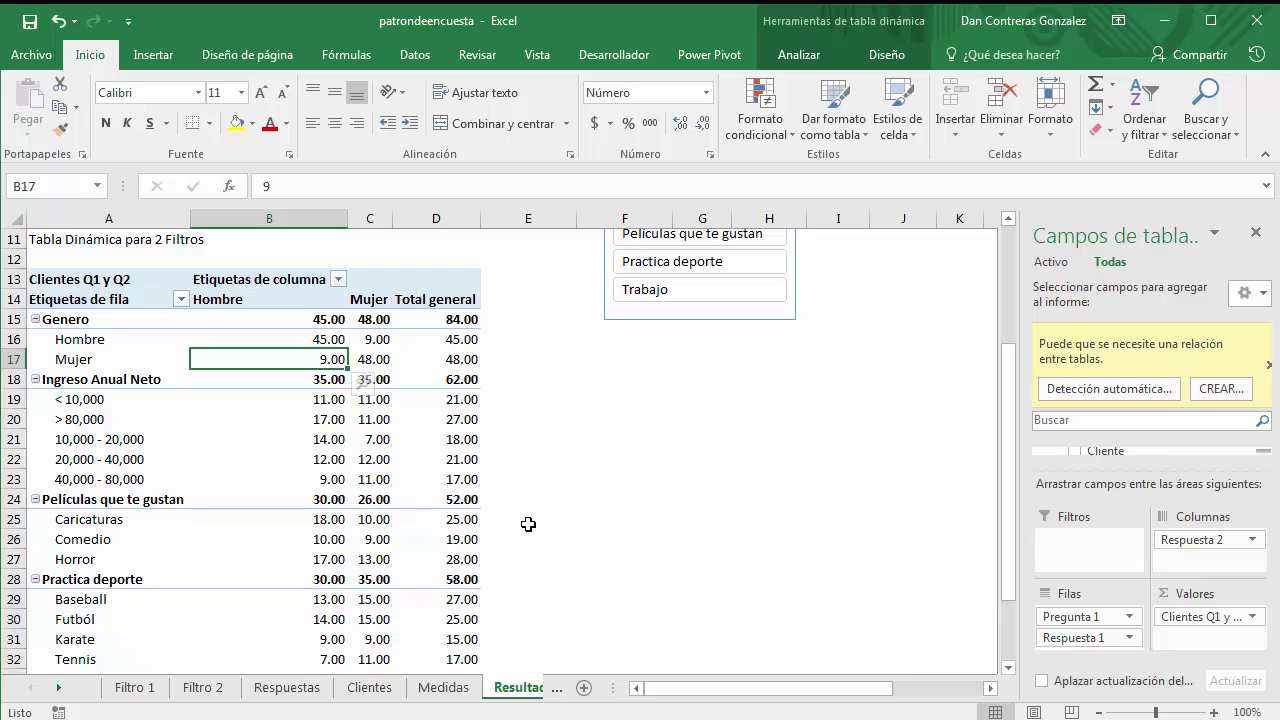
{"action": "left_click_drag", "start_coordinate": [316, 519], "coordinate": [300, 560]}
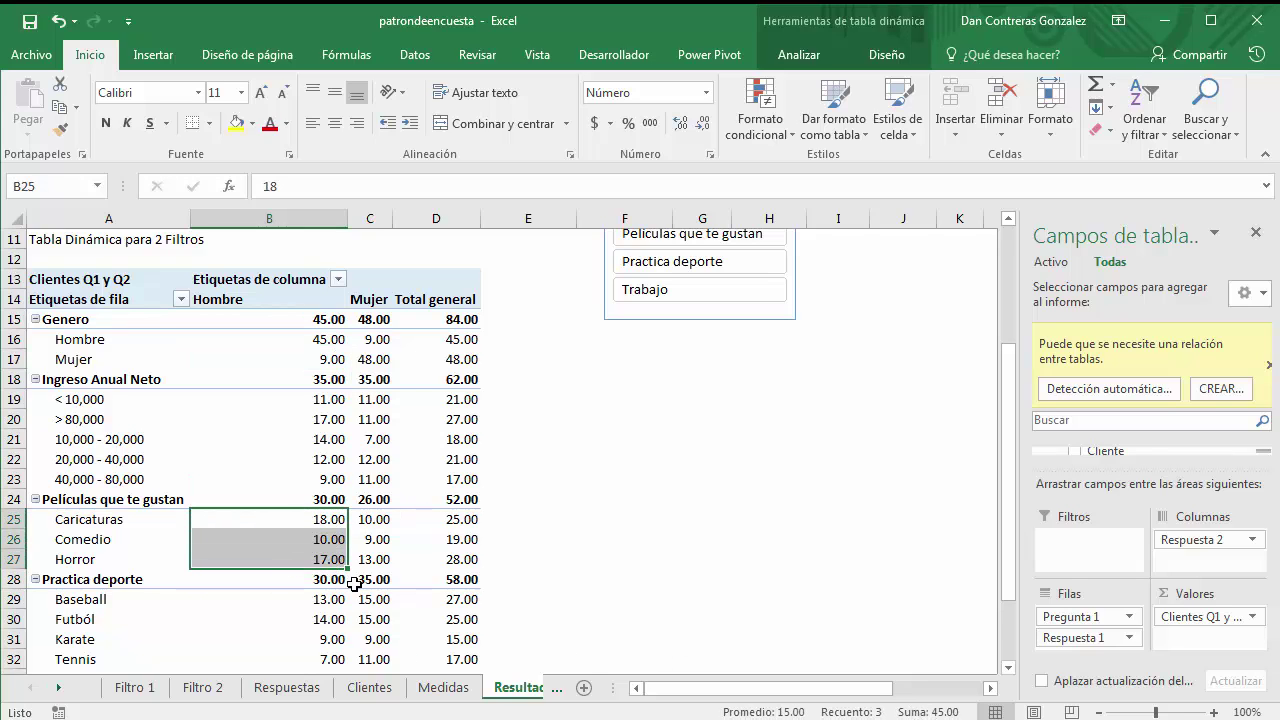
{"action": "left_click", "coordinate": [318, 500]}
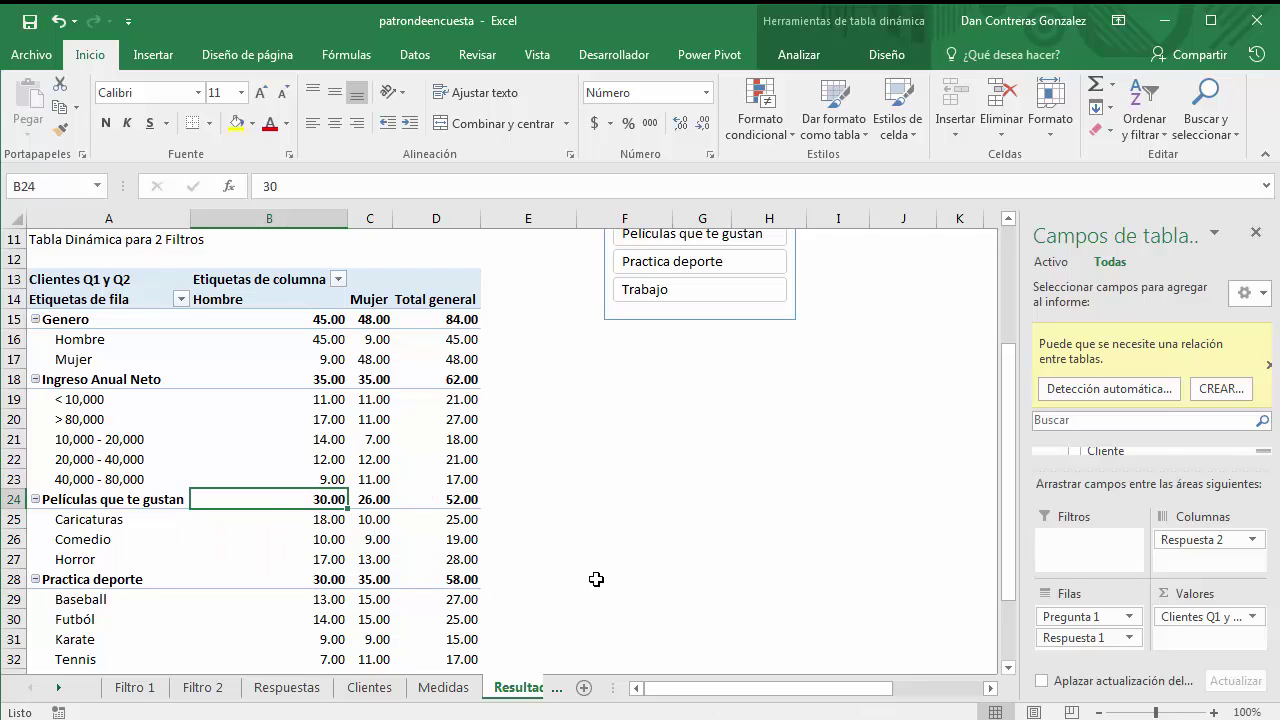
{"action": "left_click", "coordinate": [305, 520]}
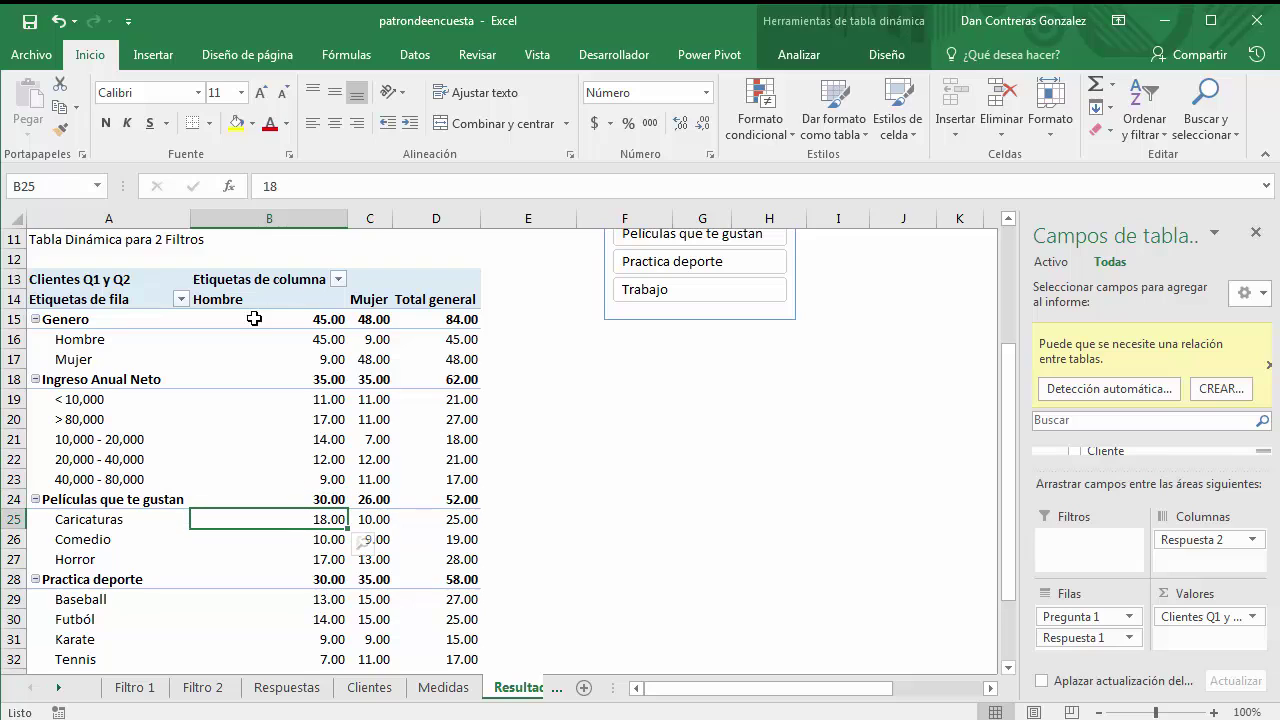
{"action": "left_click", "coordinate": [318, 540]}
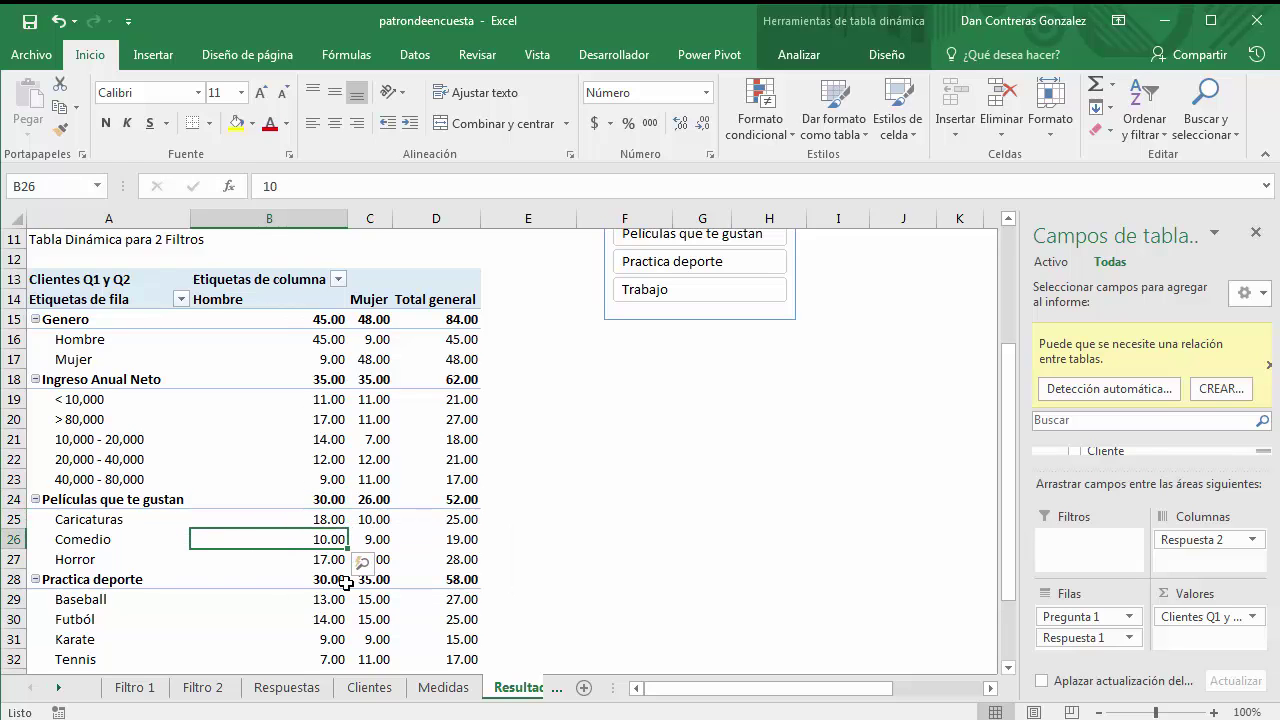
{"action": "left_click", "coordinate": [307, 560]}
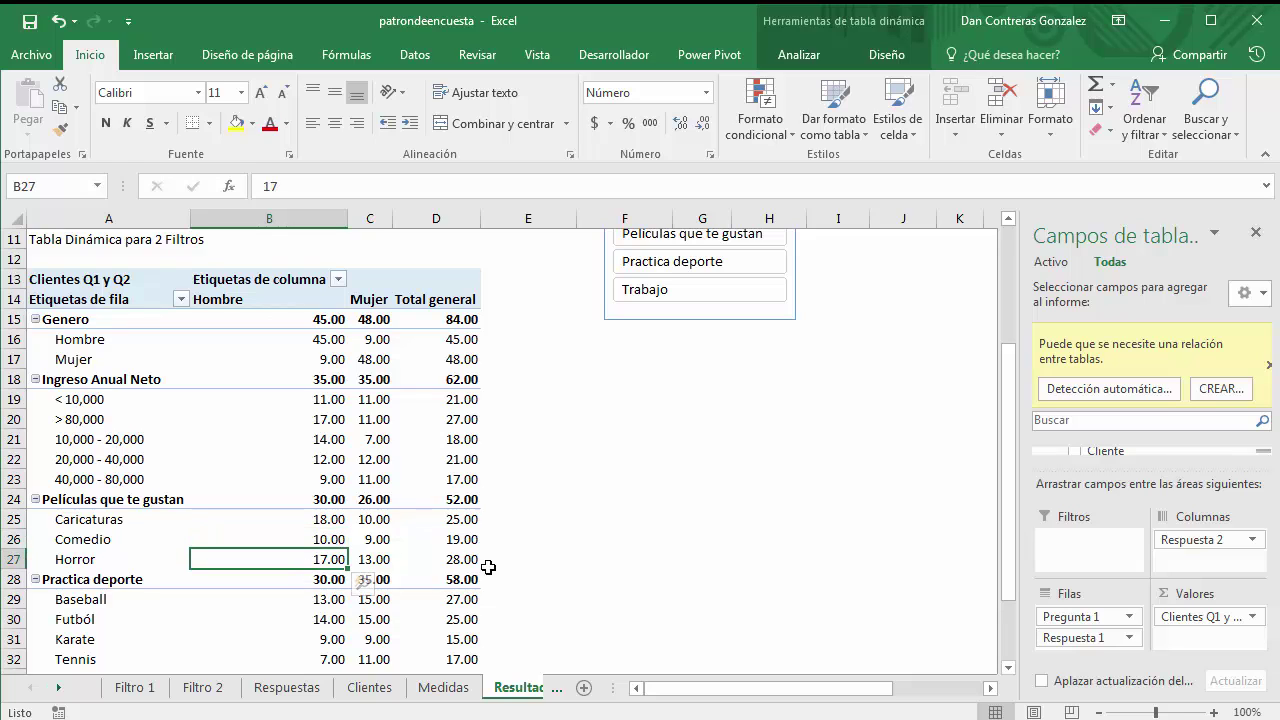
{"action": "left_click_drag", "start_coordinate": [330, 520], "coordinate": [330, 562]}
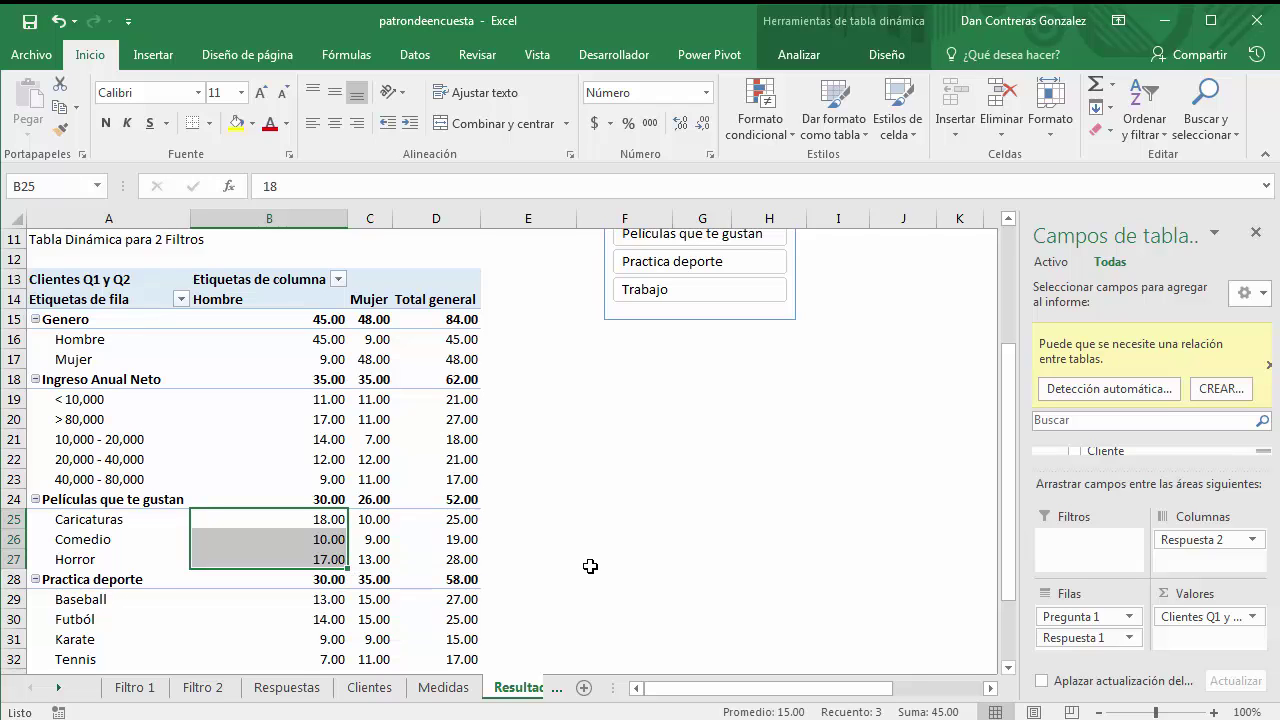
{"action": "scroll", "coordinate": [590, 566], "scroll_direction": "up", "scroll_amount": 3}
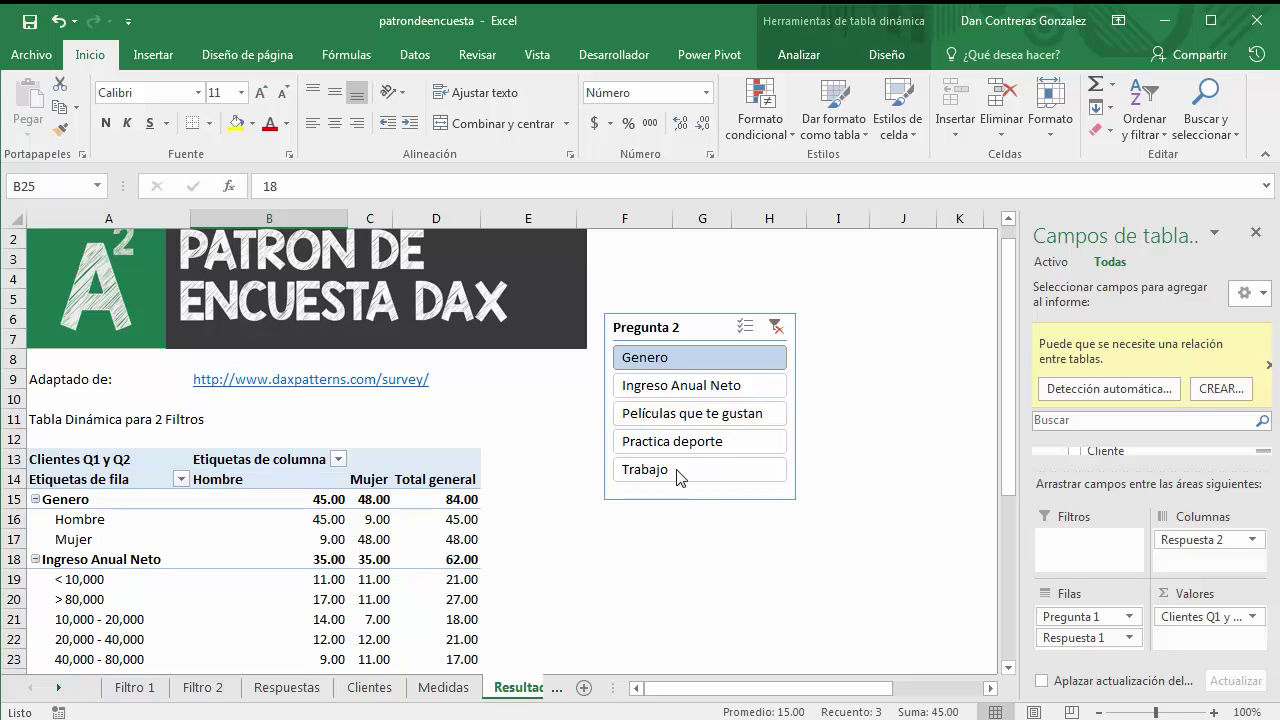
- Filter the pivot columns to the Trabajo answers and check the resulting counts
{"action": "scroll", "coordinate": [277, 523], "scroll_direction": "down", "scroll_amount": 3}
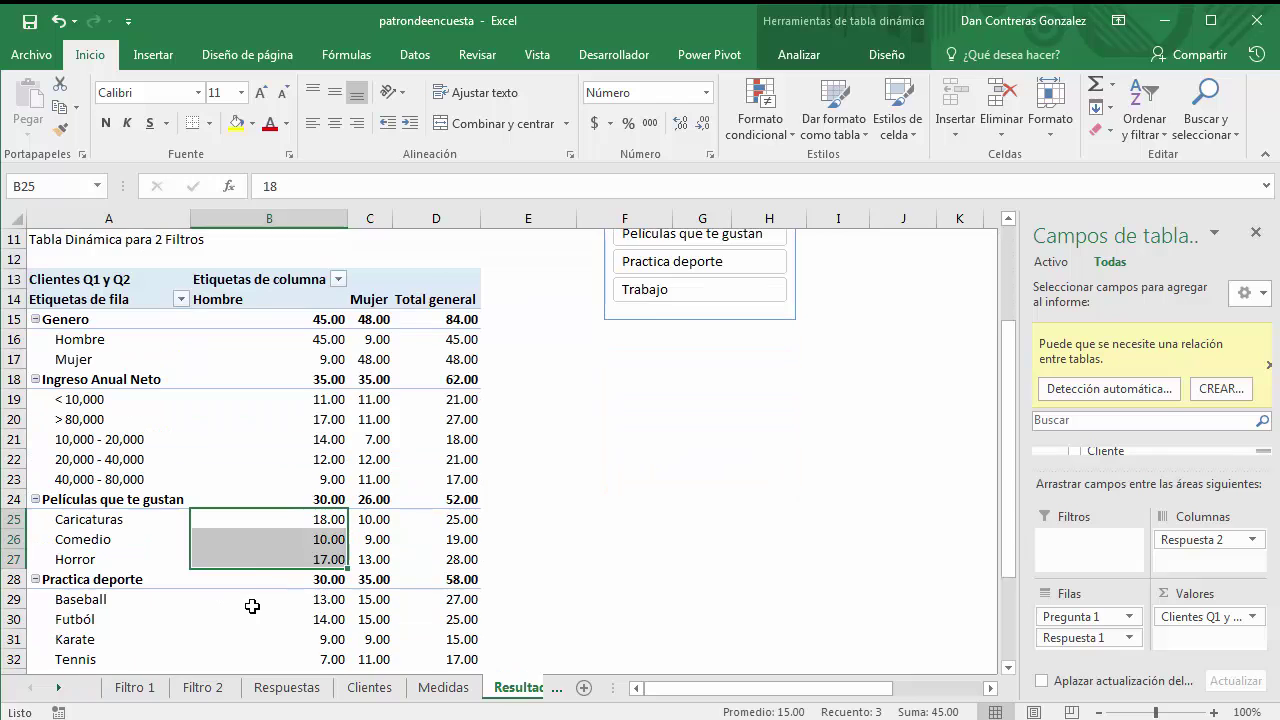
{"action": "scroll", "coordinate": [456, 538], "scroll_direction": "up", "scroll_amount": 3}
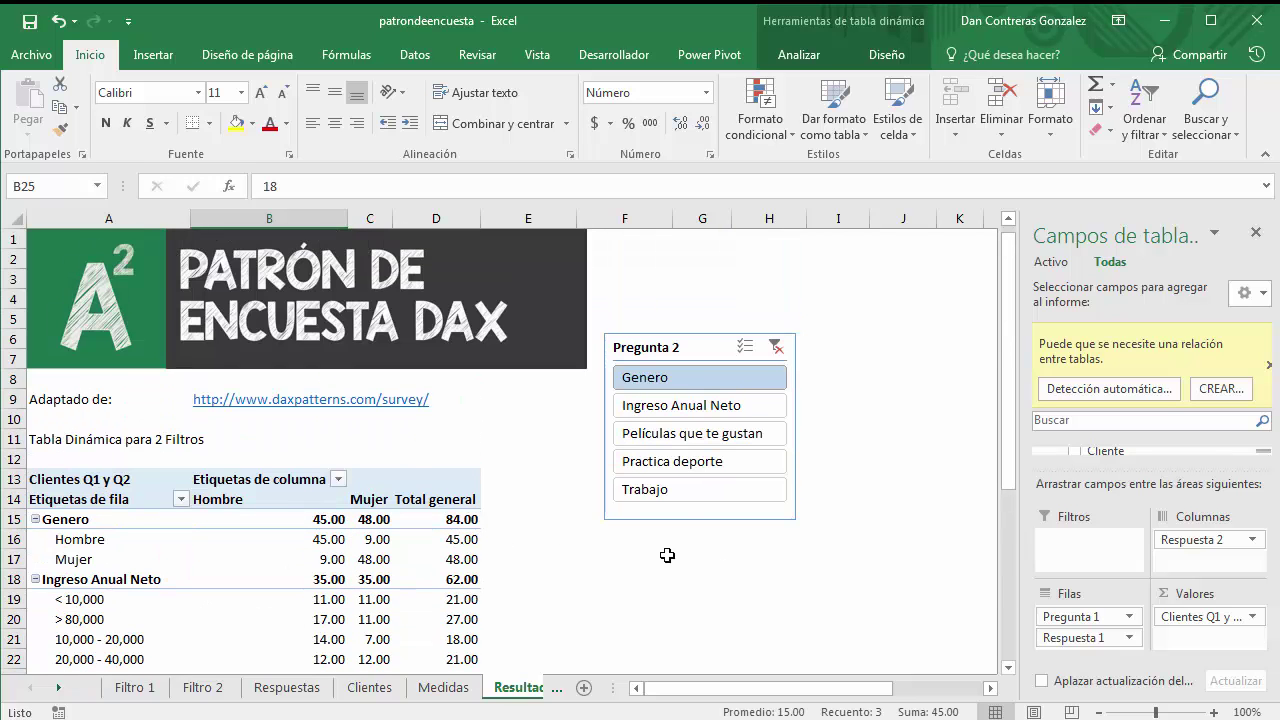
{"action": "left_click", "coordinate": [686, 490]}
{"action": "scroll", "coordinate": [326, 559], "scroll_direction": "down", "scroll_amount": 2}
{"action": "scroll", "coordinate": [432, 630], "scroll_direction": "down", "scroll_amount": 2}
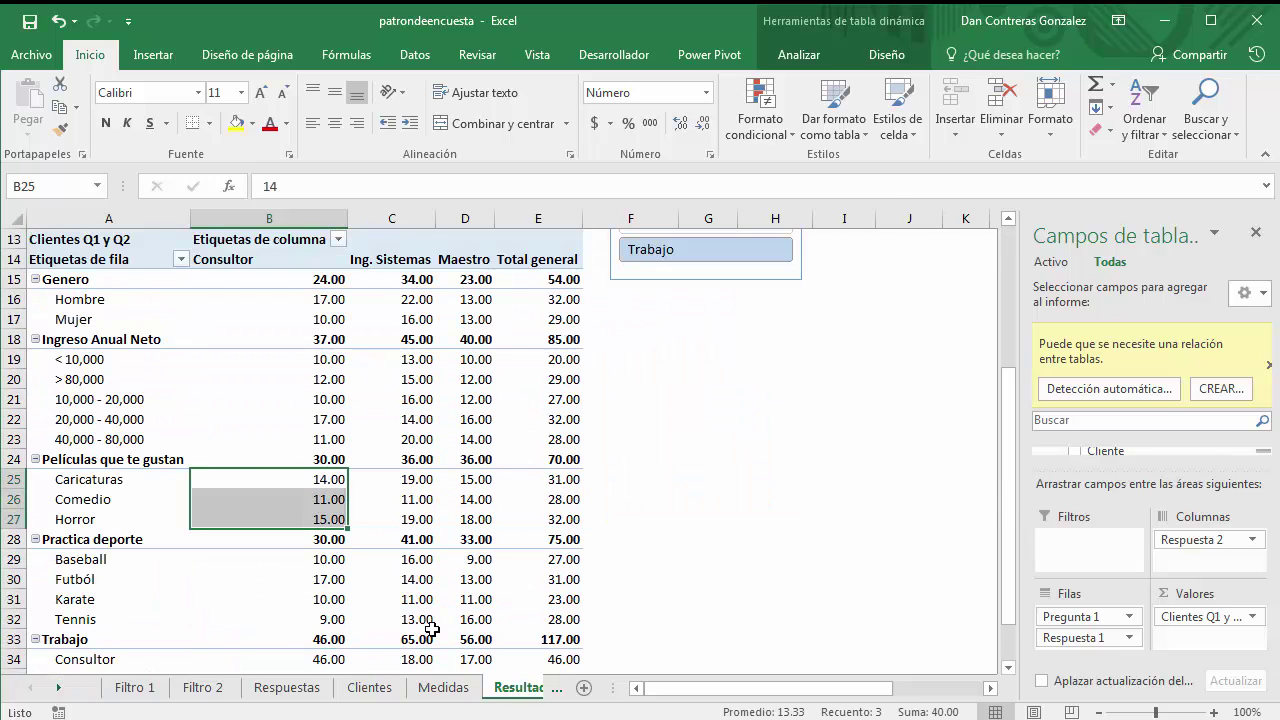
{"action": "left_click", "coordinate": [466, 559]}
{"action": "scroll", "coordinate": [904, 632], "scroll_direction": "up", "scroll_amount": 3}
{"action": "scroll", "coordinate": [666, 457], "scroll_direction": "down", "scroll_amount": 2}
{"action": "scroll", "coordinate": [543, 428], "scroll_direction": "up", "scroll_amount": 2}
- Switch the slicer to Practica deporte and inspect the Consultor count under Futból
{"action": "left_click", "coordinate": [700, 401]}
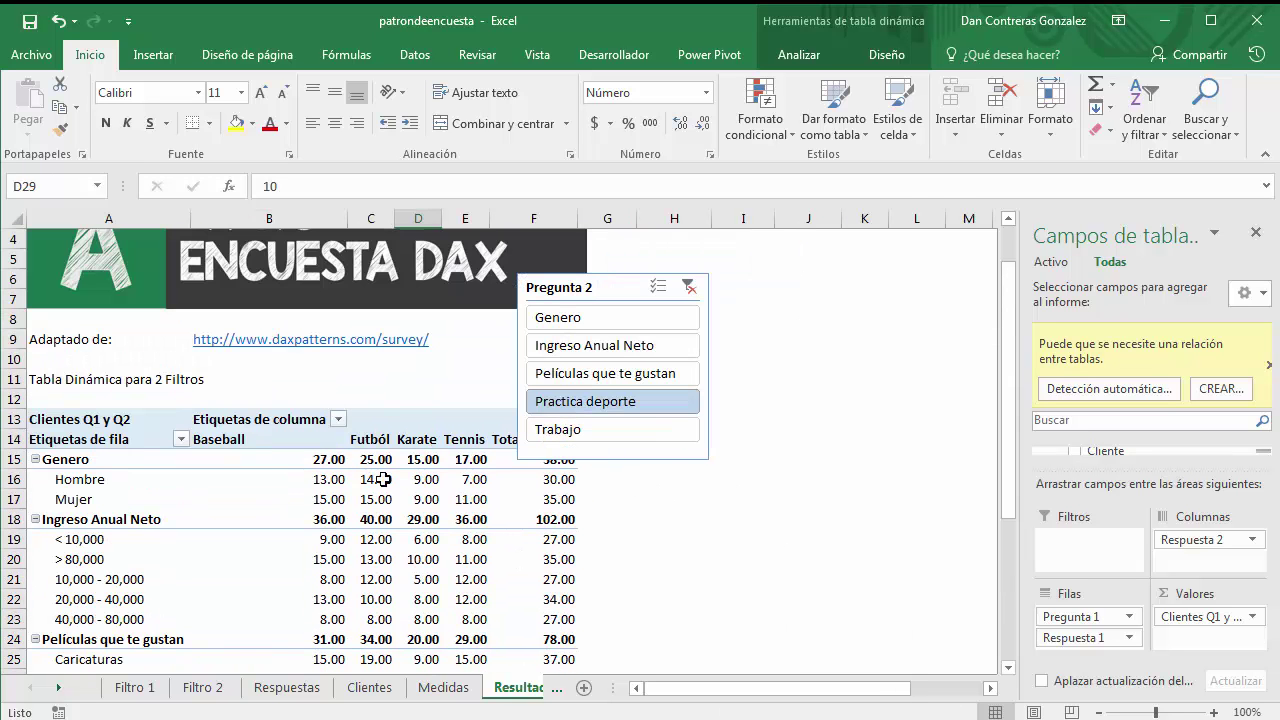
{"action": "scroll", "coordinate": [368, 557], "scroll_direction": "down", "scroll_amount": 6}
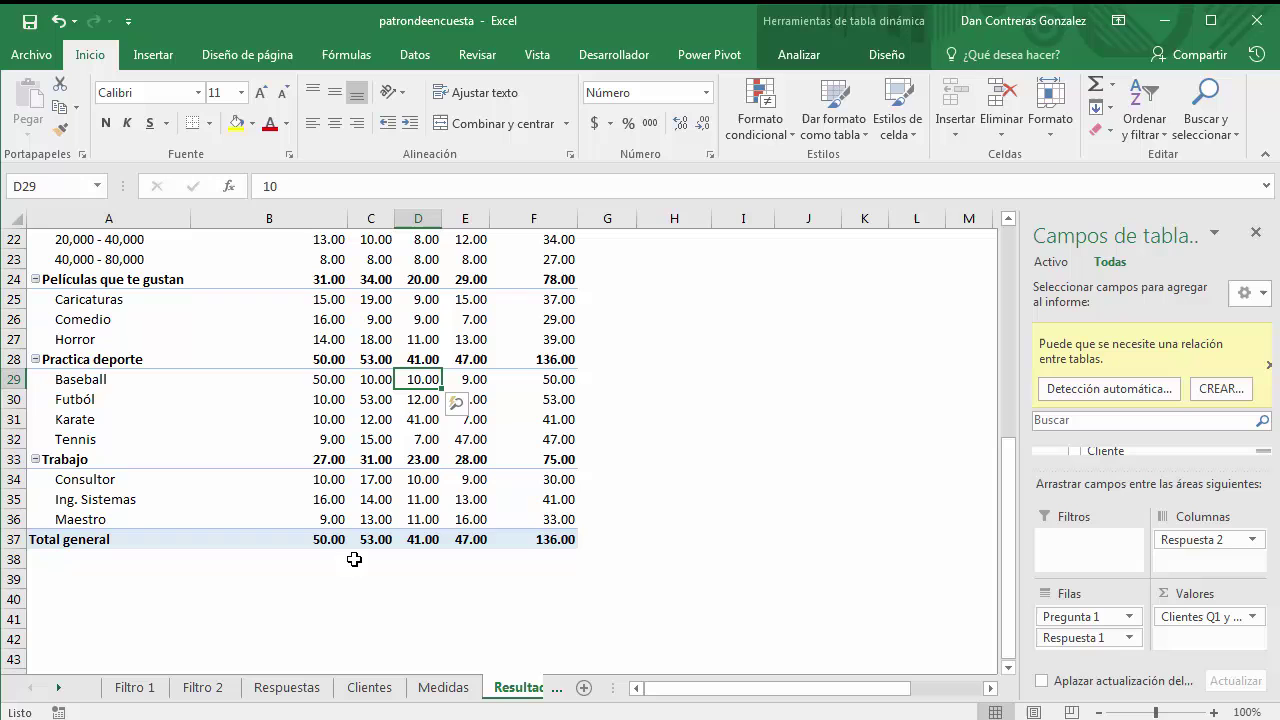
{"action": "left_click", "coordinate": [374, 488]}
{"action": "scroll", "coordinate": [554, 634], "scroll_direction": "up", "scroll_amount": 4}
{"action": "scroll", "coordinate": [540, 600], "scroll_direction": "up", "scroll_amount": 3}
{"action": "left_click_drag", "start_coordinate": [649, 340], "coordinate": [746, 334]}
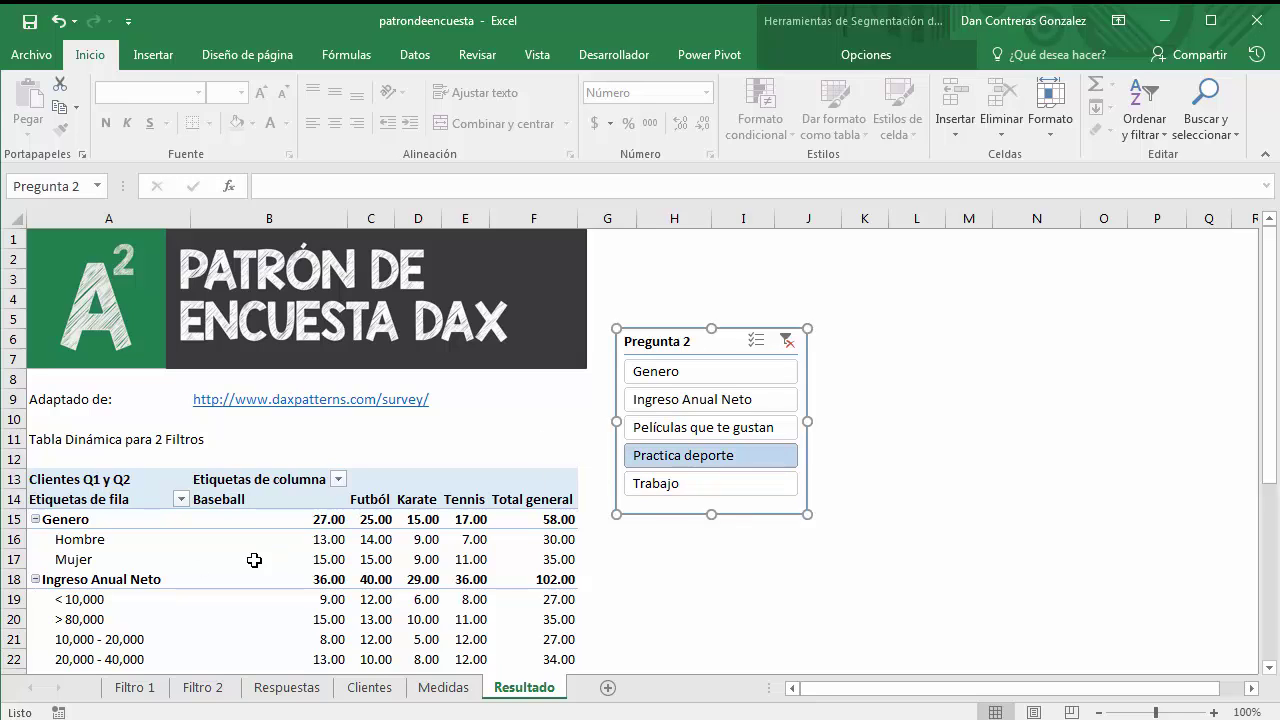
{"action": "mouse_move", "coordinate": [323, 539]}
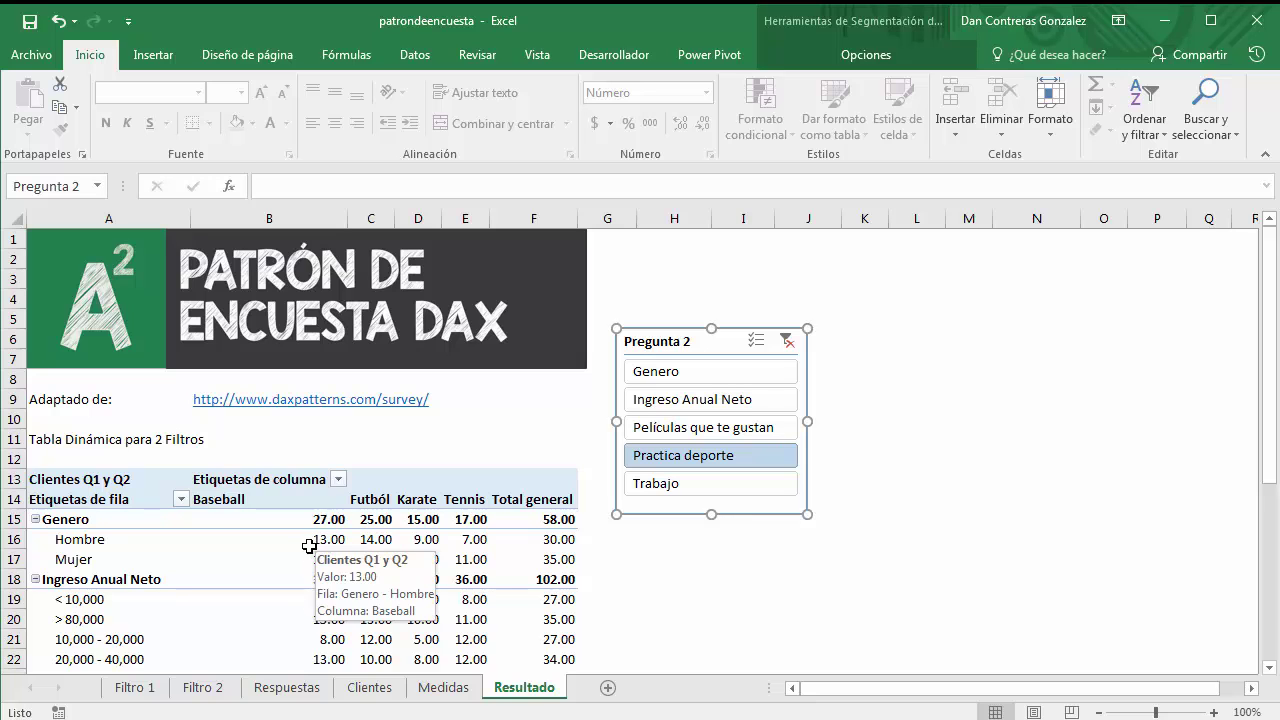
- Go to the Medidas sheet and bring up the Power Pivot commands
{"action": "left_click", "coordinate": [443, 687]}
{"action": "scroll", "coordinate": [468, 603], "scroll_direction": "down", "scroll_amount": 4}
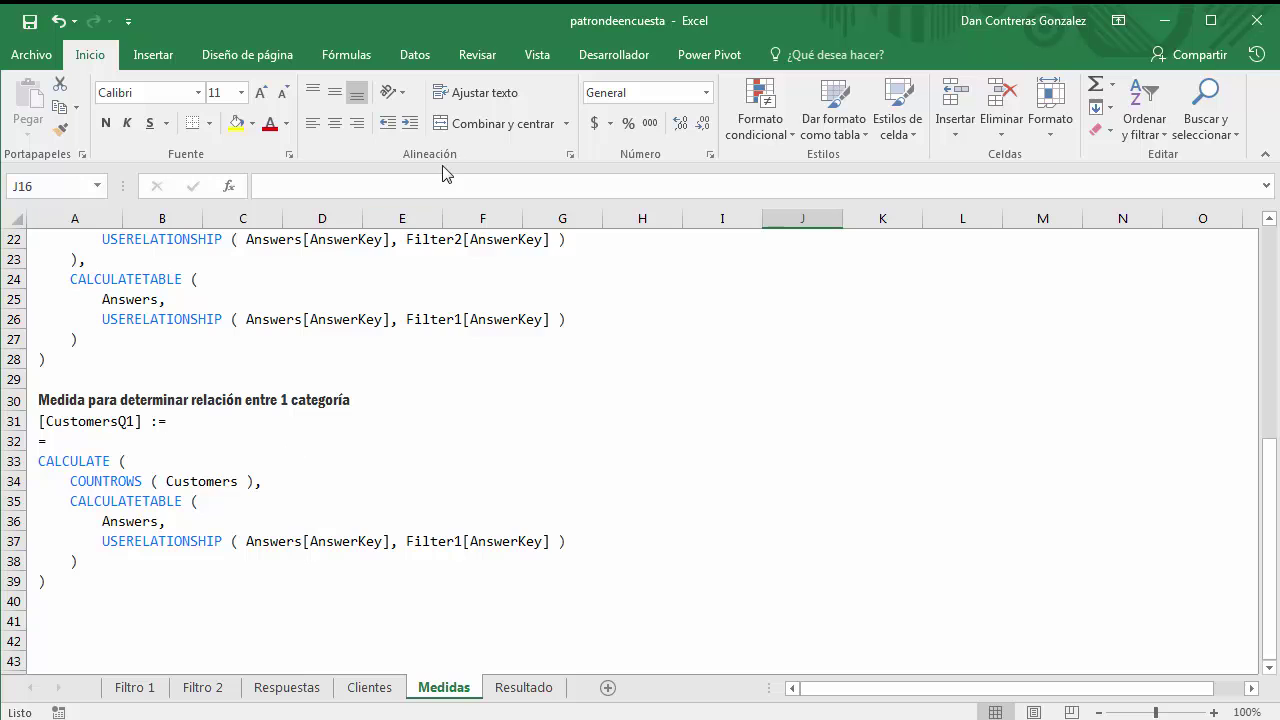
{"action": "left_click", "coordinate": [614, 58]}
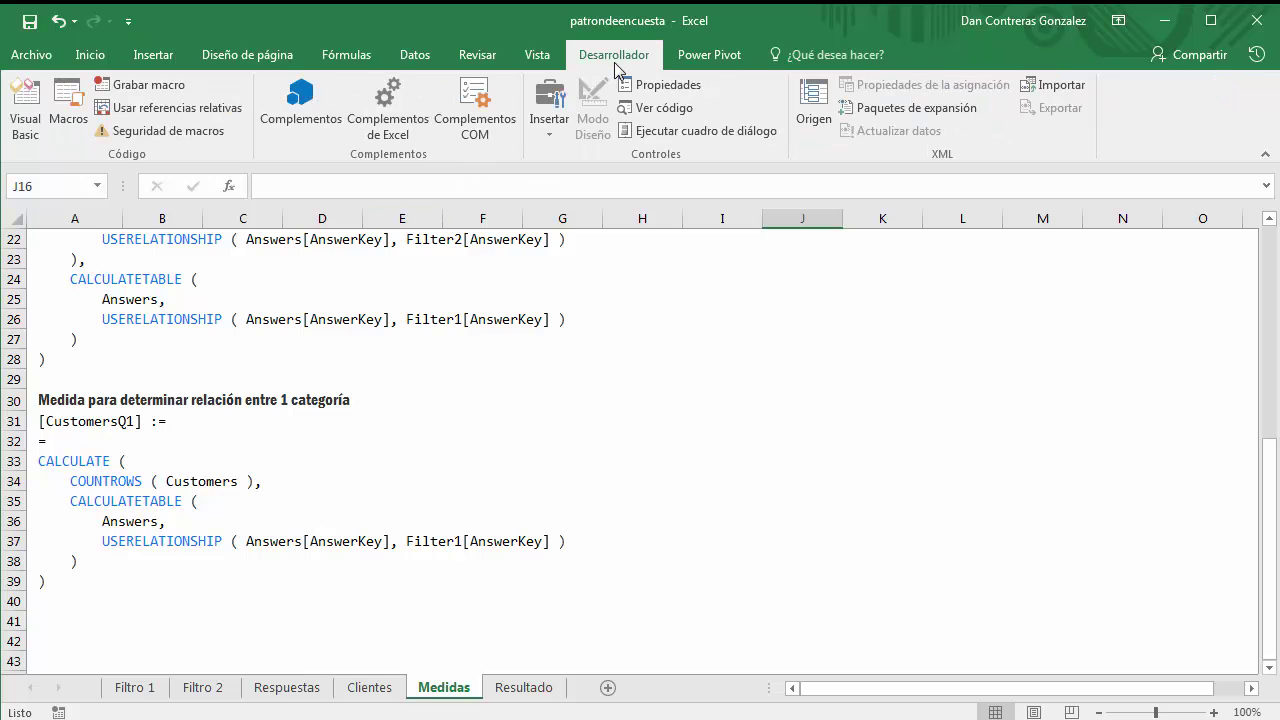
{"action": "left_click", "coordinate": [680, 56]}
- Create a new measure named ClientesQ1 stored in the Clientes table
{"action": "left_click", "coordinate": [125, 125]}
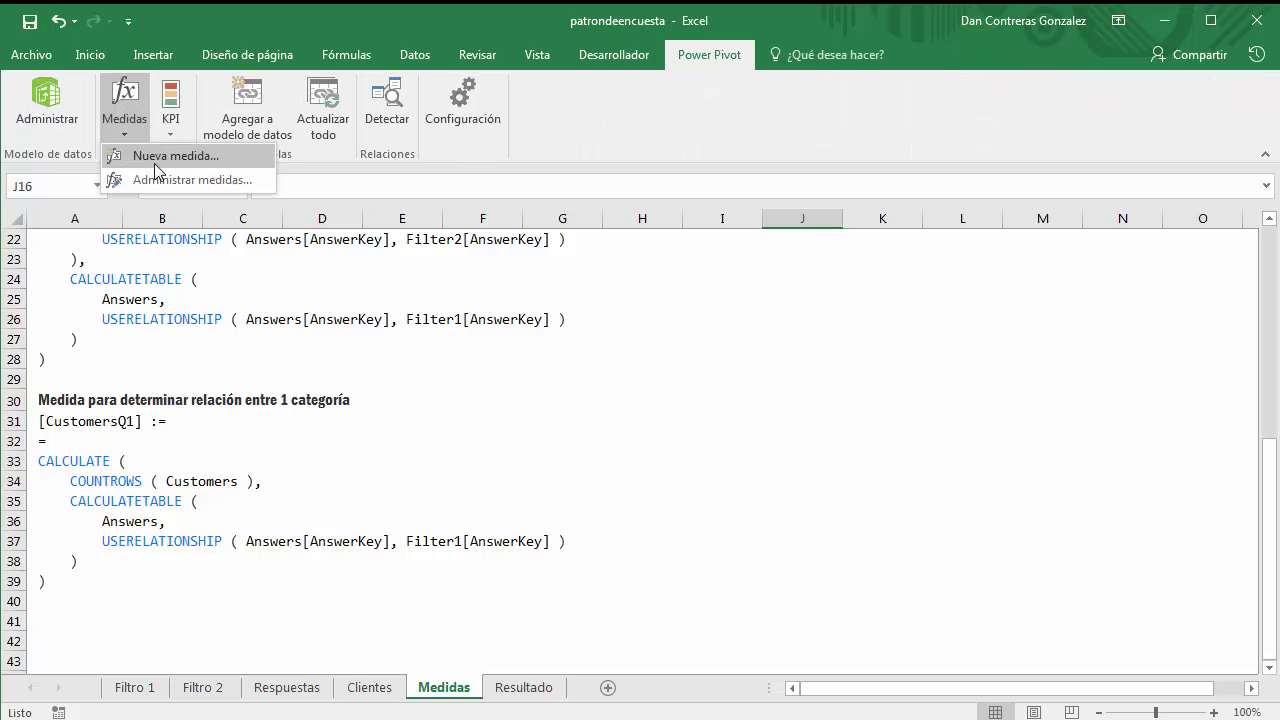
{"action": "left_click", "coordinate": [140, 158]}
{"action": "left_click_drag", "start_coordinate": [502, 180], "coordinate": [838, 285]}
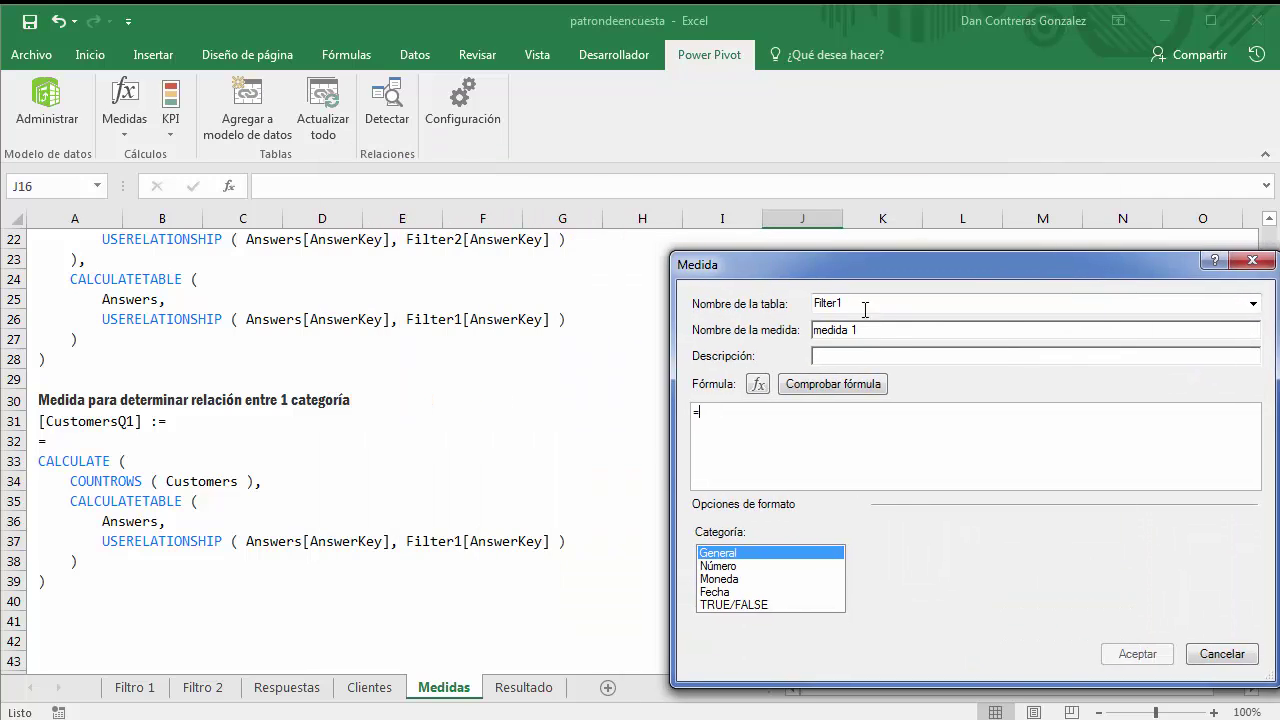
{"action": "left_click", "coordinate": [1253, 303]}
{"action": "left_click", "coordinate": [905, 358]}
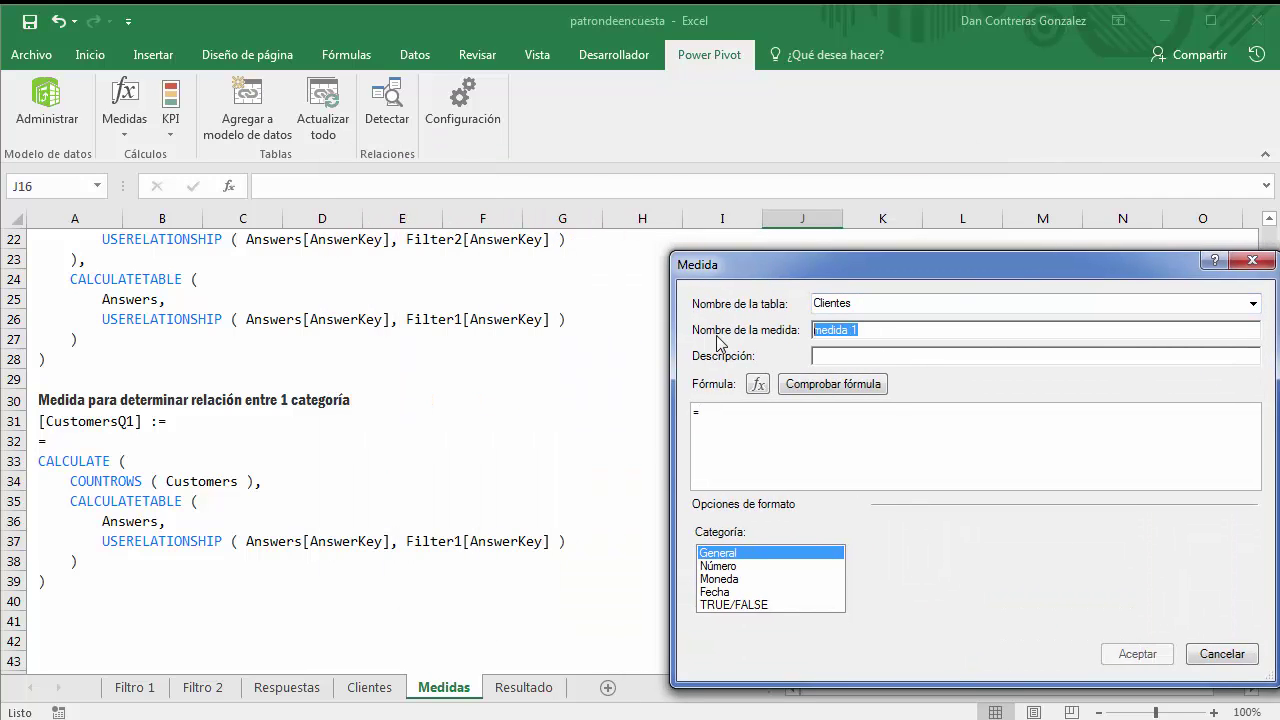
{"action": "type", "text": "Pum"}
{"action": "left_click_drag", "start_coordinate": [880, 326], "coordinate": [800, 333]}
{"action": "type", "text": "C"}
{"action": "key", "text": "BackSpace"}
{"action": "type", "text": "lientesQ1"}
{"action": "key", "text": "Tab"}
- Begin the formula as CALCULATE(COUNTROWS(Clientes),CALCULATETABLE(Respuestas
{"action": "key", "text": "Tab"}
{"action": "key", "text": "Tab"}
{"action": "type", "text": "CALCULATE(coun"}
{"action": "key", "text": "Down"}
{"action": "key", "text": "Down"}
{"action": "key", "text": "Down"}
{"action": "key", "text": "Down"}
{"action": "key", "text": "Tab"}
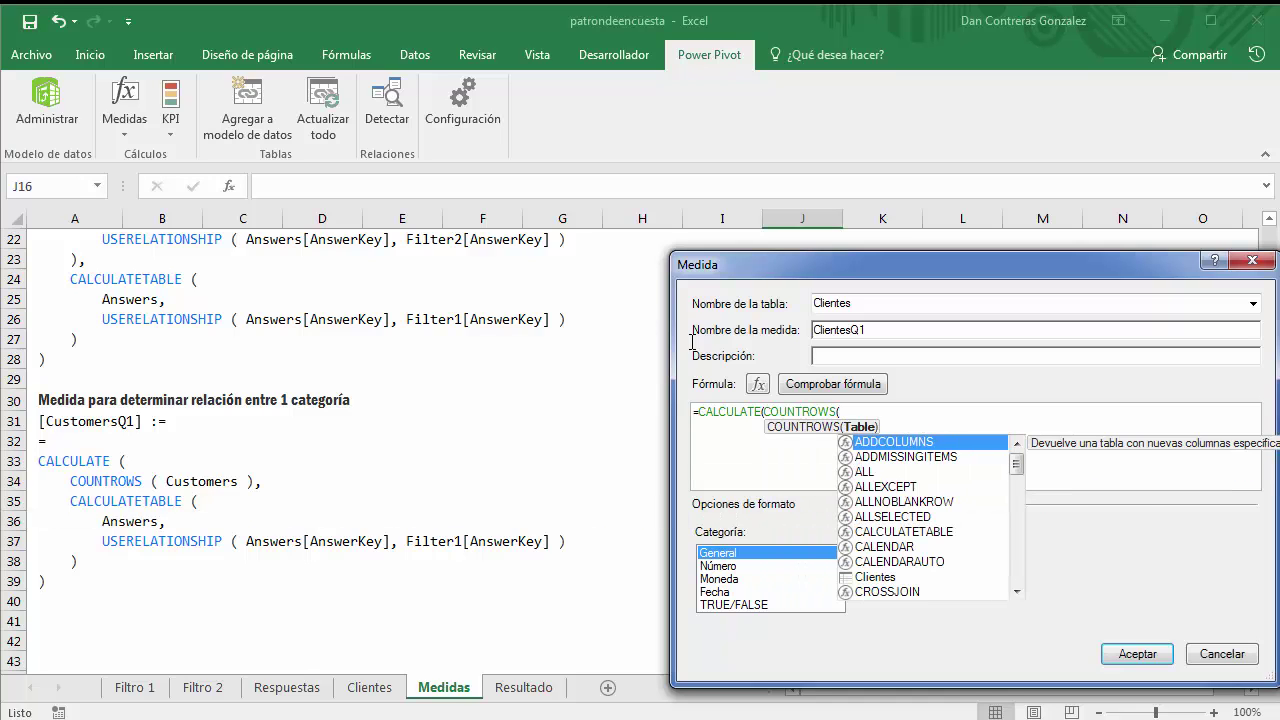
{"action": "type", "text": "cli"}
{"action": "key", "text": "Tab"}
{"action": "type", "text": ")"}
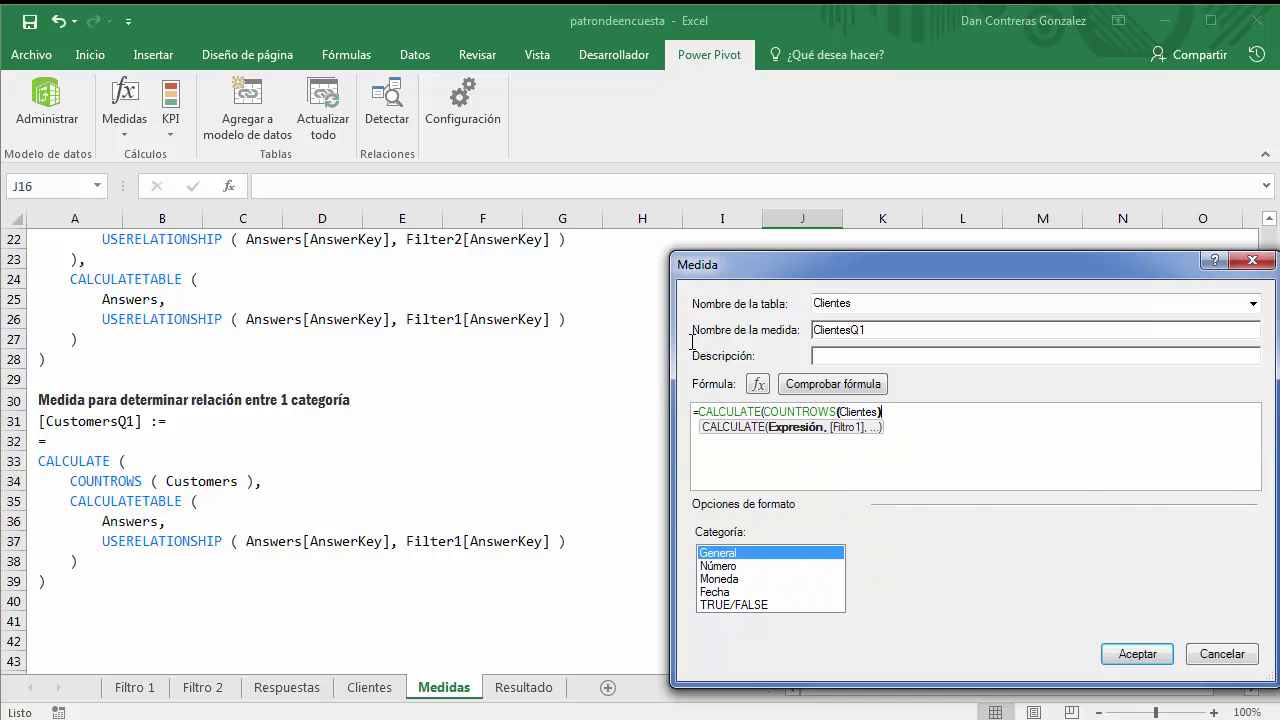
{"action": "type", "text": ","}
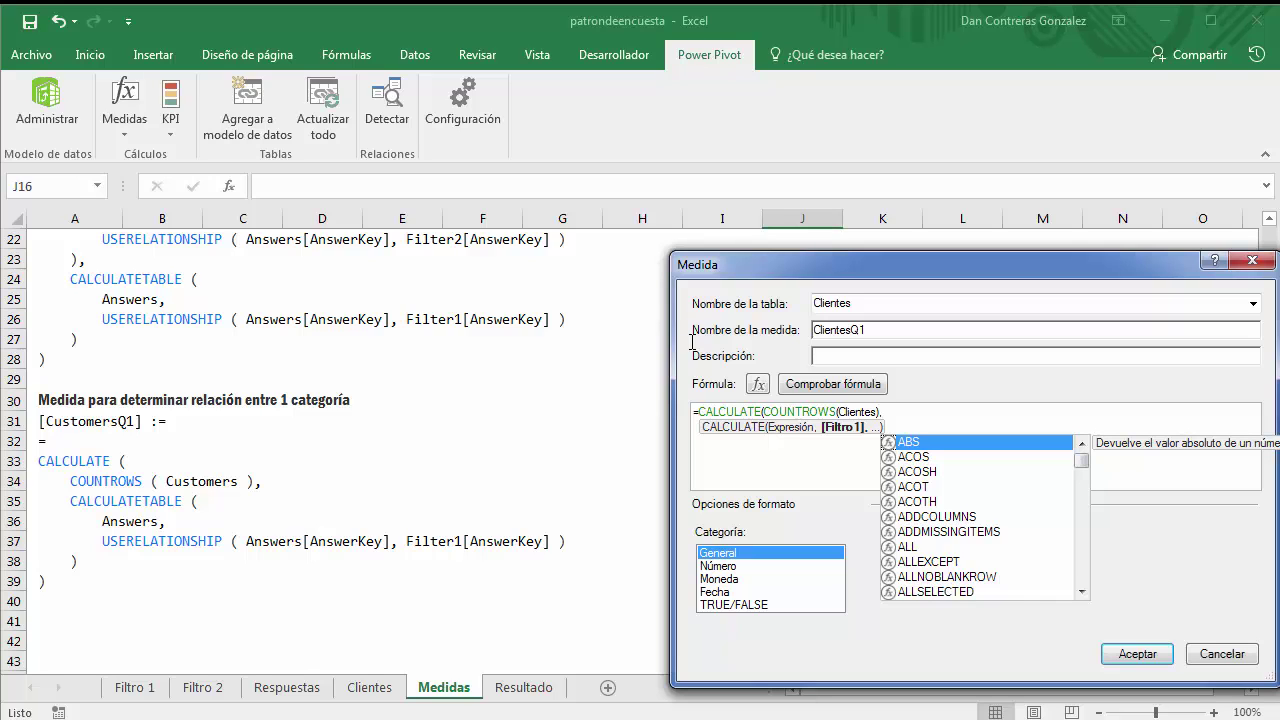
{"action": "type", "text": "calcul"}
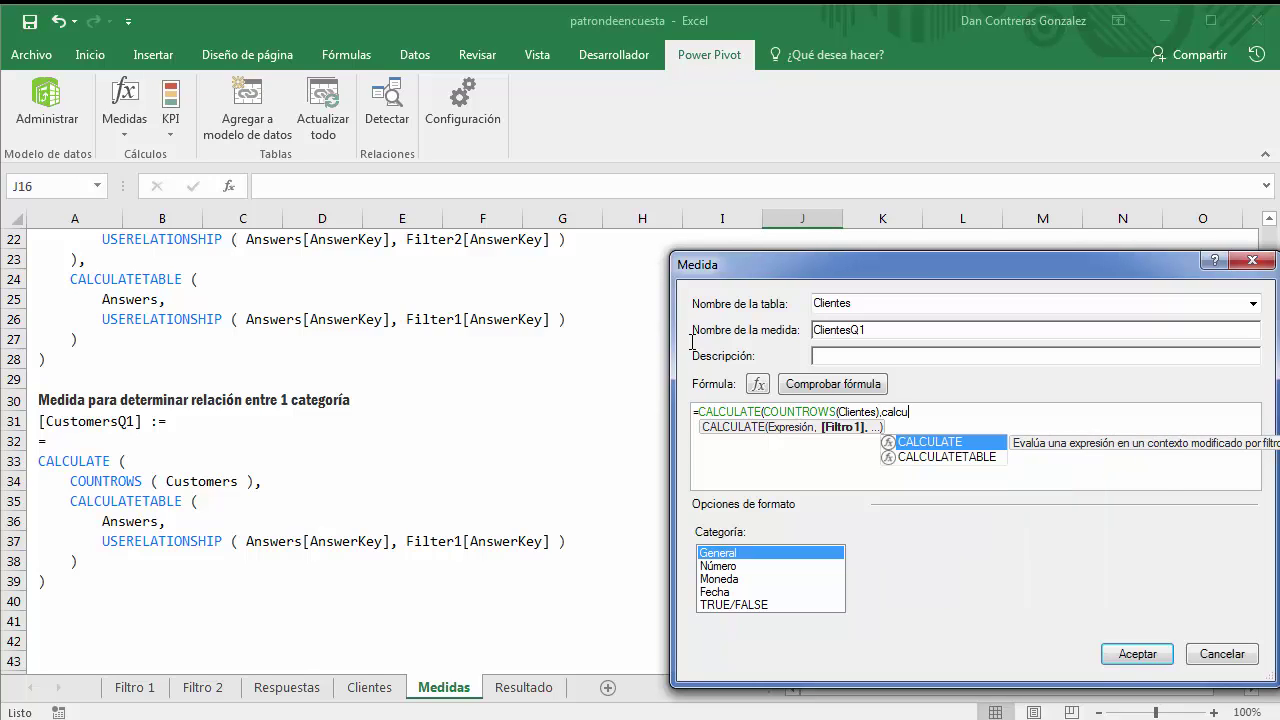
{"action": "key", "text": "Down"}
{"action": "key", "text": "Tab"}
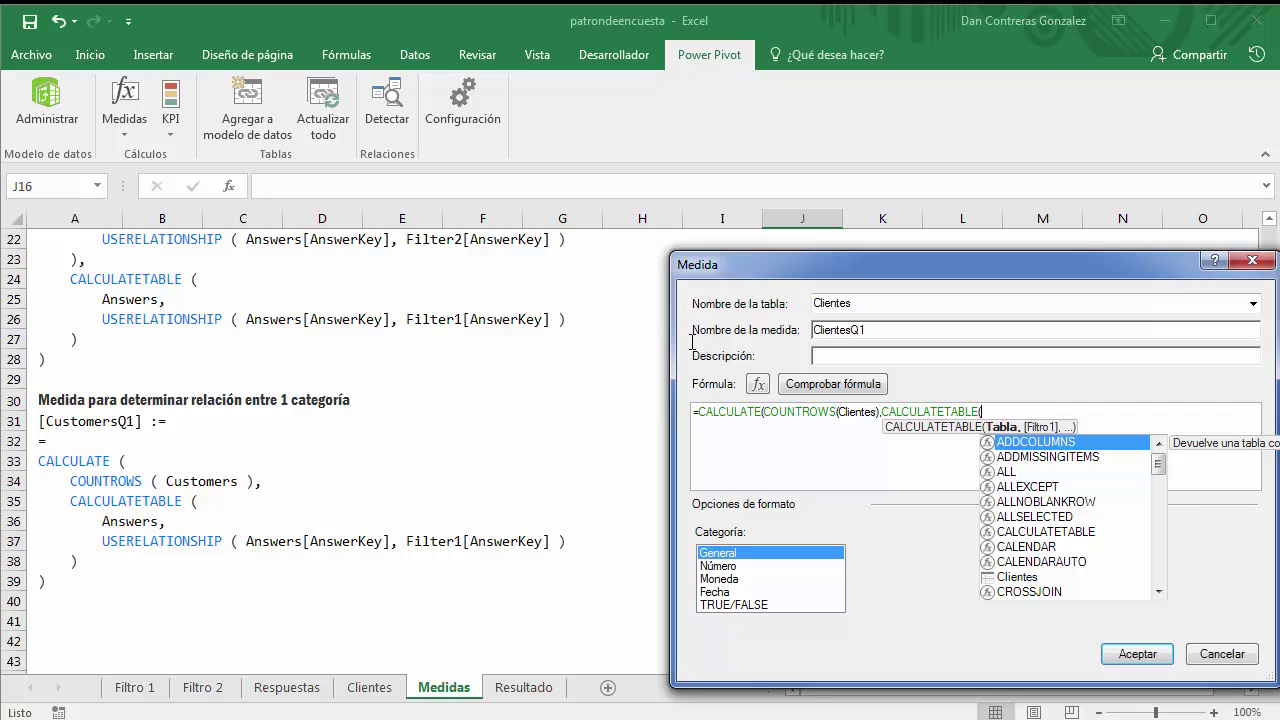
{"action": "type", "text": "res"}
{"action": "key", "text": "Tab"}
- Finish with USERELATIONSHIP(Respuestas[Clave Respuesta],Filter1[Pregunta]), check the formula, and format it as Número
{"action": "type", "text": ","}
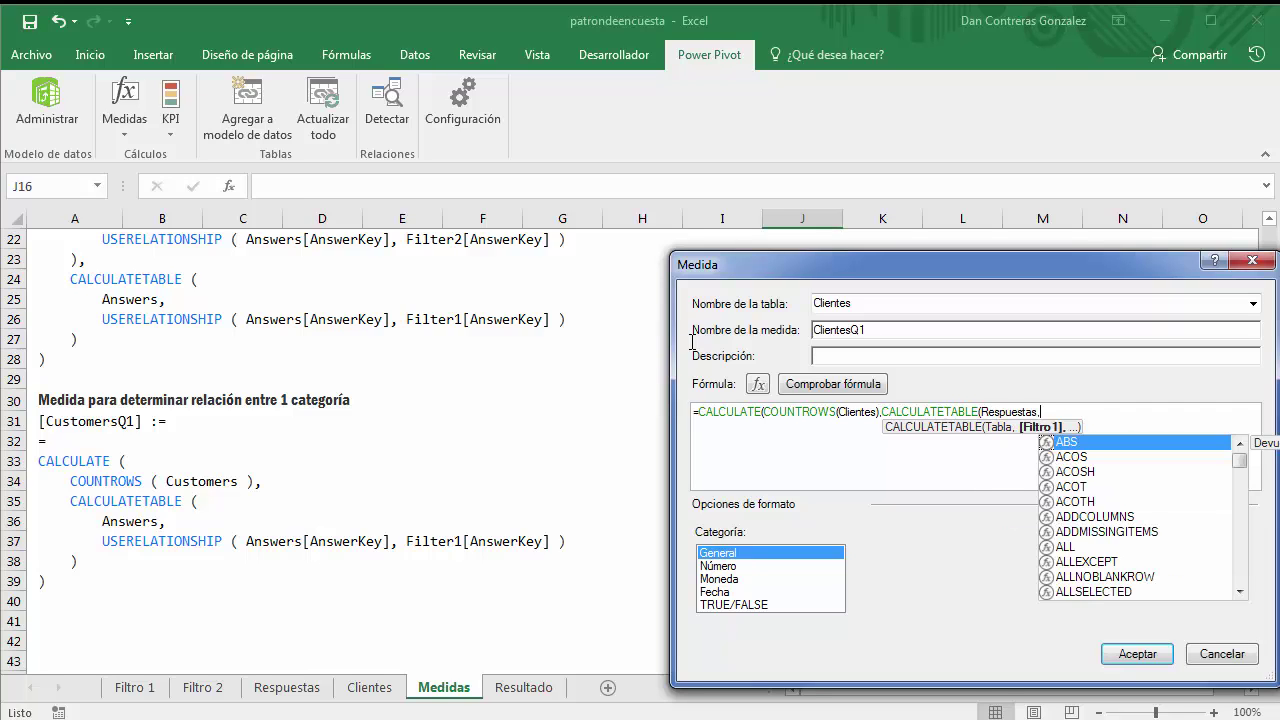
{"action": "type", "text": "use"}
{"action": "key", "text": "Tab"}
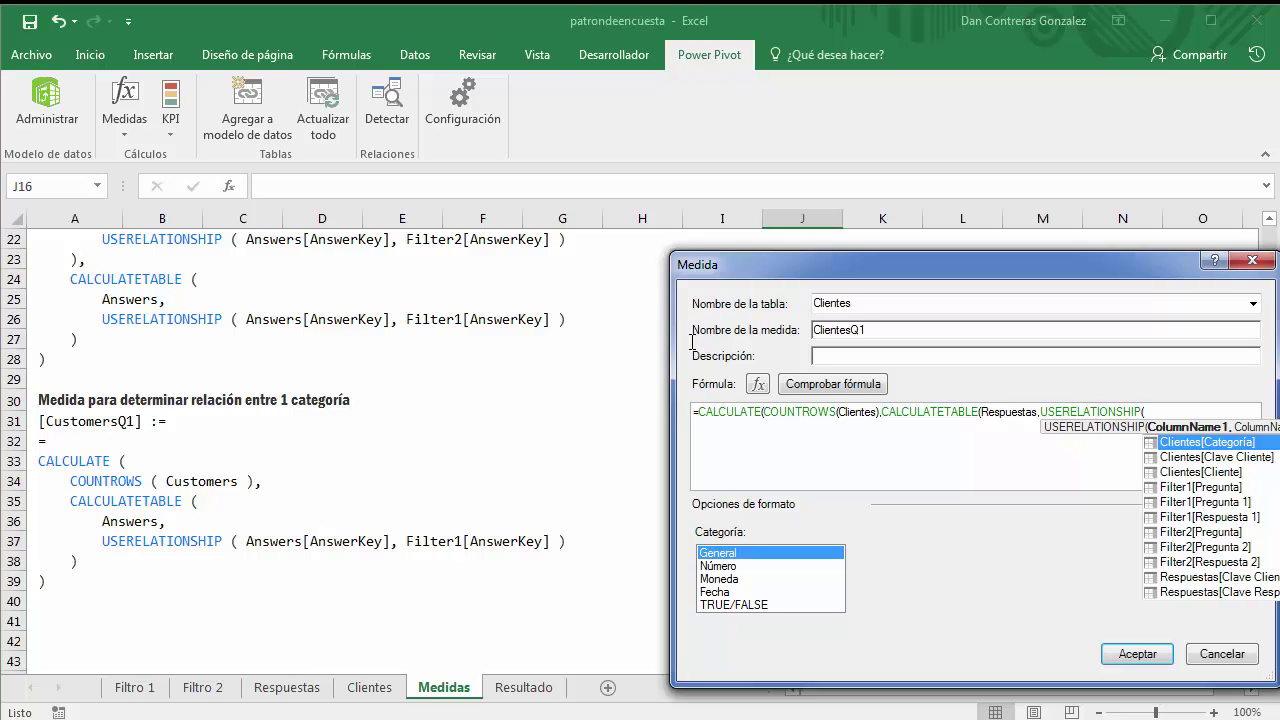
{"action": "type", "text": "res"}
{"action": "key", "text": "Down"}
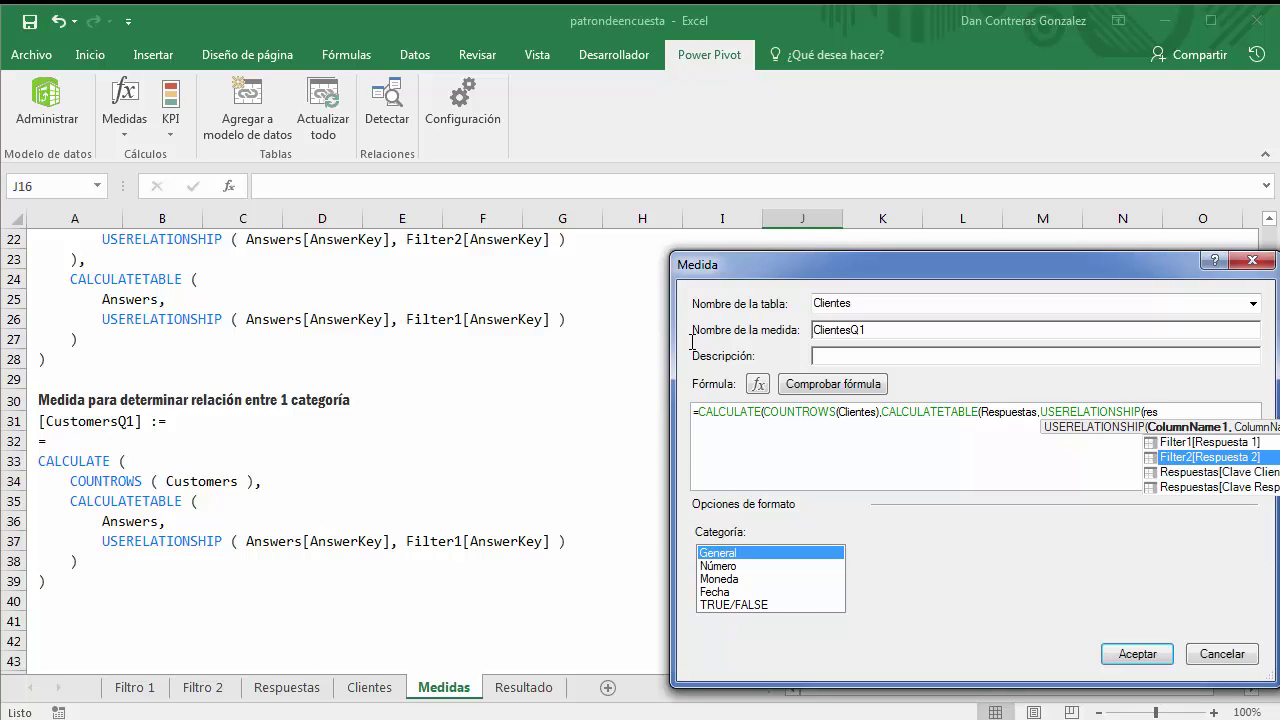
{"action": "key", "text": "Down"}
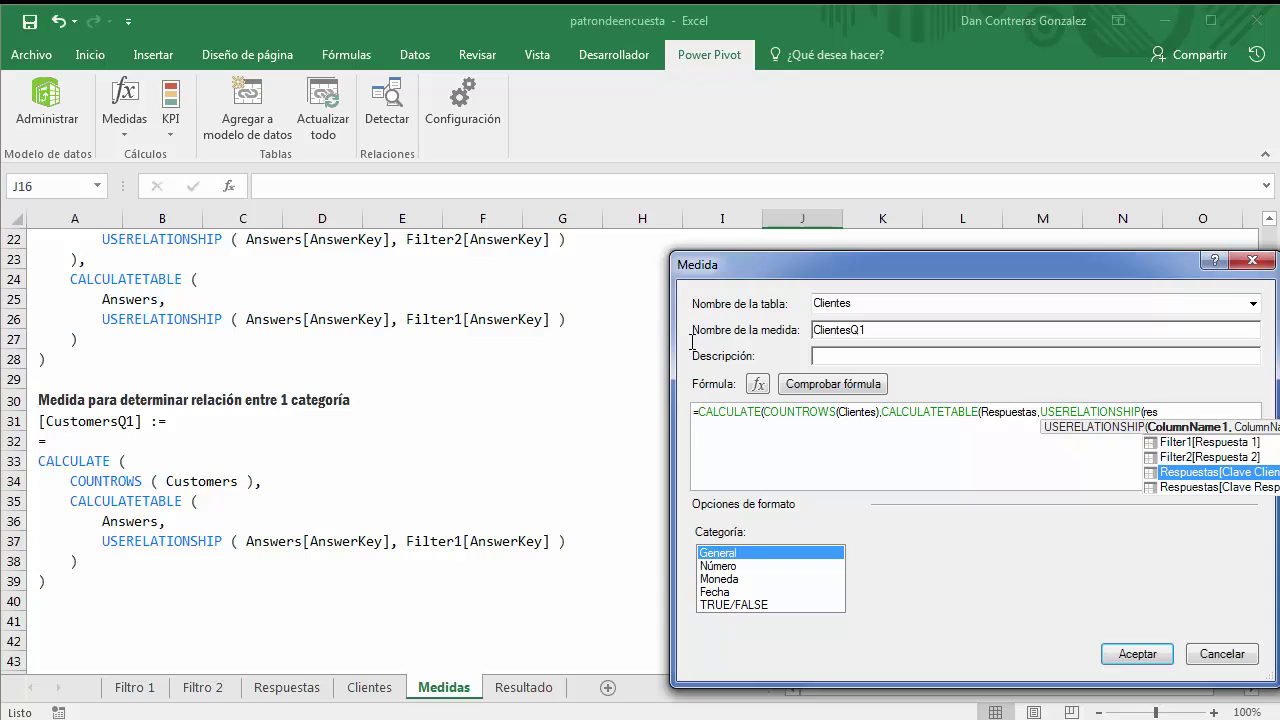
{"action": "key", "text": "Down"}
{"action": "key", "text": "Tab"}
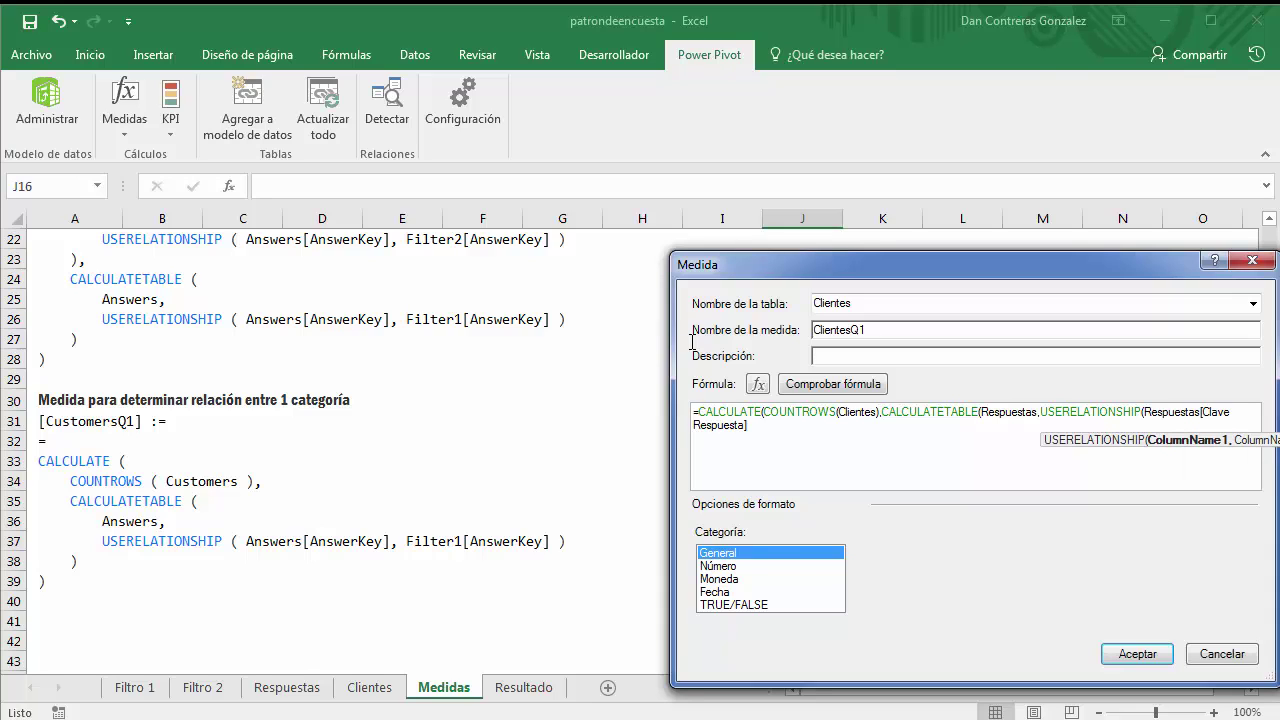
{"action": "type", "text": ","}
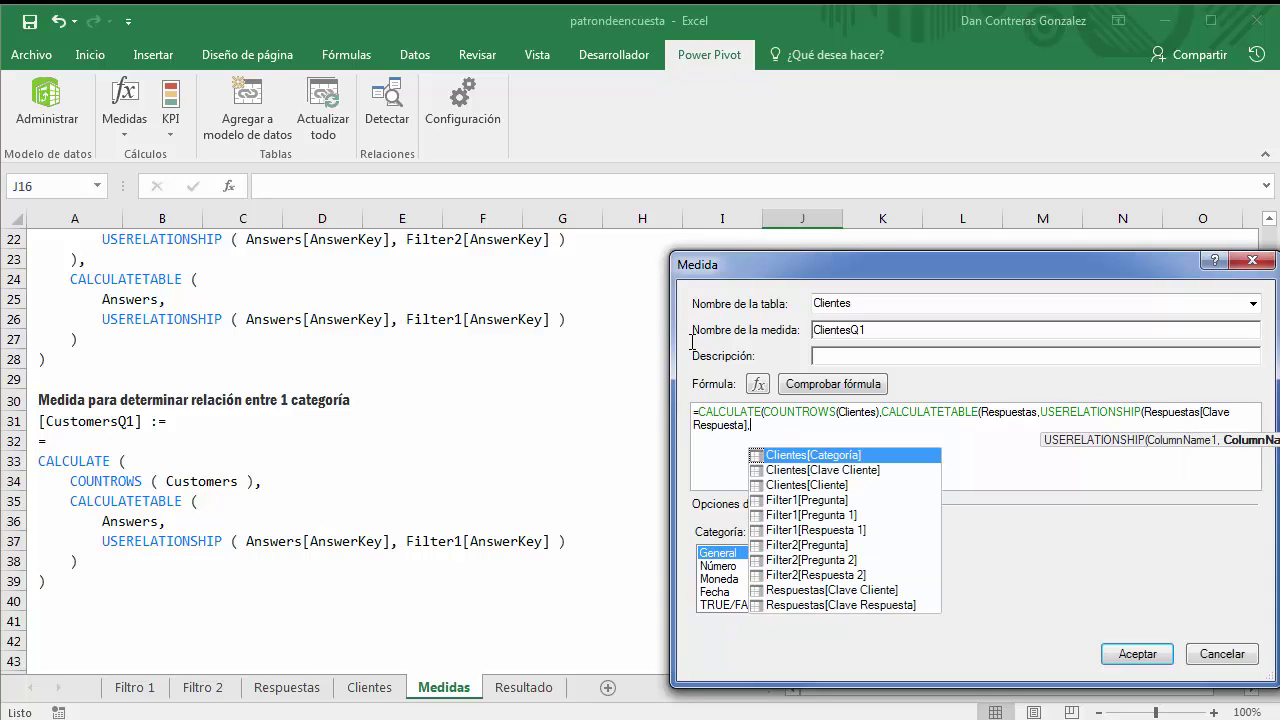
{"action": "type", "text": "fil"}
{"action": "key", "text": "Tab"}
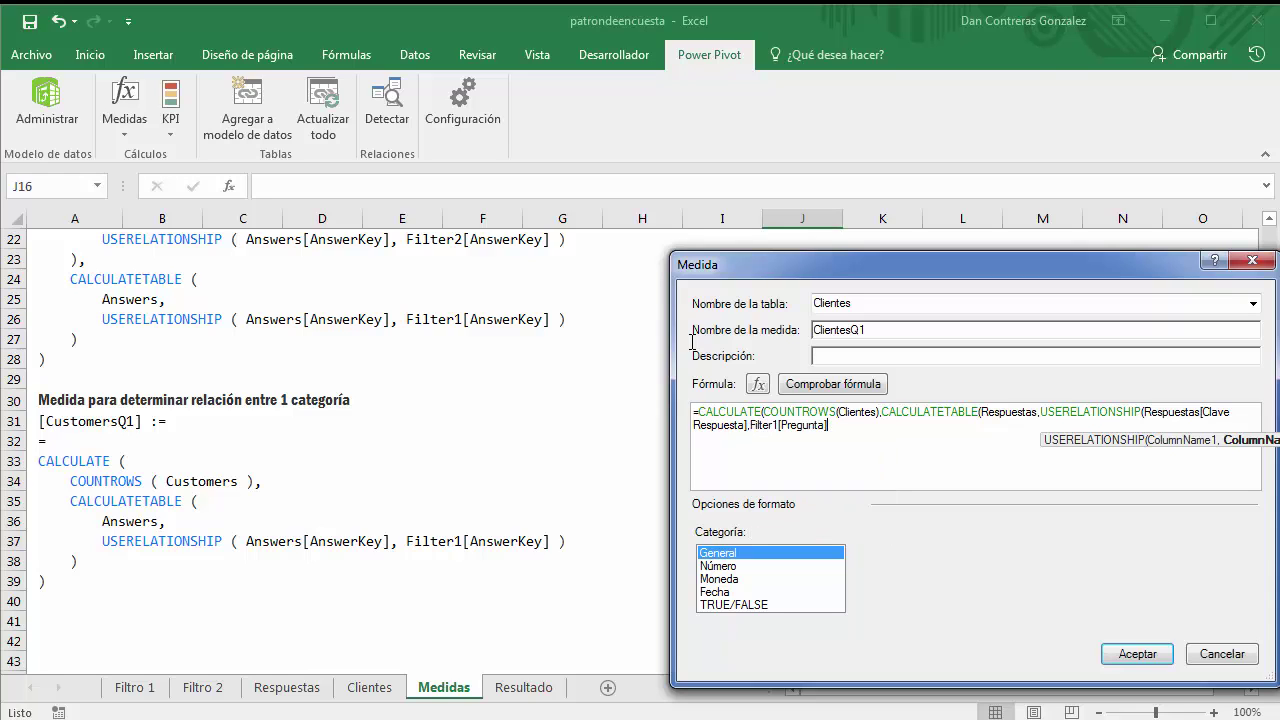
{"action": "type", "text": "))"}
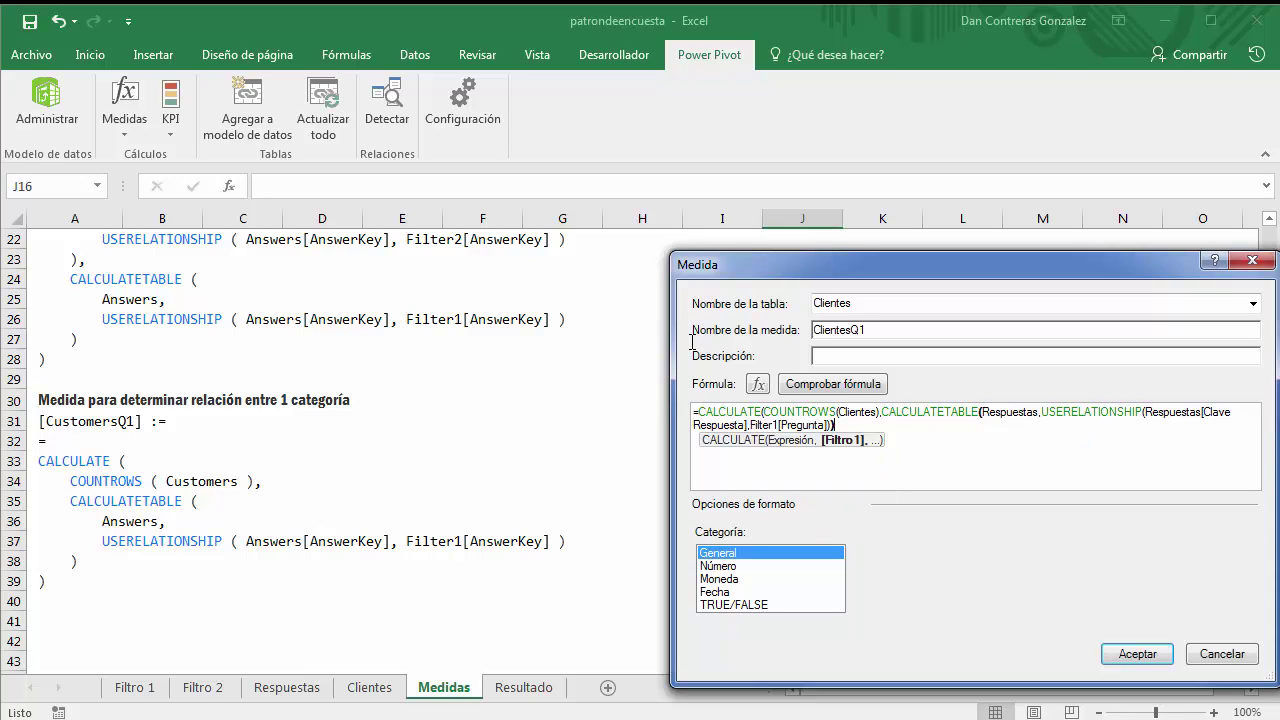
{"action": "type", "text": ")"}
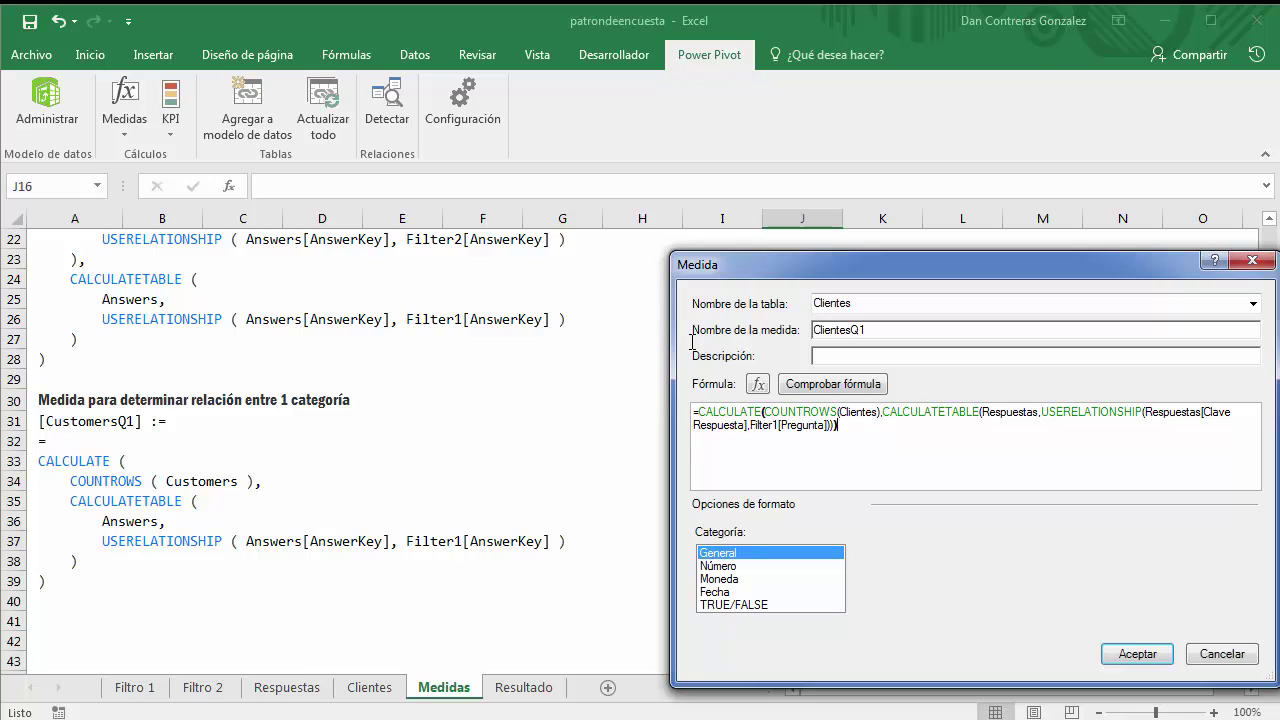
{"action": "left_click", "coordinate": [803, 385]}
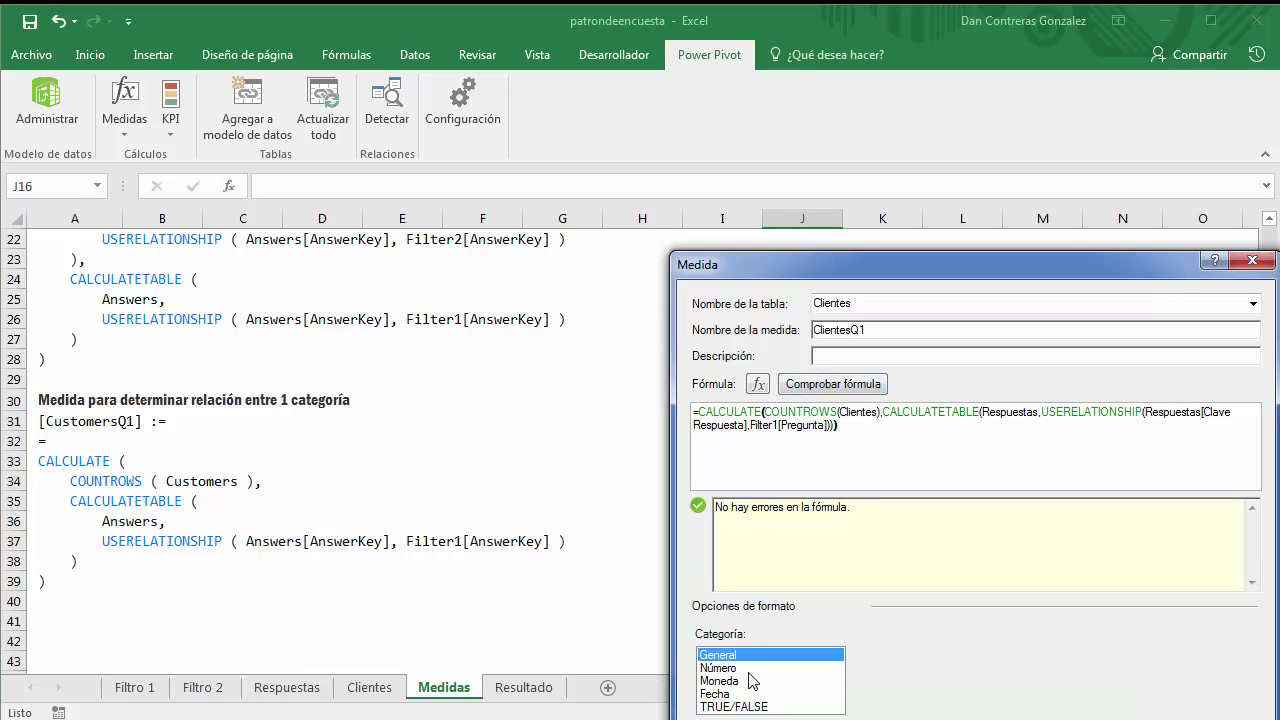
{"action": "left_click", "coordinate": [750, 668]}
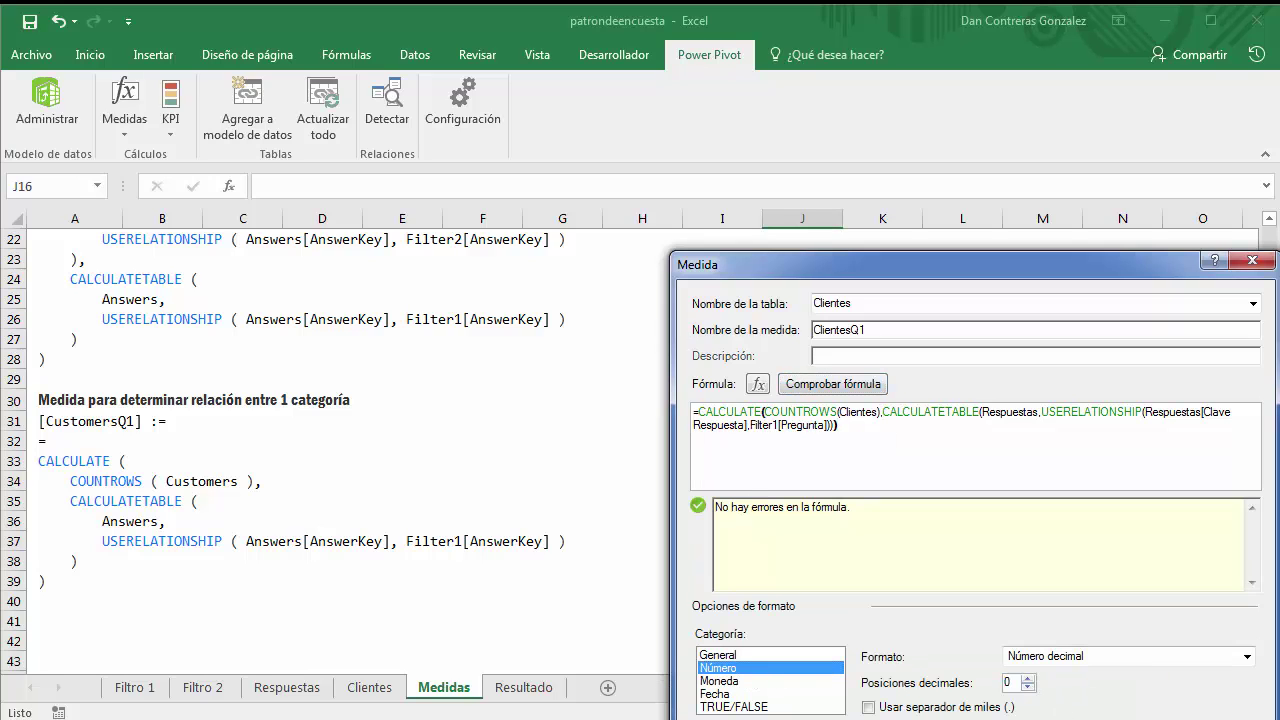
- Insert a new data-model PivotTable at cell L14 on the Resultado sheet
{"action": "left_click", "coordinate": [519, 687]}
{"action": "left_click", "coordinate": [916, 498]}
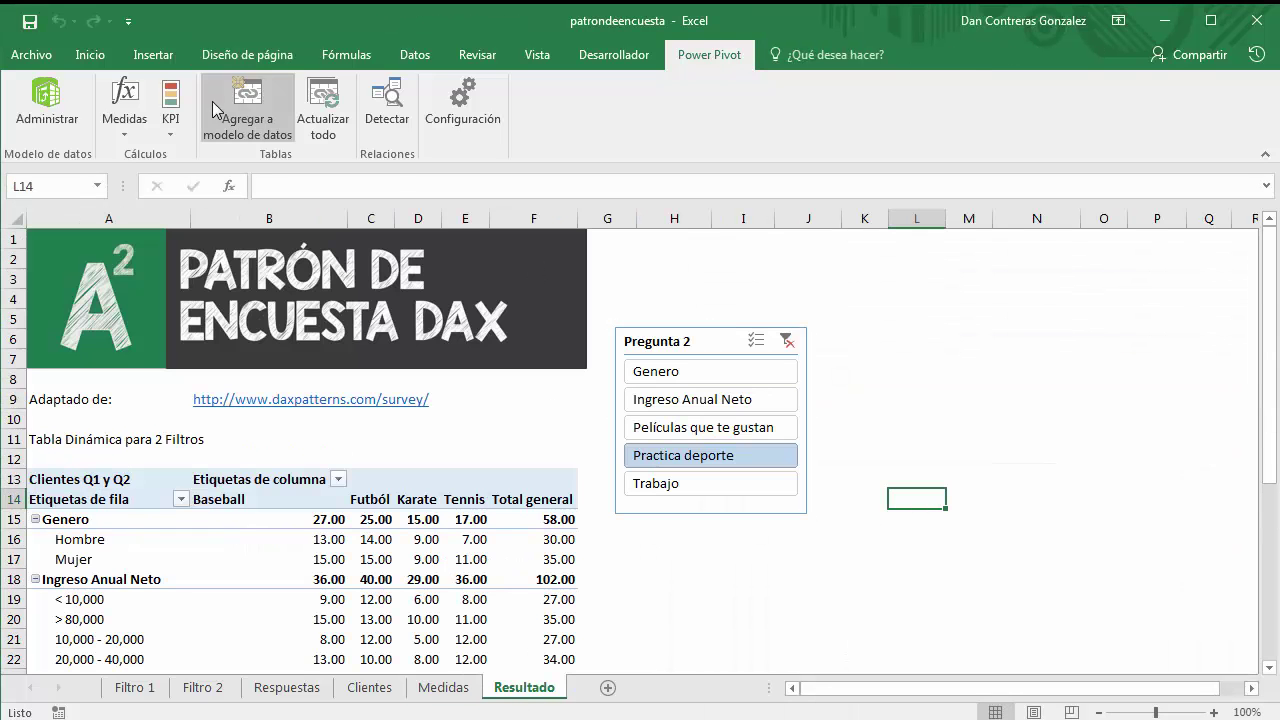
{"action": "left_click", "coordinate": [153, 54]}
{"action": "left_click", "coordinate": [31, 100]}
{"action": "left_click", "coordinate": [816, 495]}
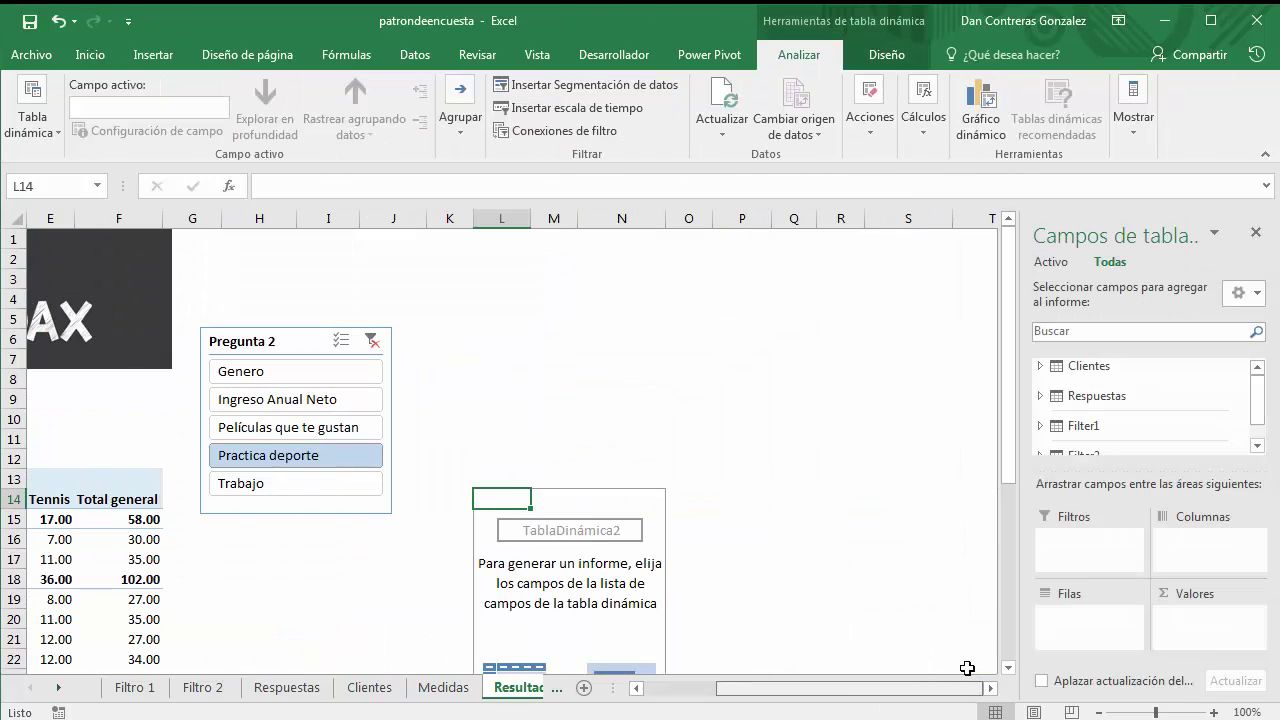
- Put Pregunta 1 then Respuesta 1 in Filas and ClientesQ1 in Valores
{"action": "scroll", "coordinate": [1256, 400], "scroll_direction": "down", "scroll_amount": 1}
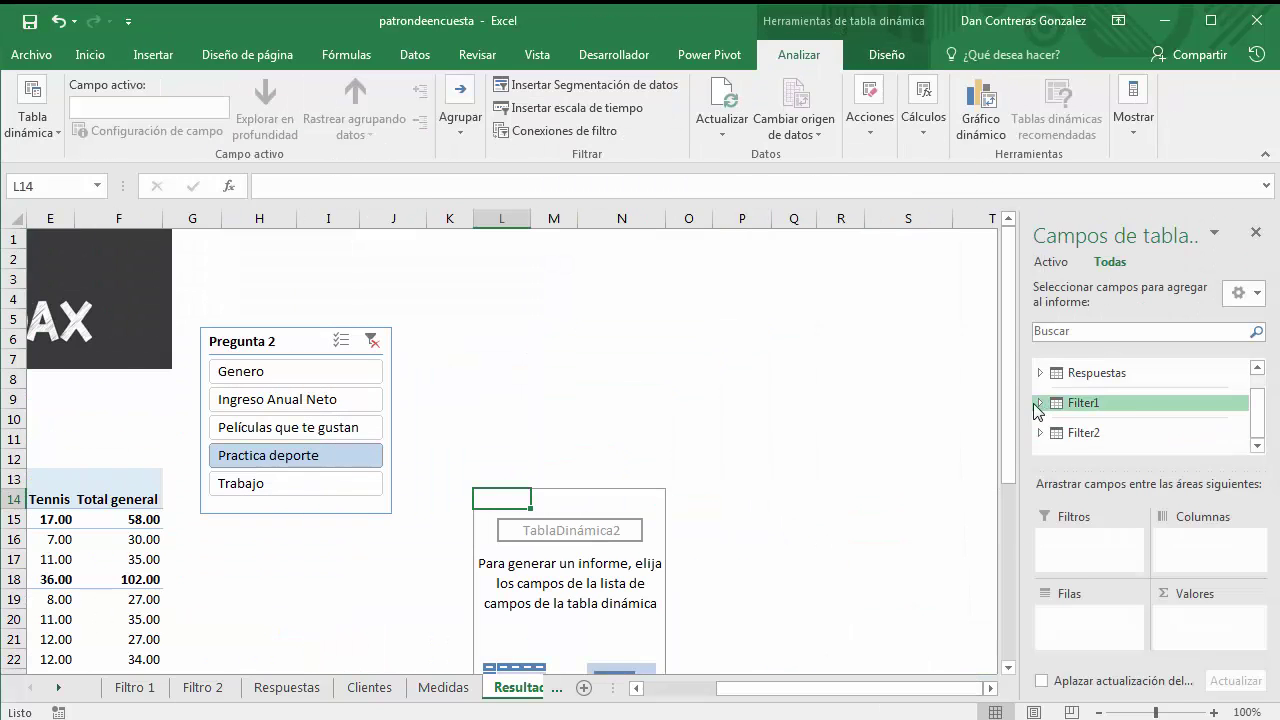
{"action": "left_click", "coordinate": [1038, 403]}
{"action": "scroll", "coordinate": [1256, 410], "scroll_direction": "down", "scroll_amount": 1}
{"action": "left_click_drag", "start_coordinate": [1128, 400], "coordinate": [1085, 625]}
{"action": "left_click_drag", "start_coordinate": [1117, 400], "coordinate": [1065, 640]}
{"action": "left_click_drag", "start_coordinate": [1258, 430], "coordinate": [1258, 375]}
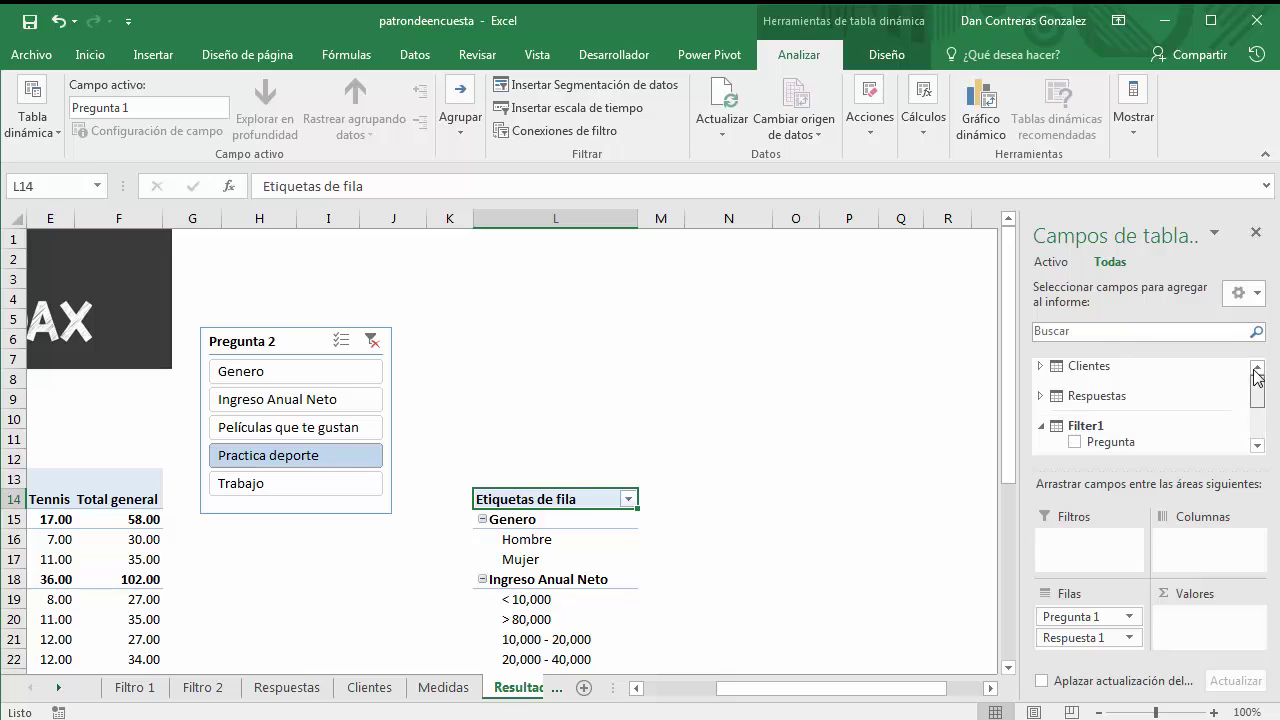
{"action": "left_click", "coordinate": [1040, 366]}
{"action": "scroll", "coordinate": [1252, 400], "scroll_direction": "down", "scroll_amount": 3}
{"action": "left_click_drag", "start_coordinate": [1150, 389], "coordinate": [1190, 640]}
{"action": "left_click", "coordinate": [766, 614]}
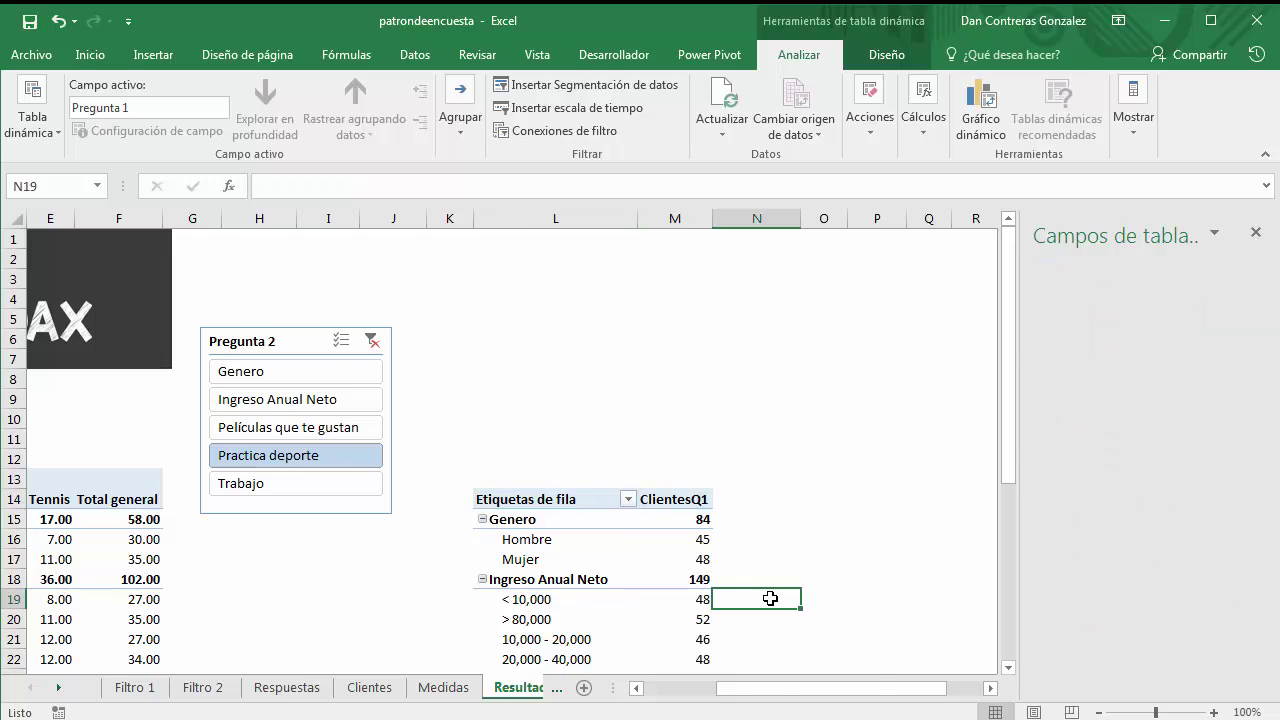
{"action": "scroll", "coordinate": [714, 449], "scroll_direction": "down", "scroll_amount": 2}
- Select the new pivot's Genero values for Hombre and Mujer, plus the 84 total, to view their sum
{"action": "left_click", "coordinate": [694, 420]}
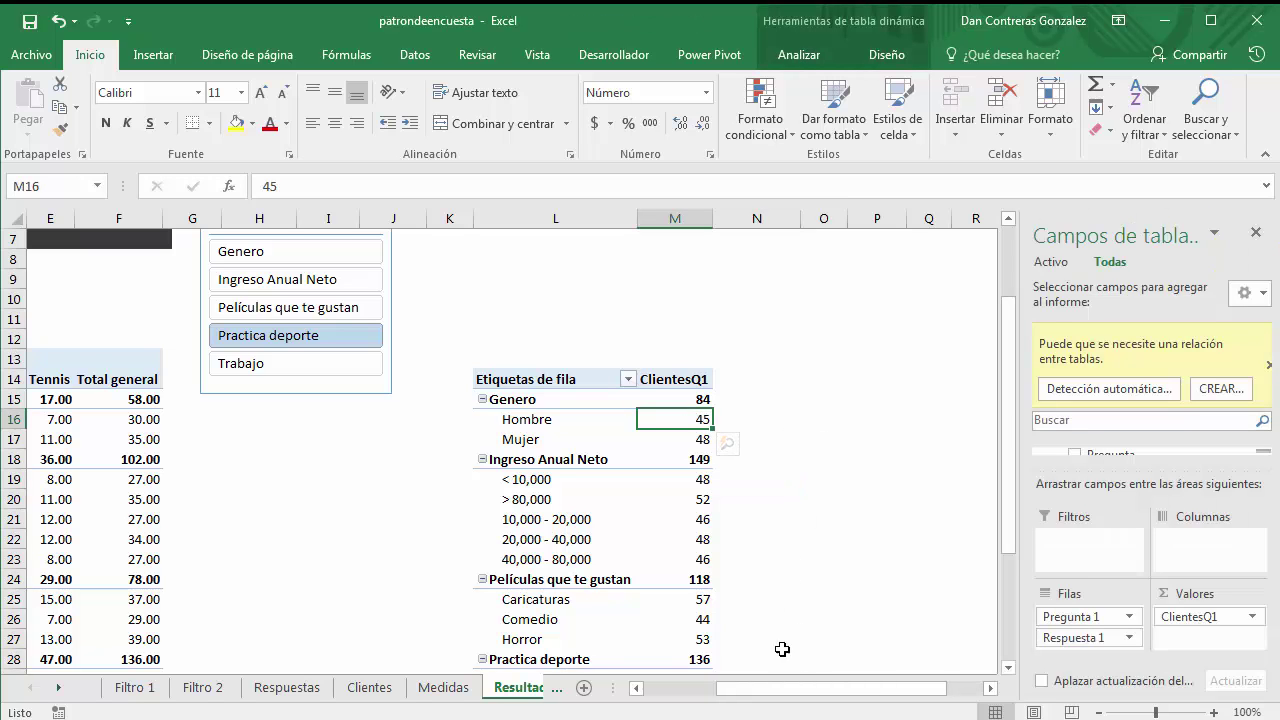
{"action": "left_click", "coordinate": [690, 439]}
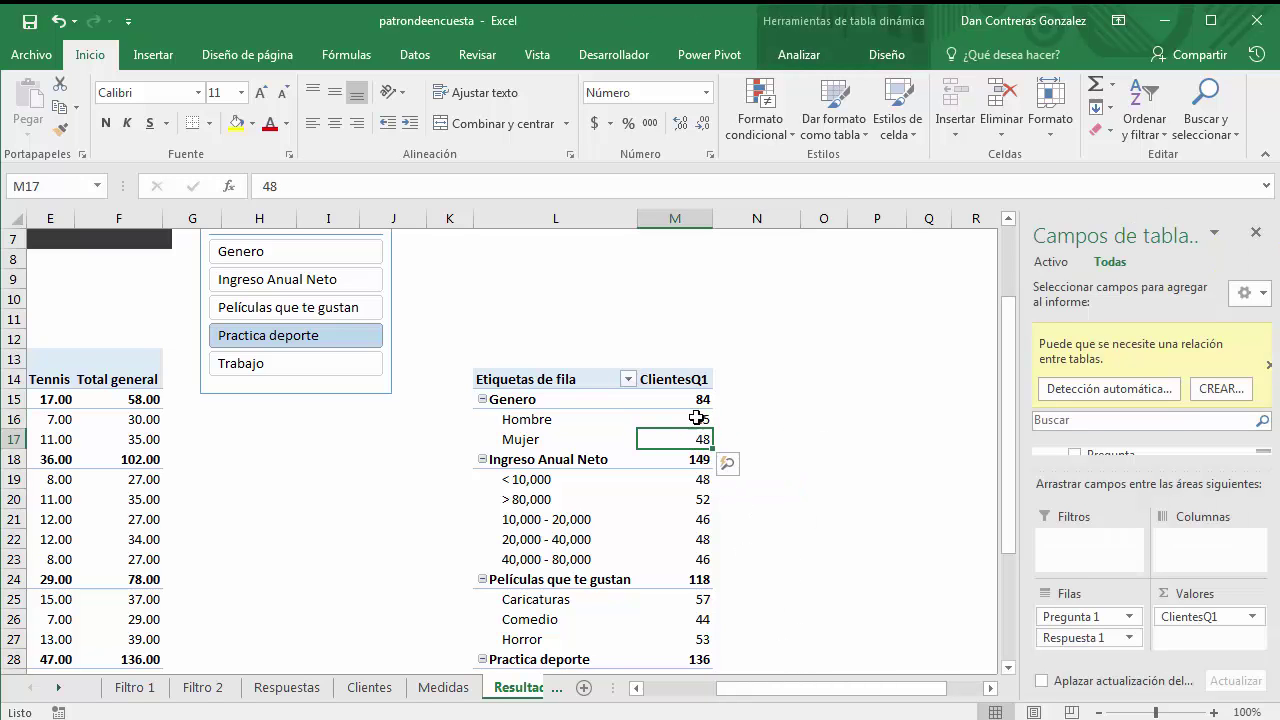
{"action": "left_click_drag", "start_coordinate": [694, 413], "coordinate": [688, 436]}
{"action": "left_click_drag", "start_coordinate": [897, 697], "coordinate": [879, 697]}
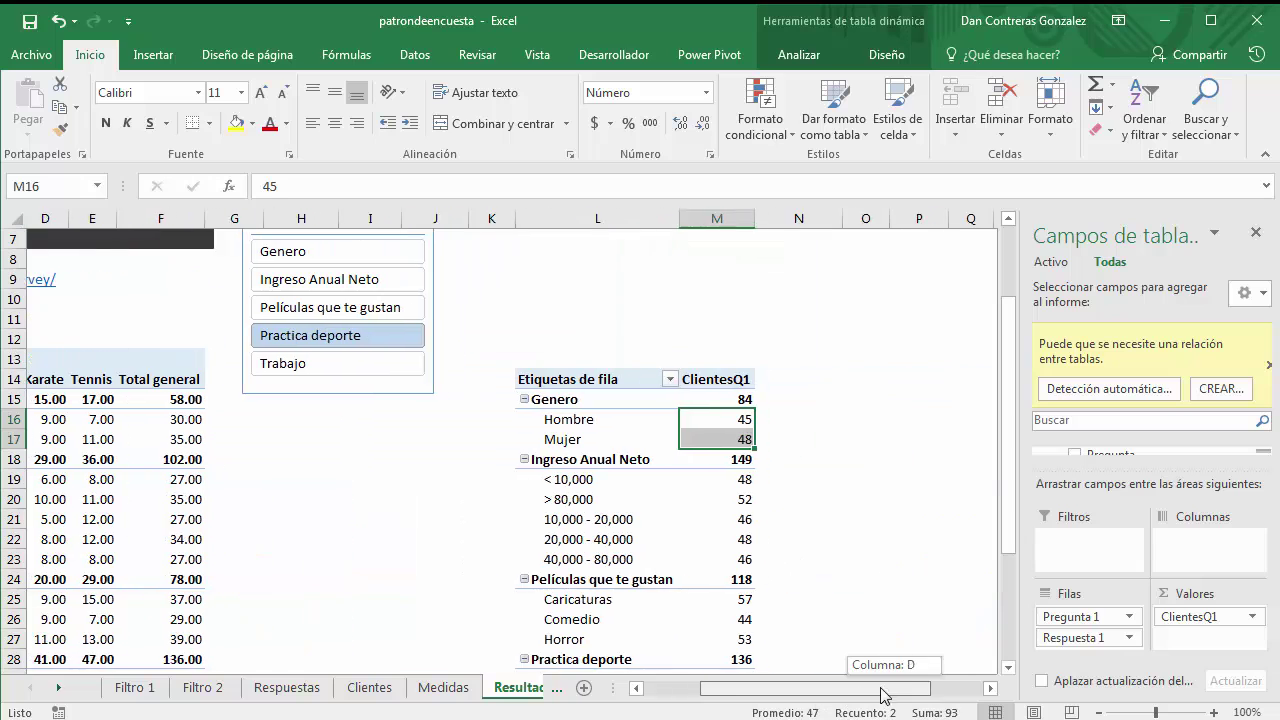
{"action": "left_click", "coordinate": [737, 401]}
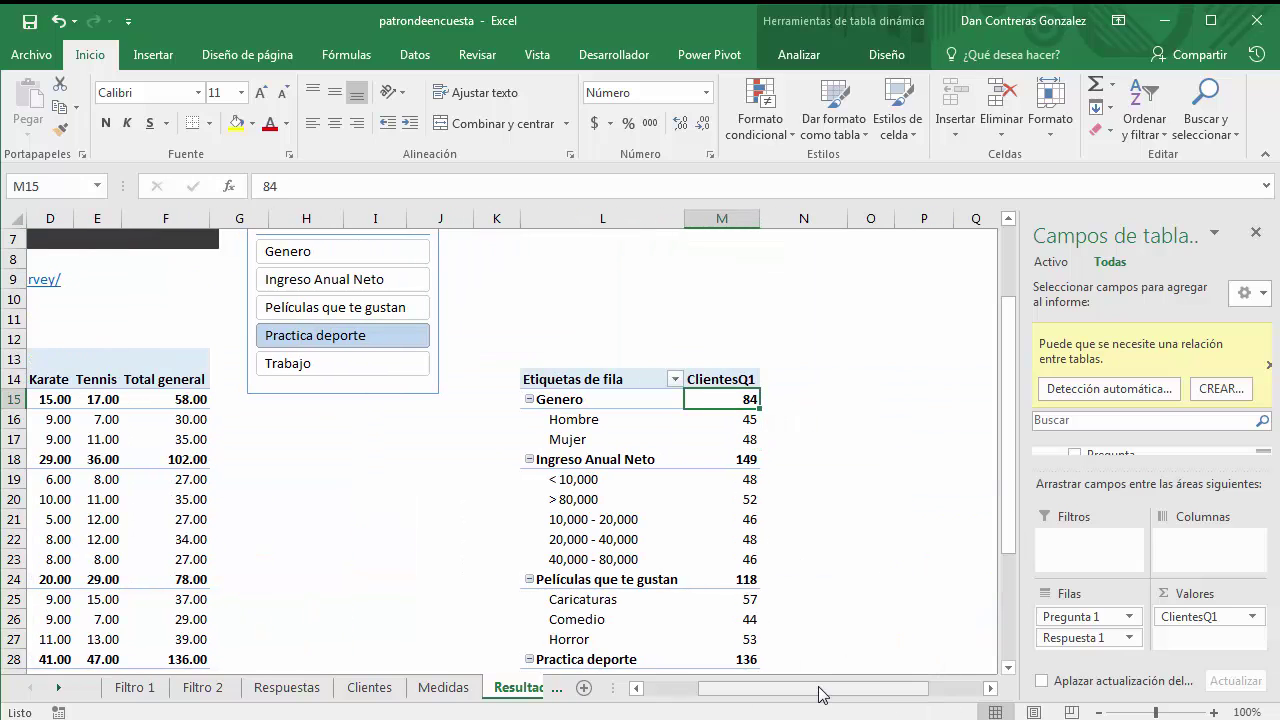
{"action": "left_click_drag", "start_coordinate": [818, 694], "coordinate": [765, 694]}
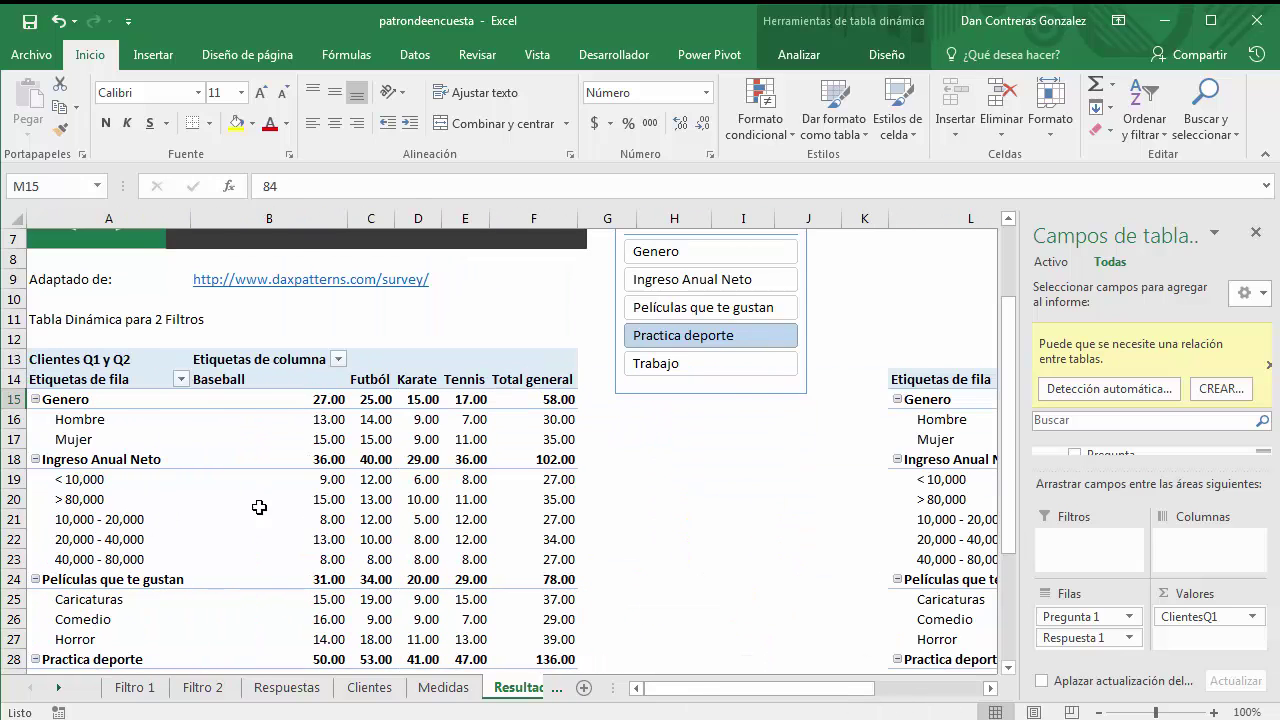
{"action": "scroll", "coordinate": [257, 508], "scroll_direction": "up", "scroll_amount": 1}
- Filter the original pivot to Genero and compare Hombre 45, Mujer 48, total 84 with ClientesQ1
{"action": "left_click", "coordinate": [656, 312]}
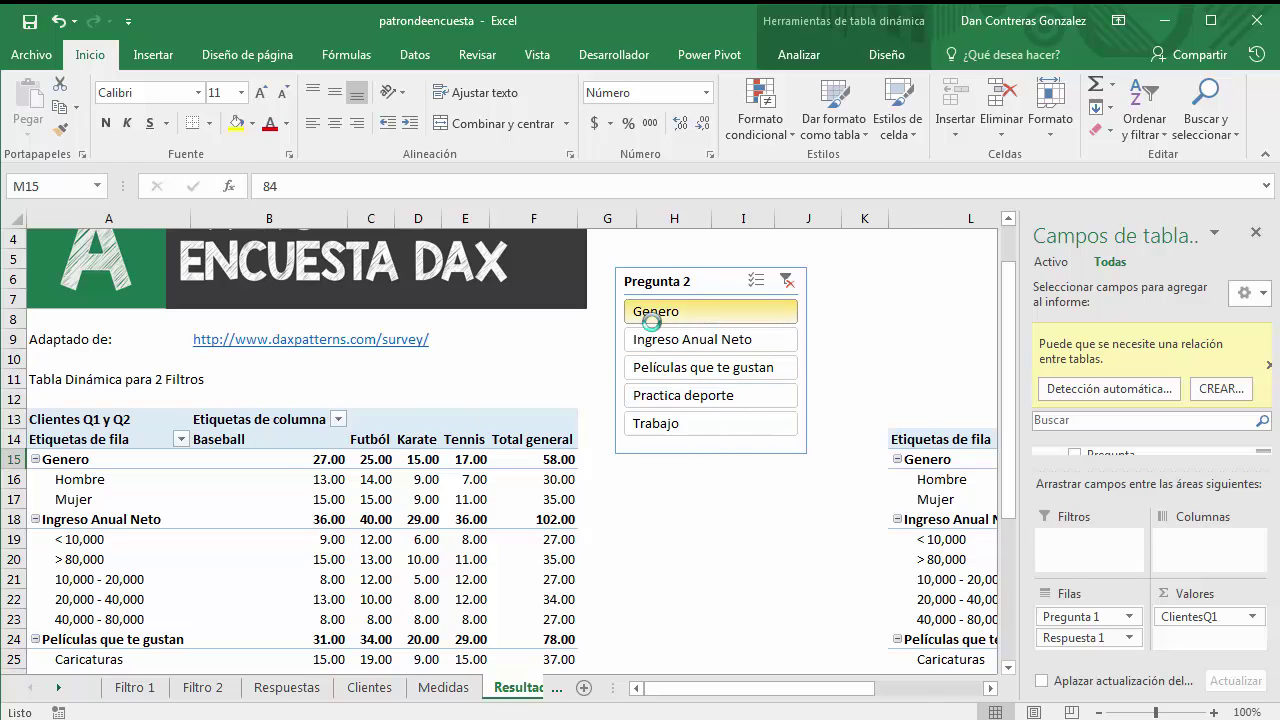
{"action": "left_click", "coordinate": [318, 480]}
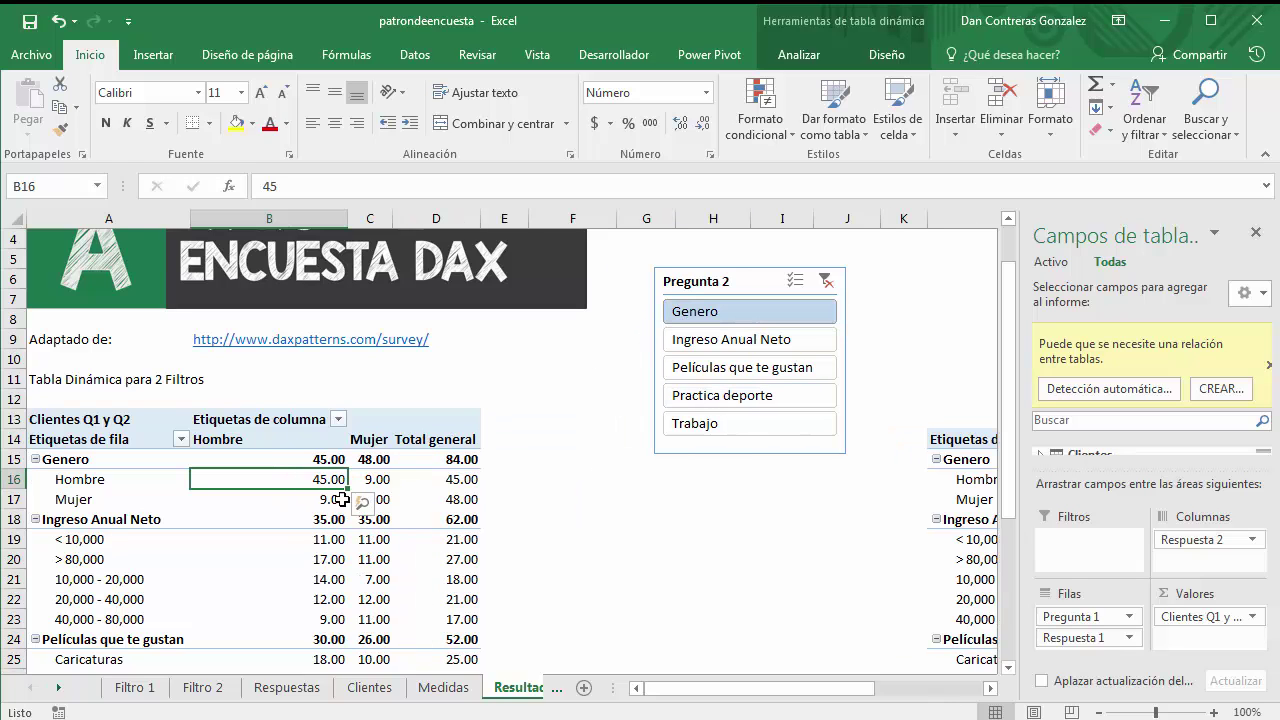
{"action": "left_click", "coordinate": [370, 499]}
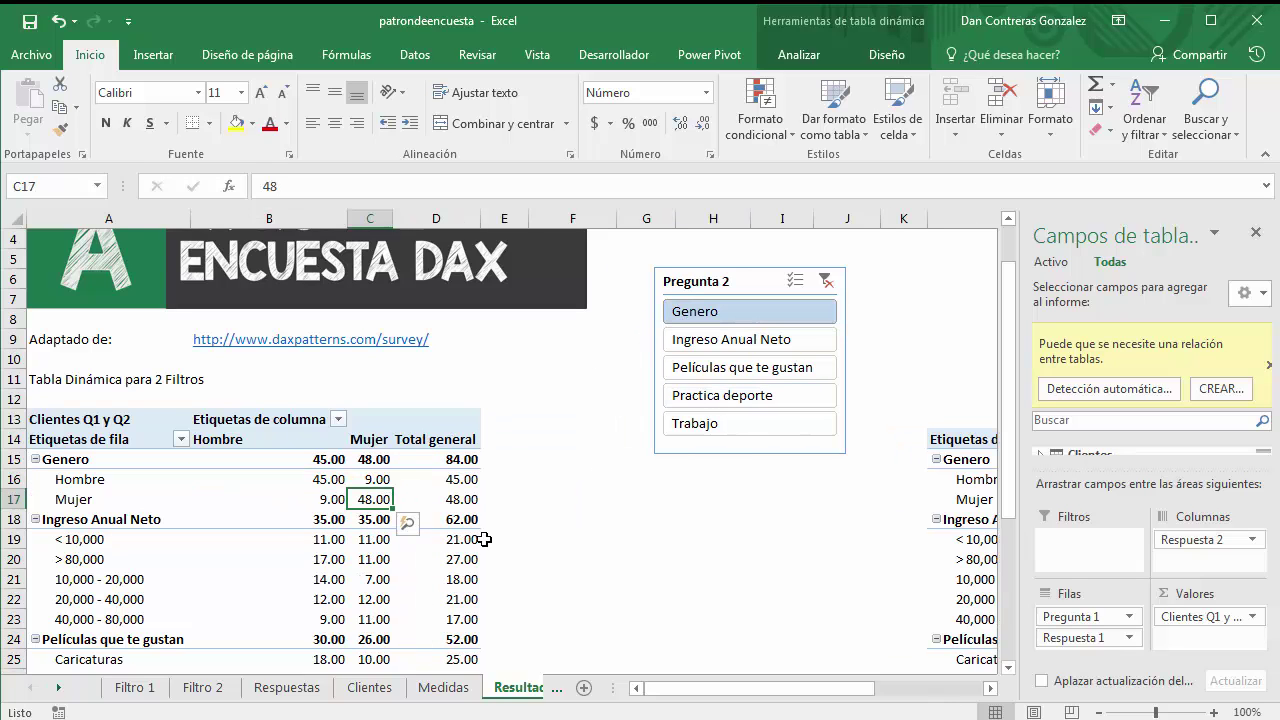
{"action": "left_click", "coordinate": [455, 463]}
{"action": "left_click_drag", "start_coordinate": [720, 688], "coordinate": [755, 688]}
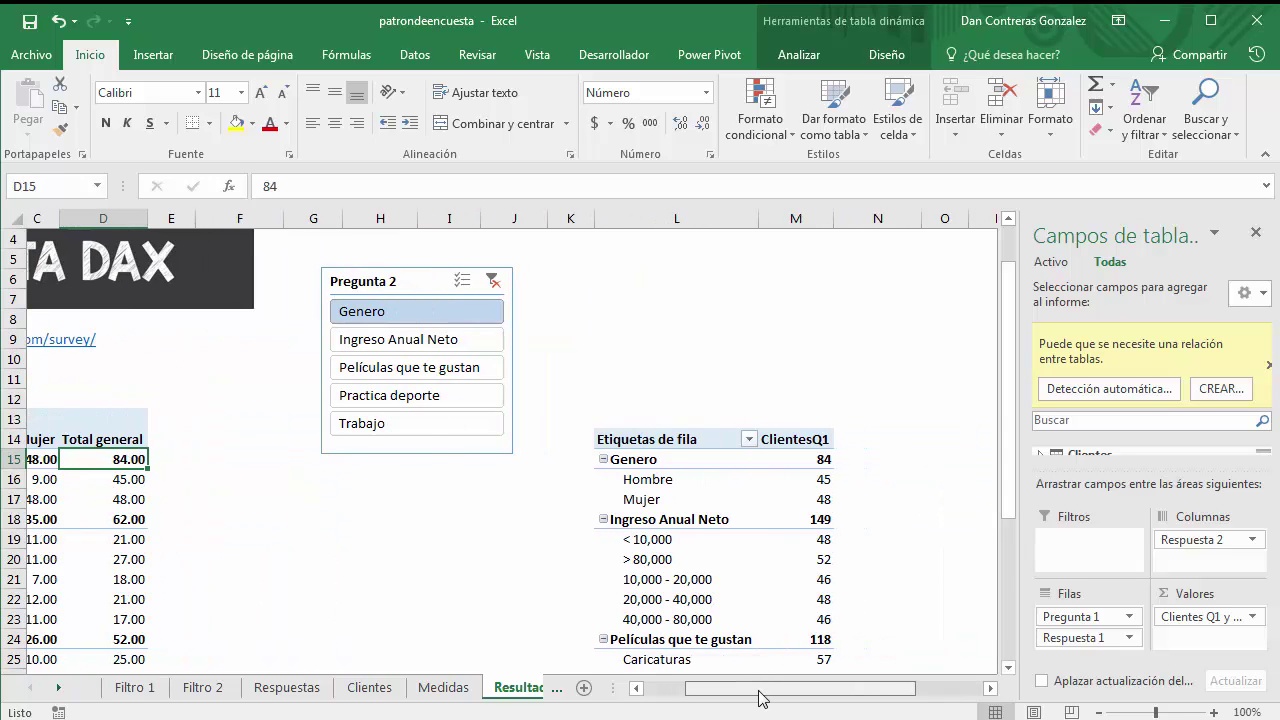
{"action": "left_click", "coordinate": [814, 499]}
{"action": "left_click_drag", "start_coordinate": [814, 499], "coordinate": [815, 481]}
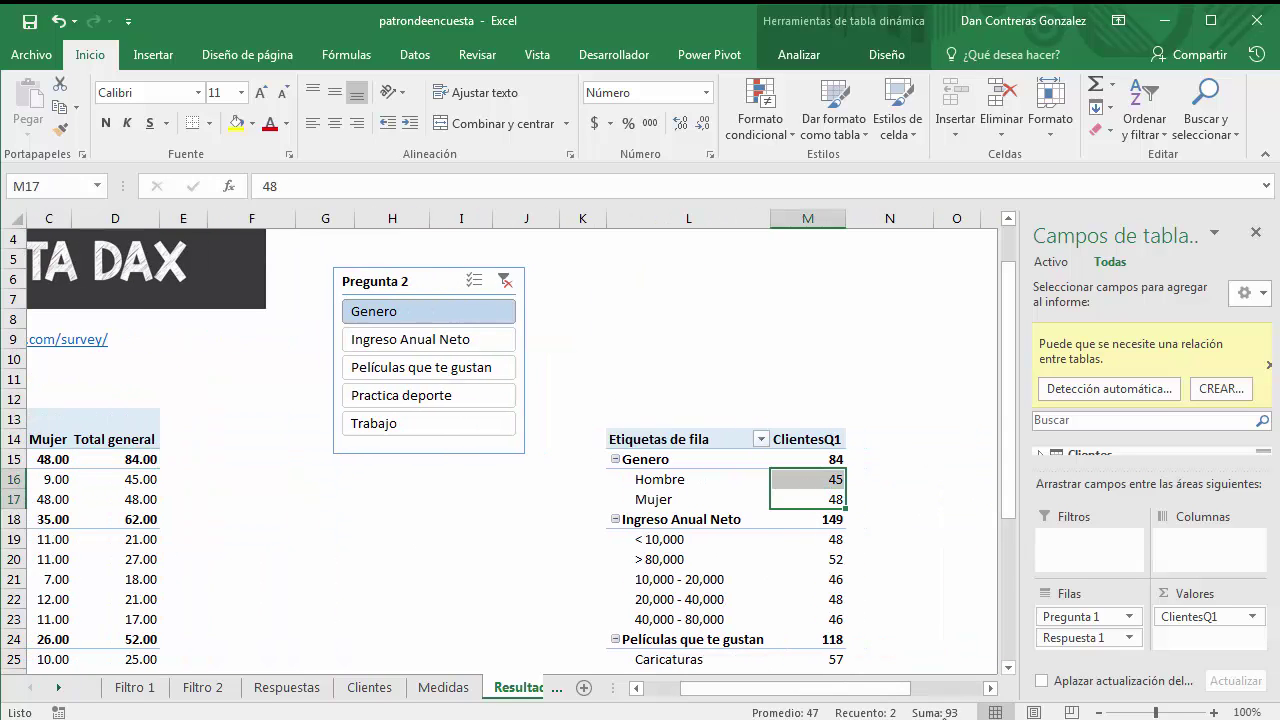
{"action": "mouse_move", "coordinate": [818, 659]}
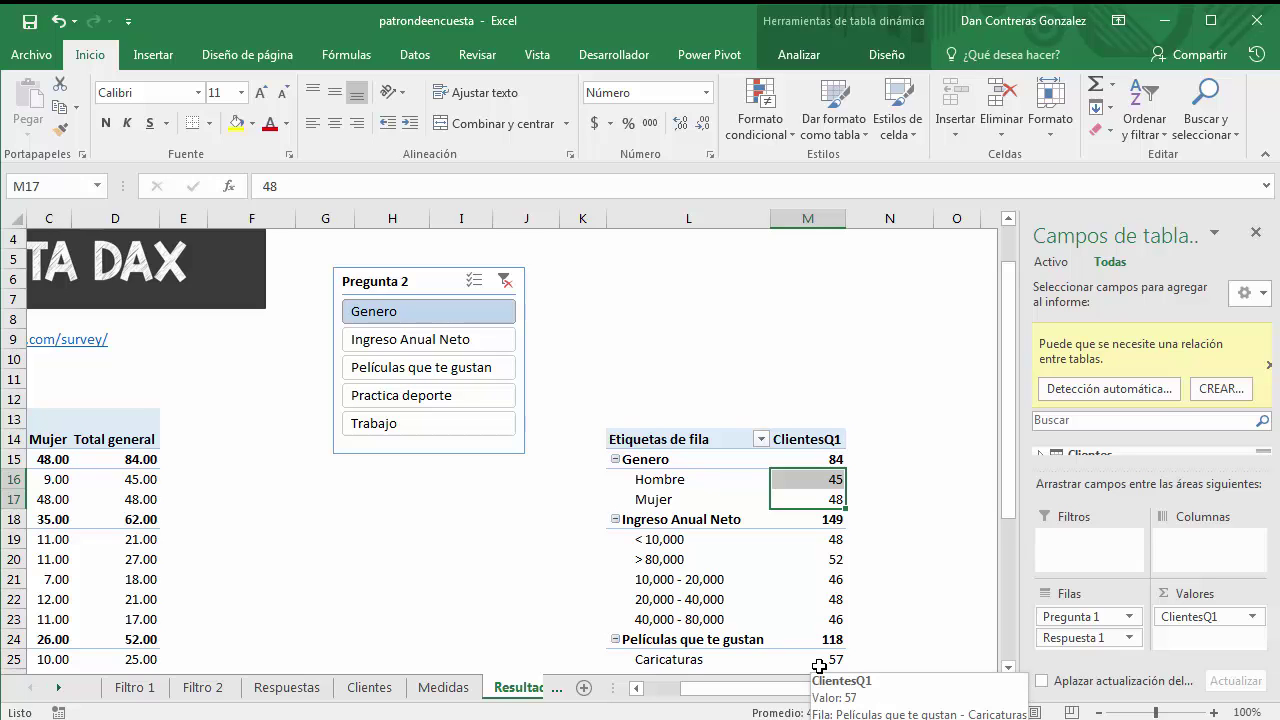
{"action": "scroll", "coordinate": [812, 608], "scroll_direction": "down", "scroll_amount": 3}
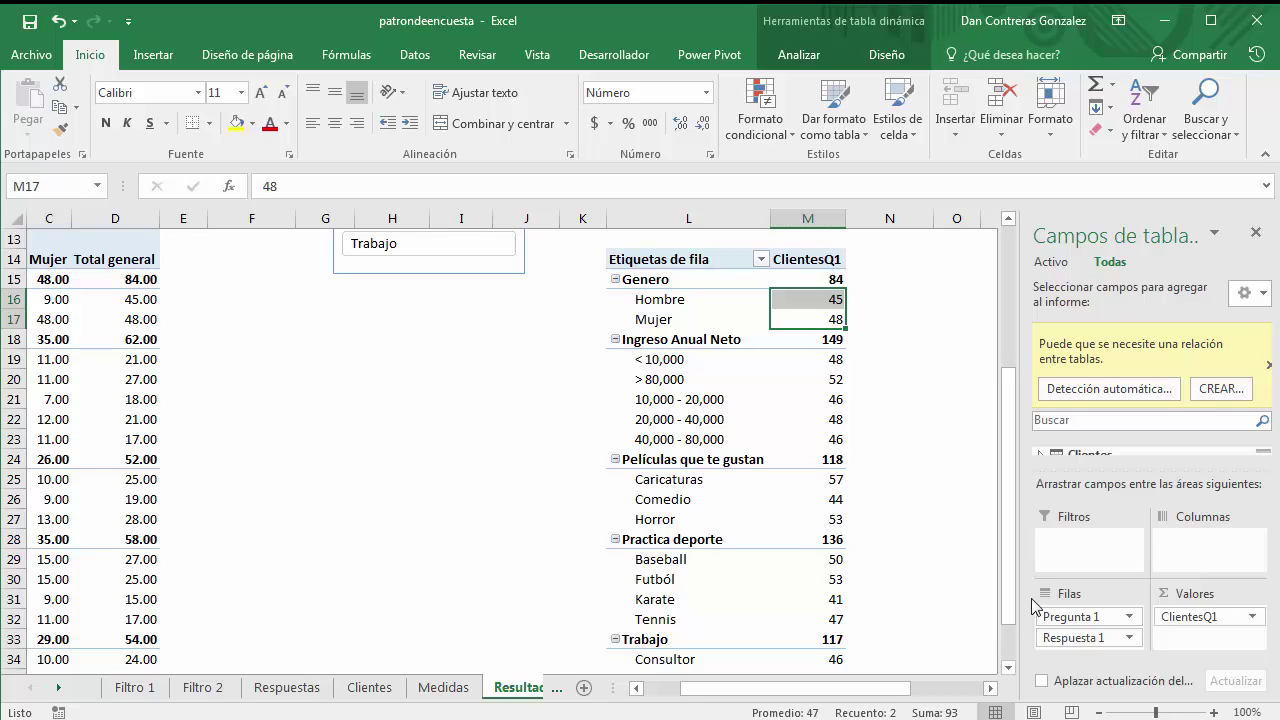
{"action": "scroll", "coordinate": [594, 508], "scroll_direction": "up", "scroll_amount": 1}
{"action": "scroll", "coordinate": [594, 508], "scroll_direction": "up", "scroll_amount": 1}
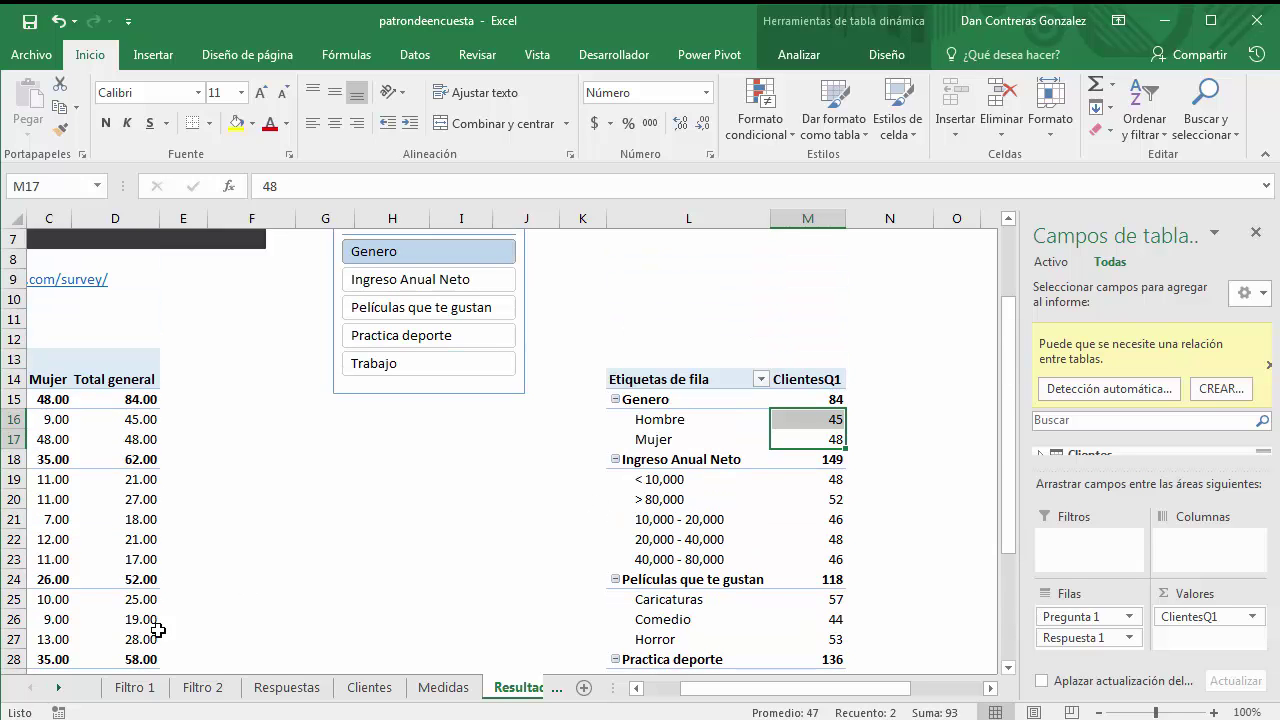